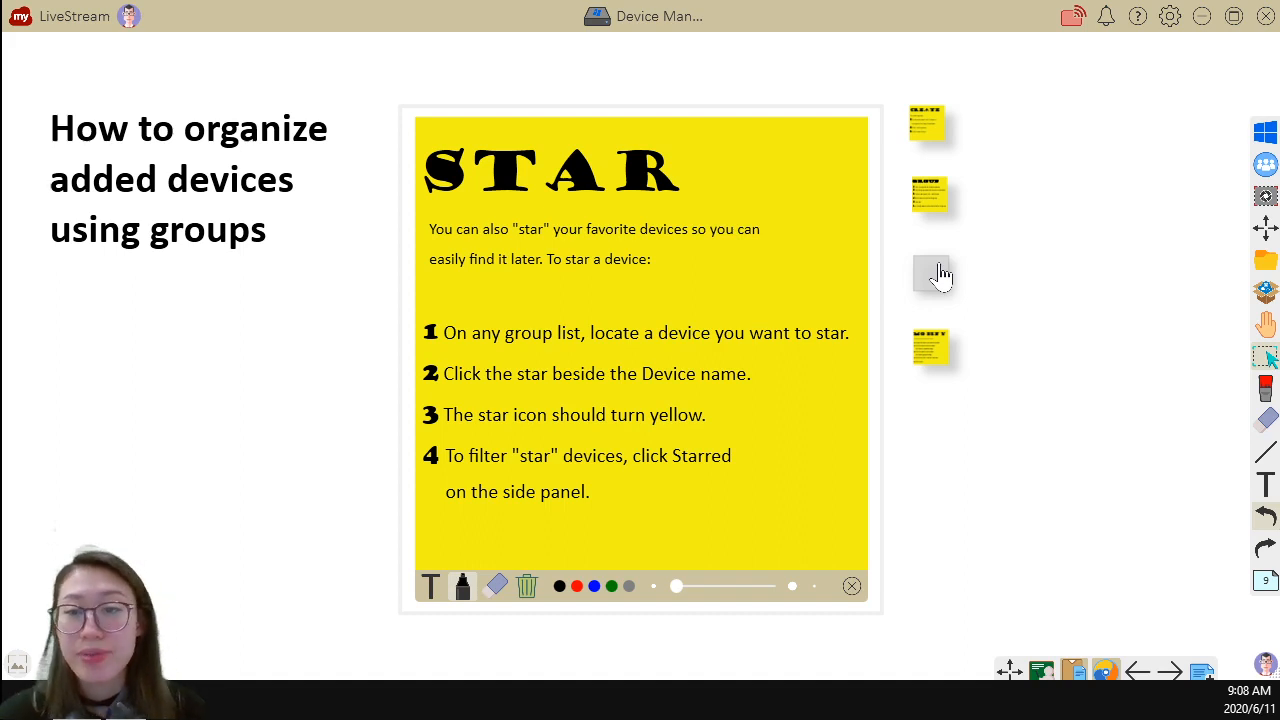
Step: Open the MODIFY sticky note to show the instructions for changing a device's group membership
left_click(935, 360)
left_click(936, 361)
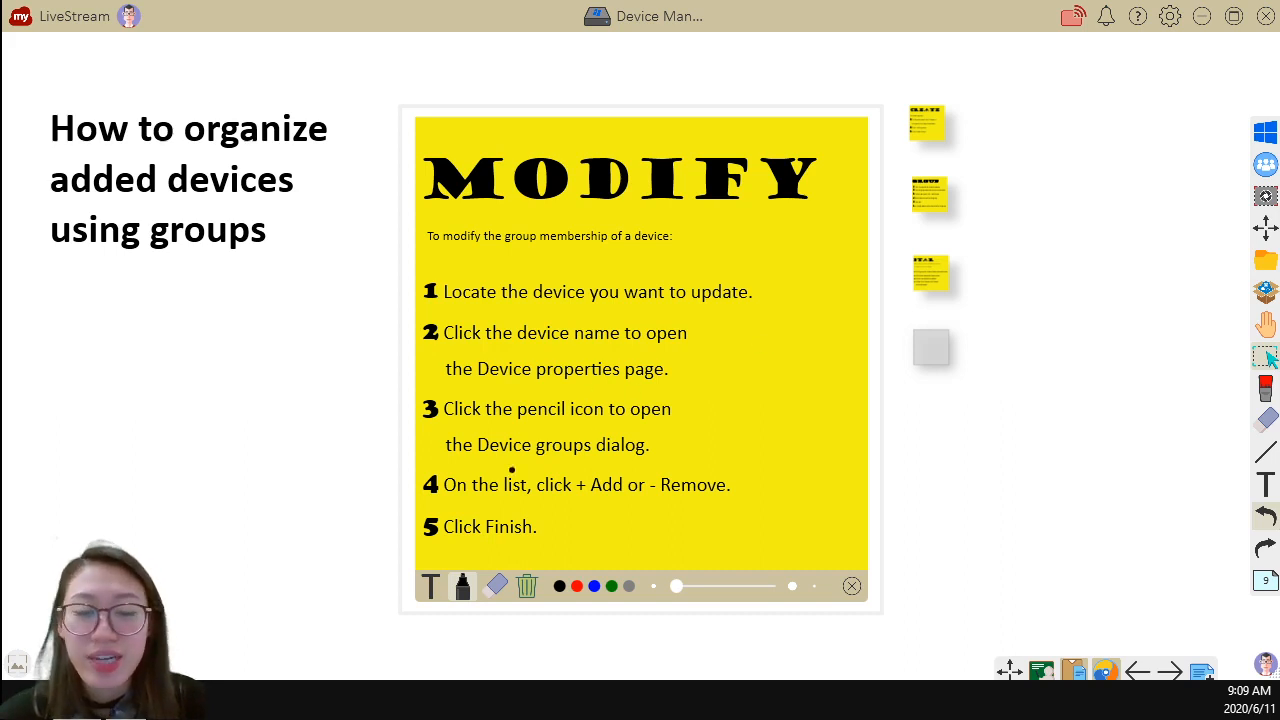
Step: Switch to the myViewBoard Device Management page in the browser and create a new device group called "Livestream"
key("alt+Tab")
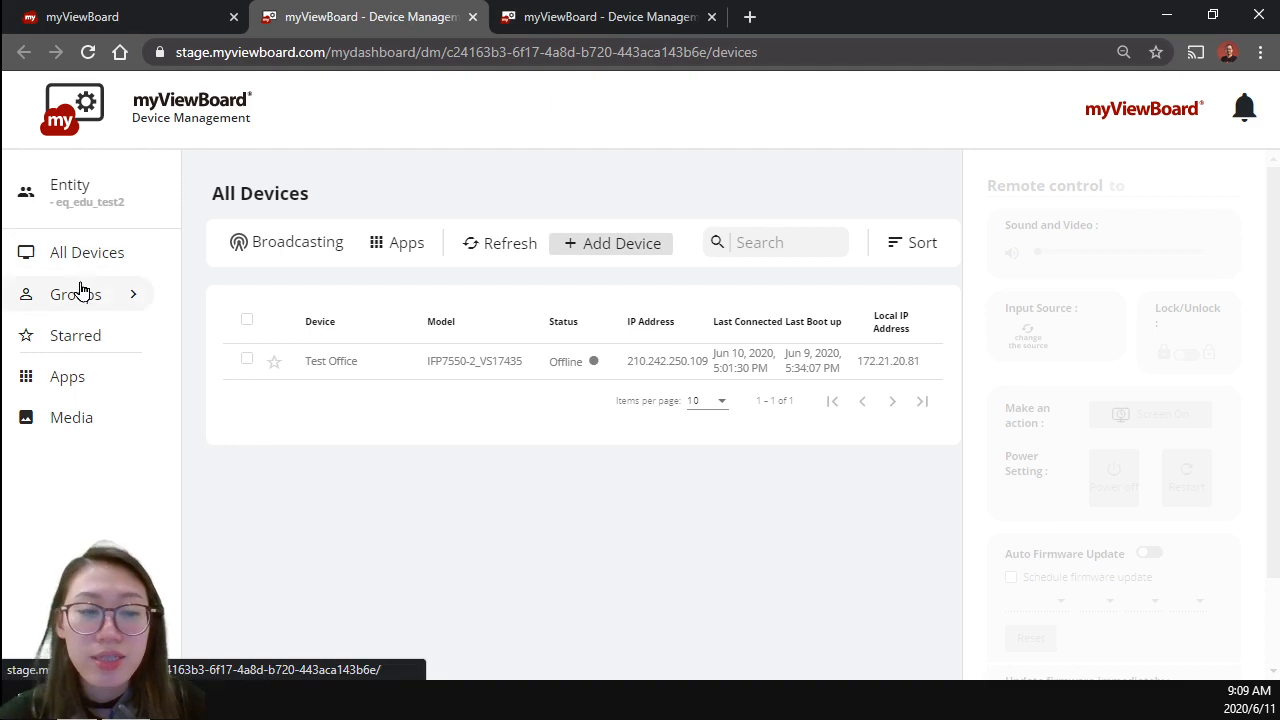
left_click(92, 292)
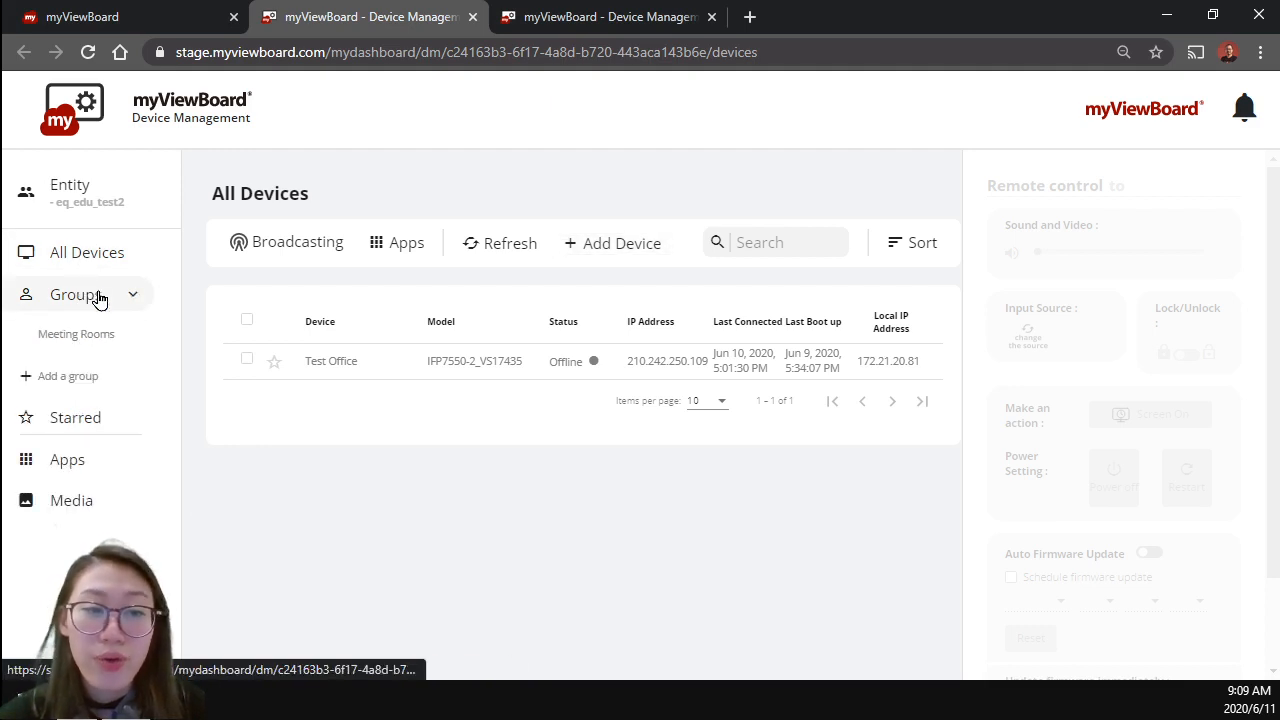
left_click(105, 374)
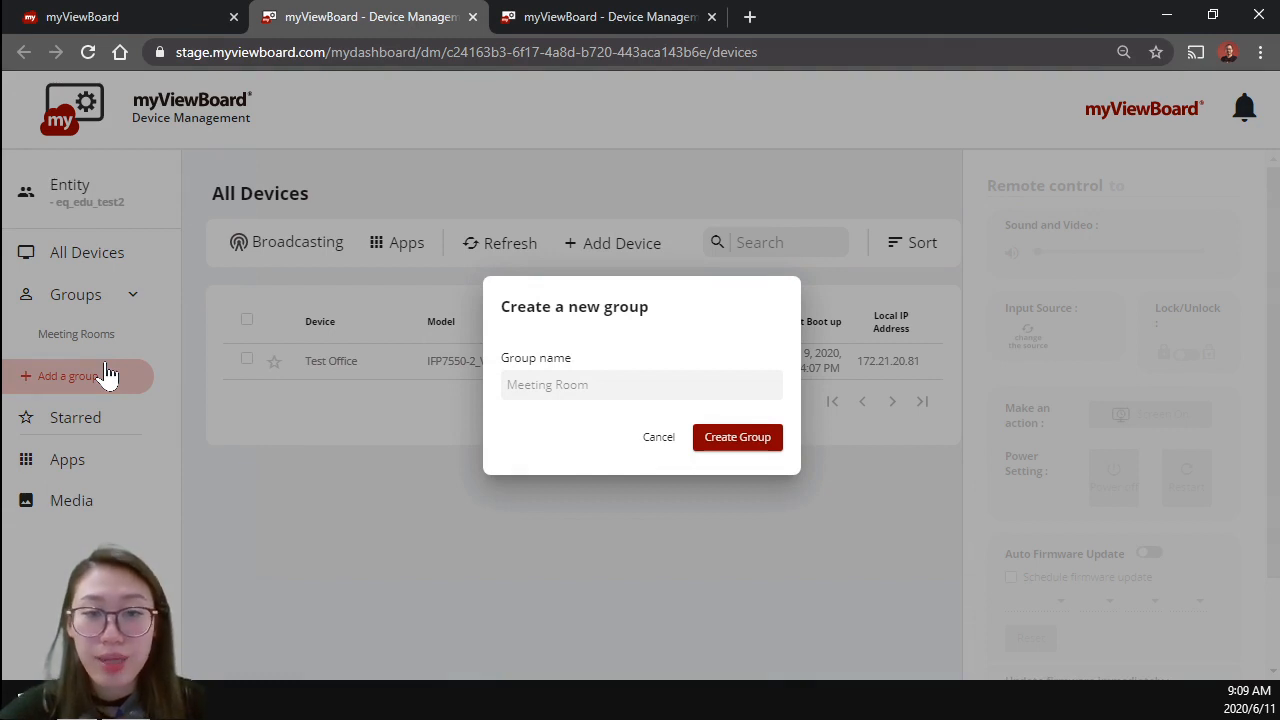
left_click(583, 387)
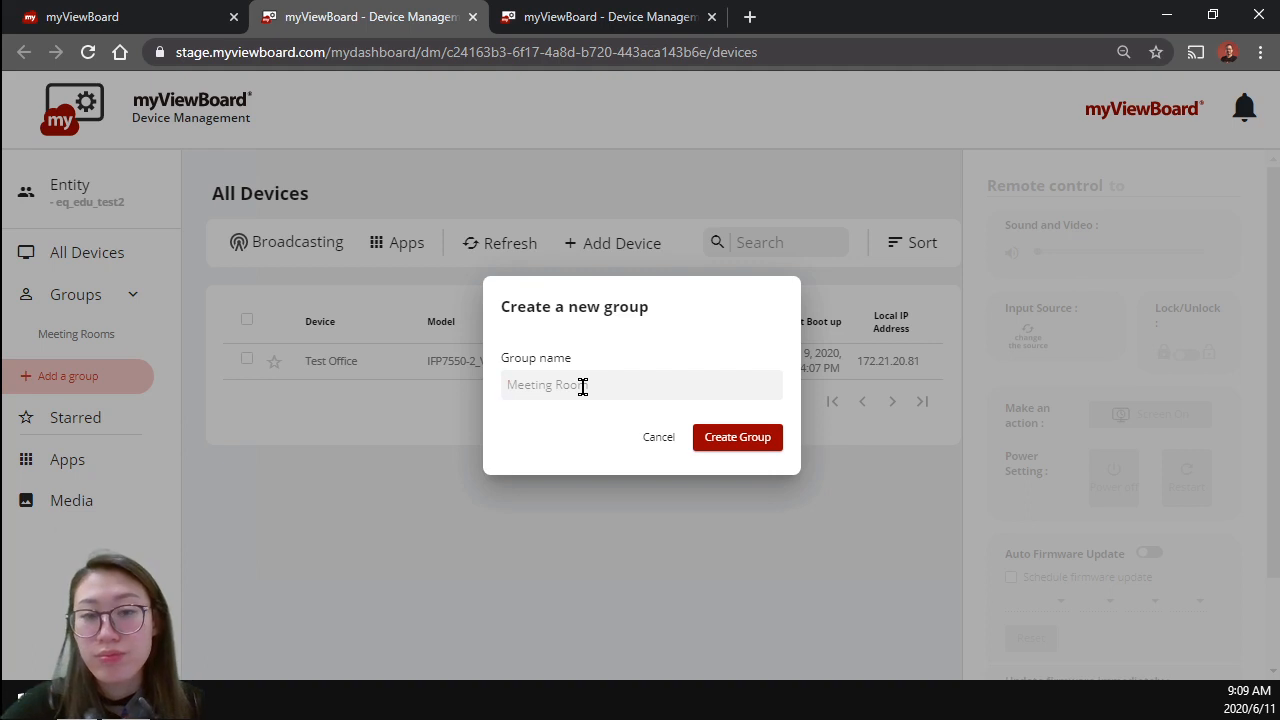
type("Livestream")
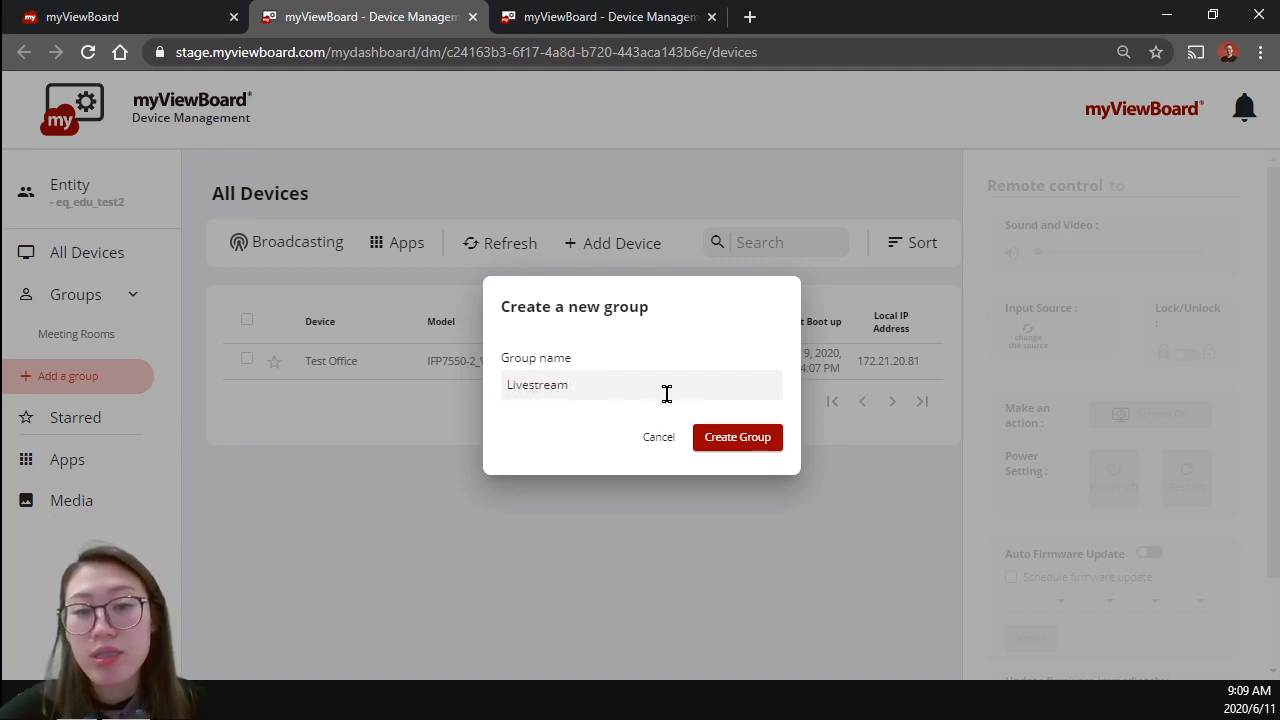
left_click(731, 452)
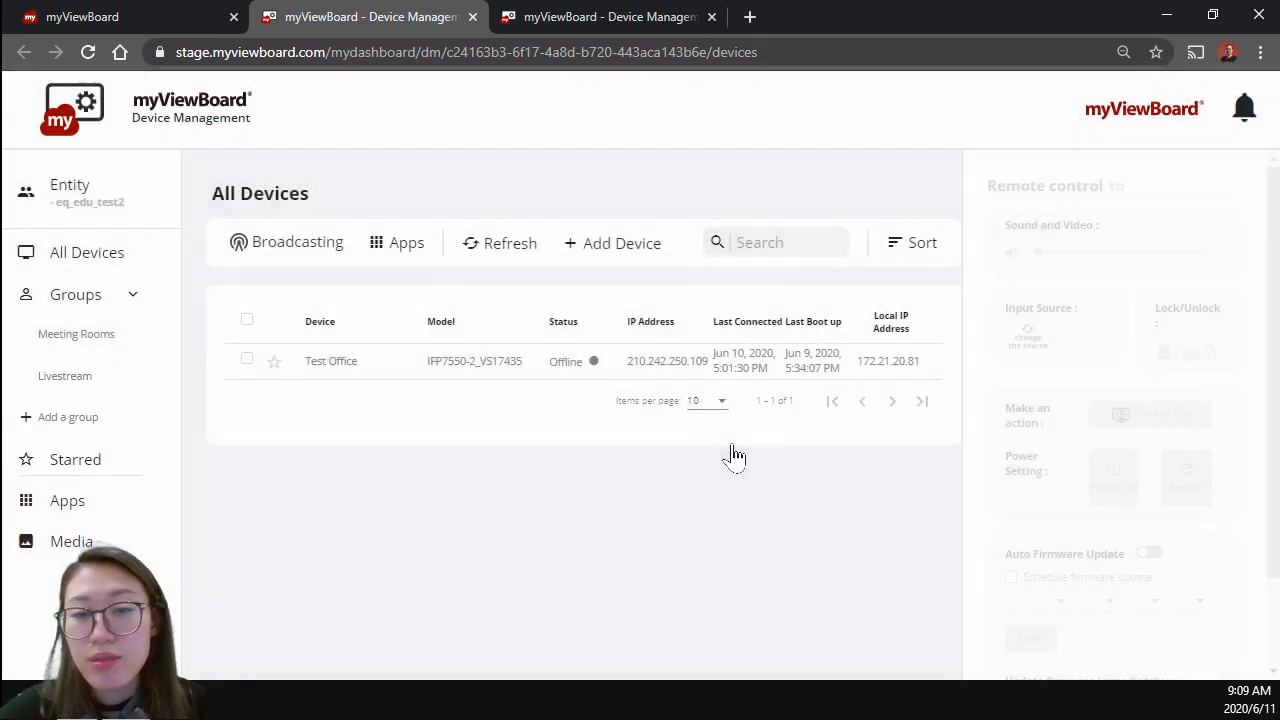
Step: Open the Livestream group and add the Test Office device to it
left_click(53, 378)
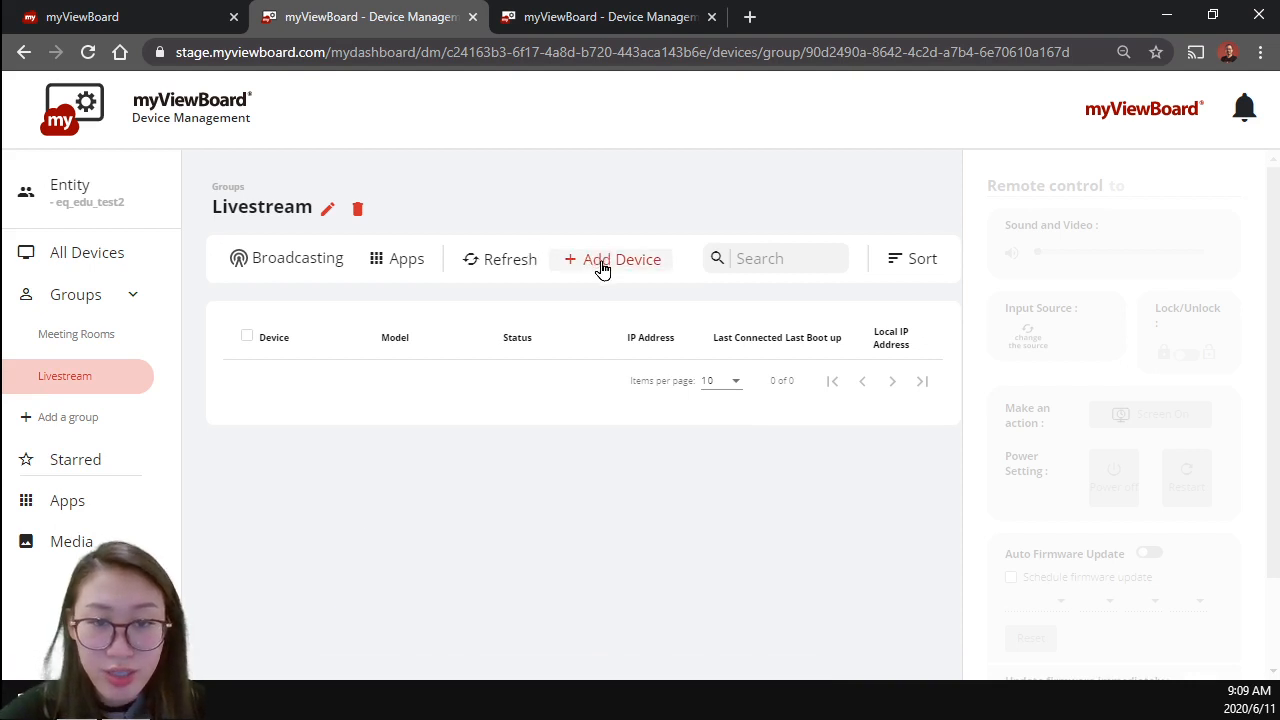
left_click(601, 268)
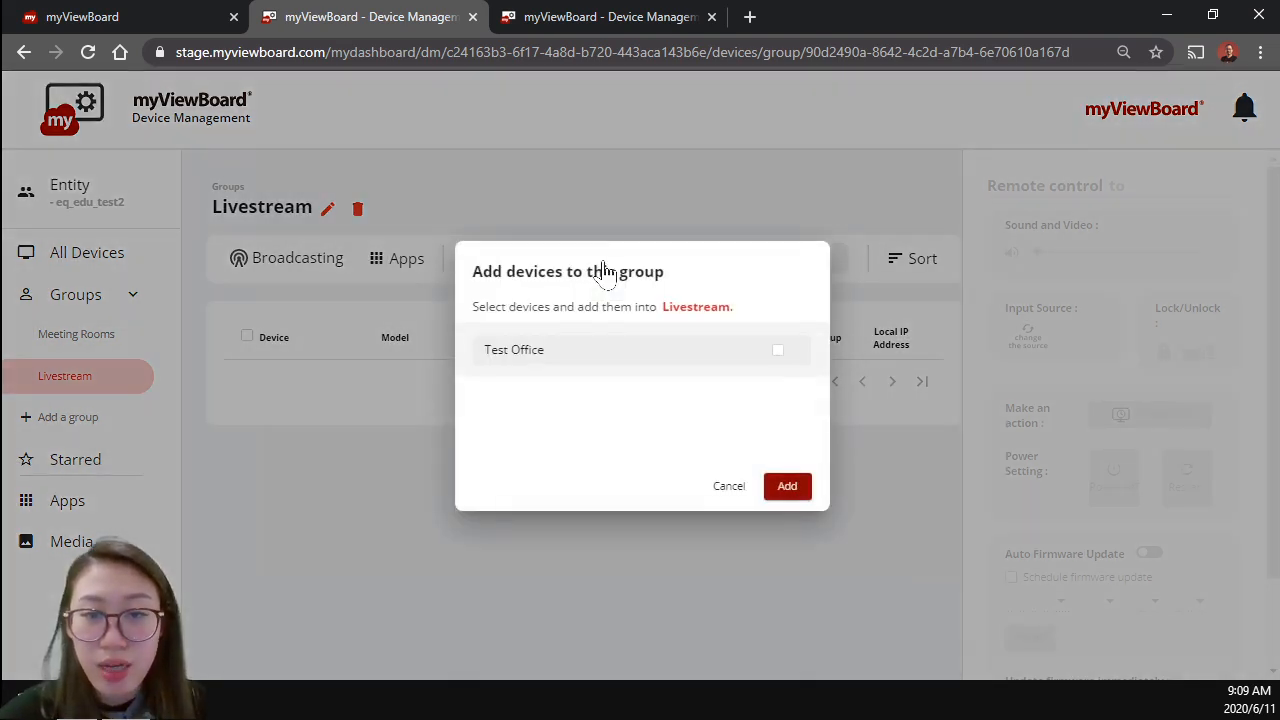
left_click(778, 352)
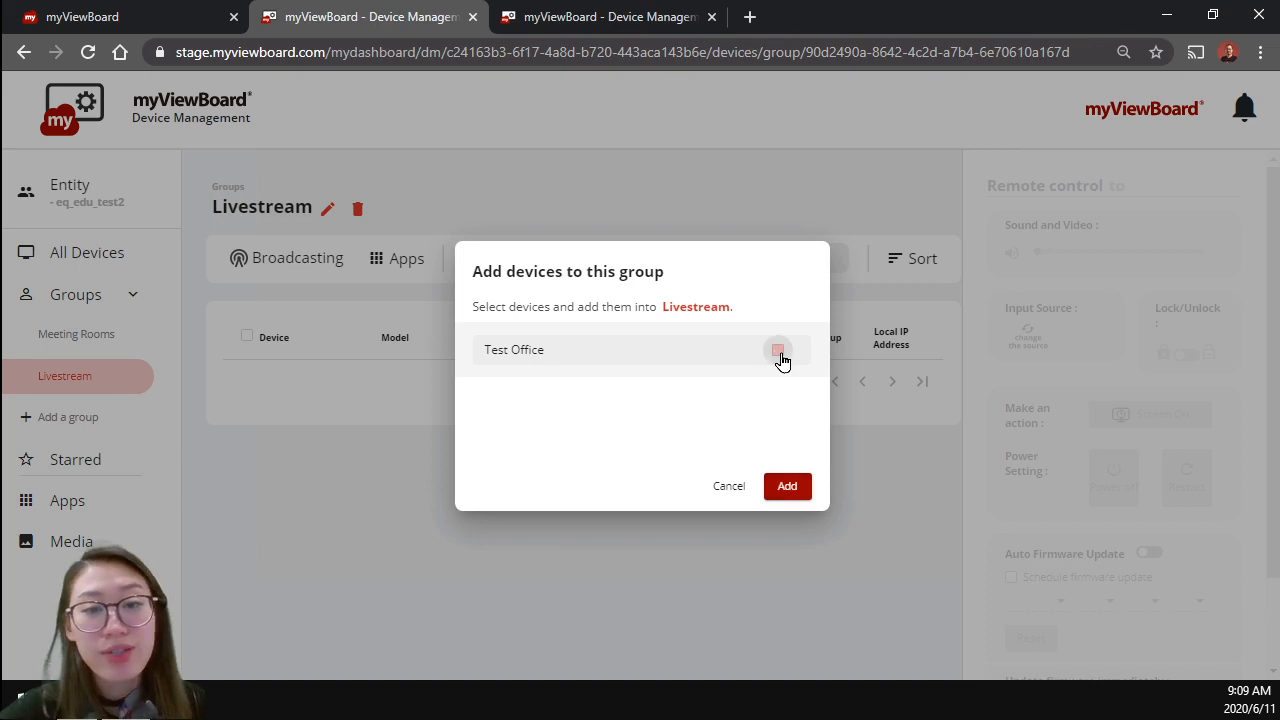
left_click(788, 487)
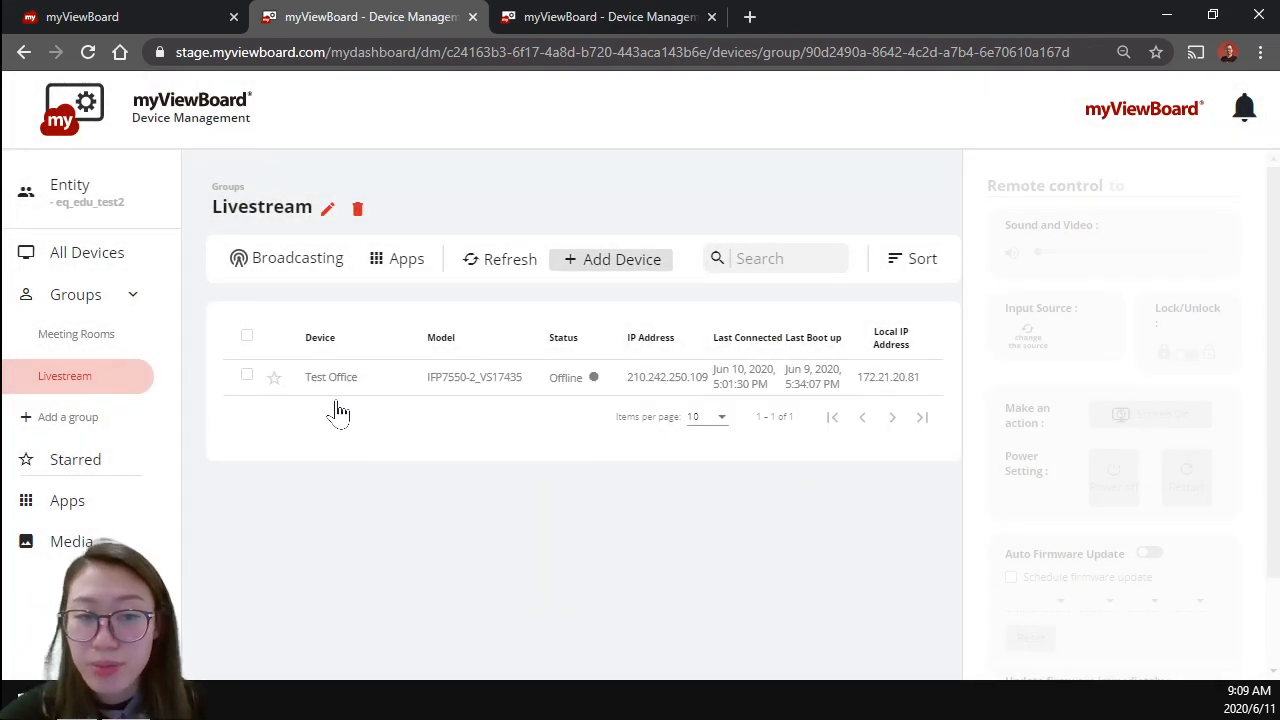
Step: Star the Test Office device in the Livestream group and display the list of starred devices
left_click(287, 377)
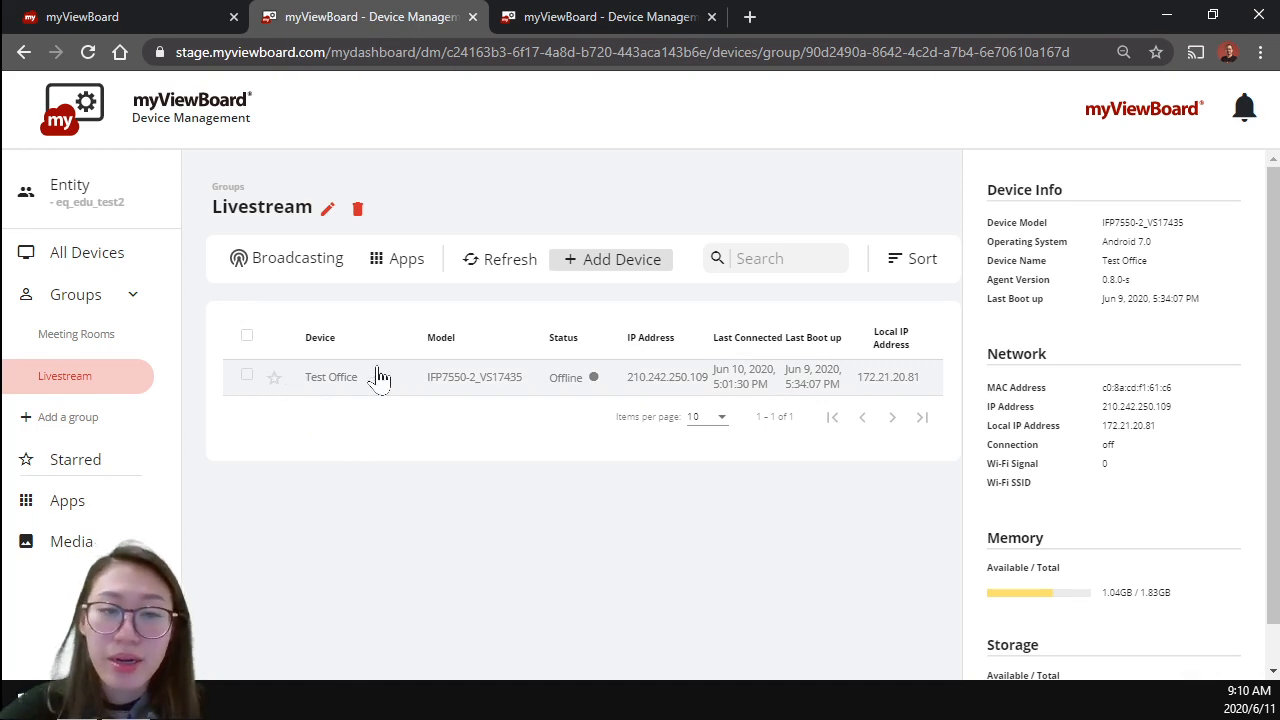
left_click(324, 374)
left_click(285, 376)
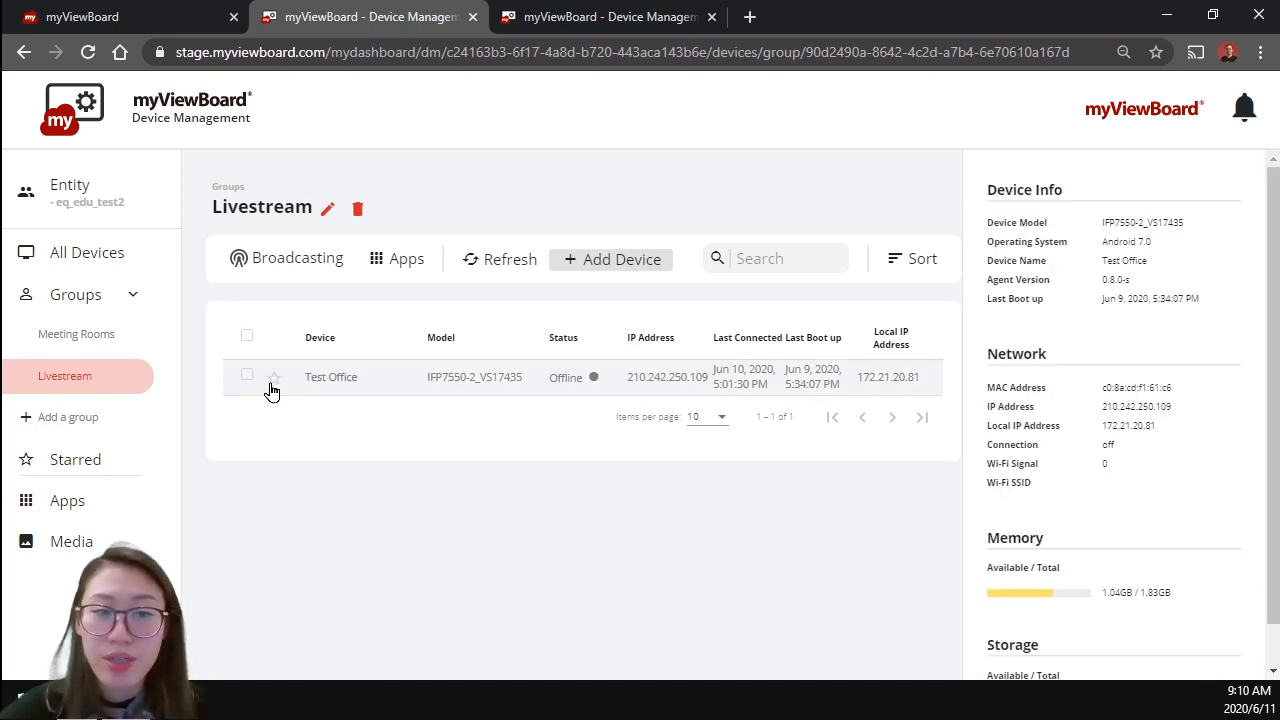
left_click(273, 378)
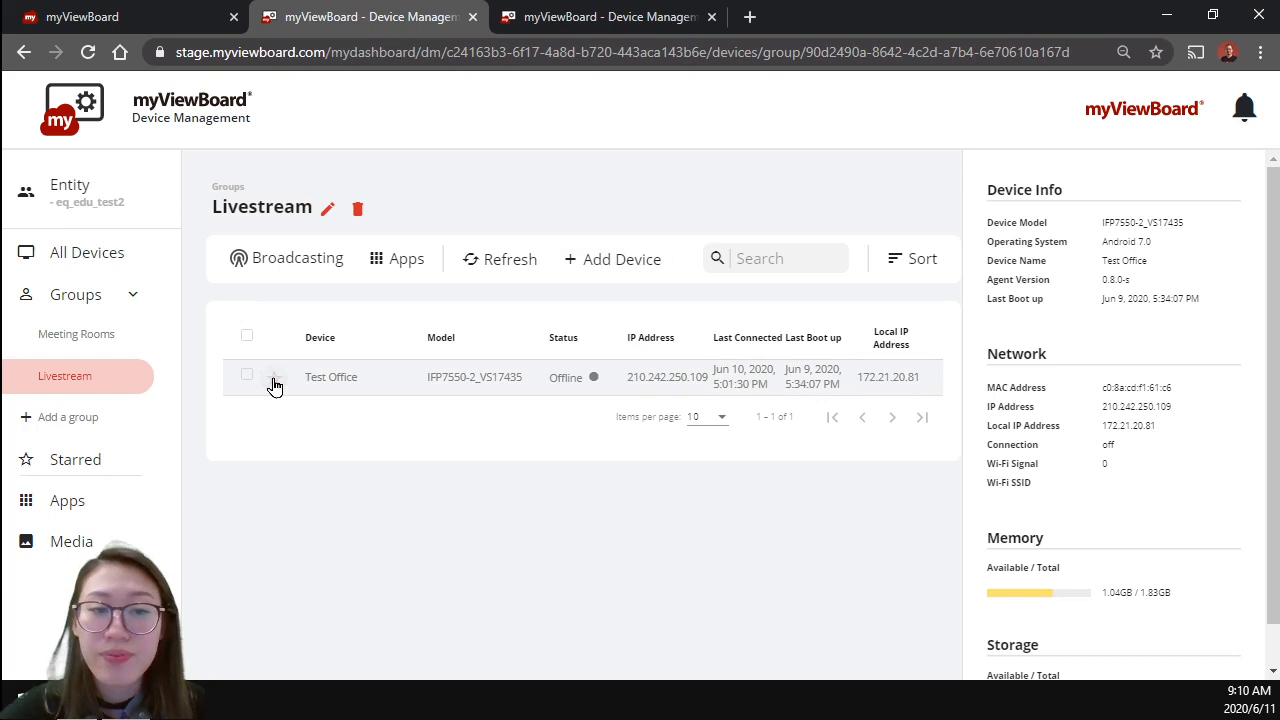
left_click(290, 490)
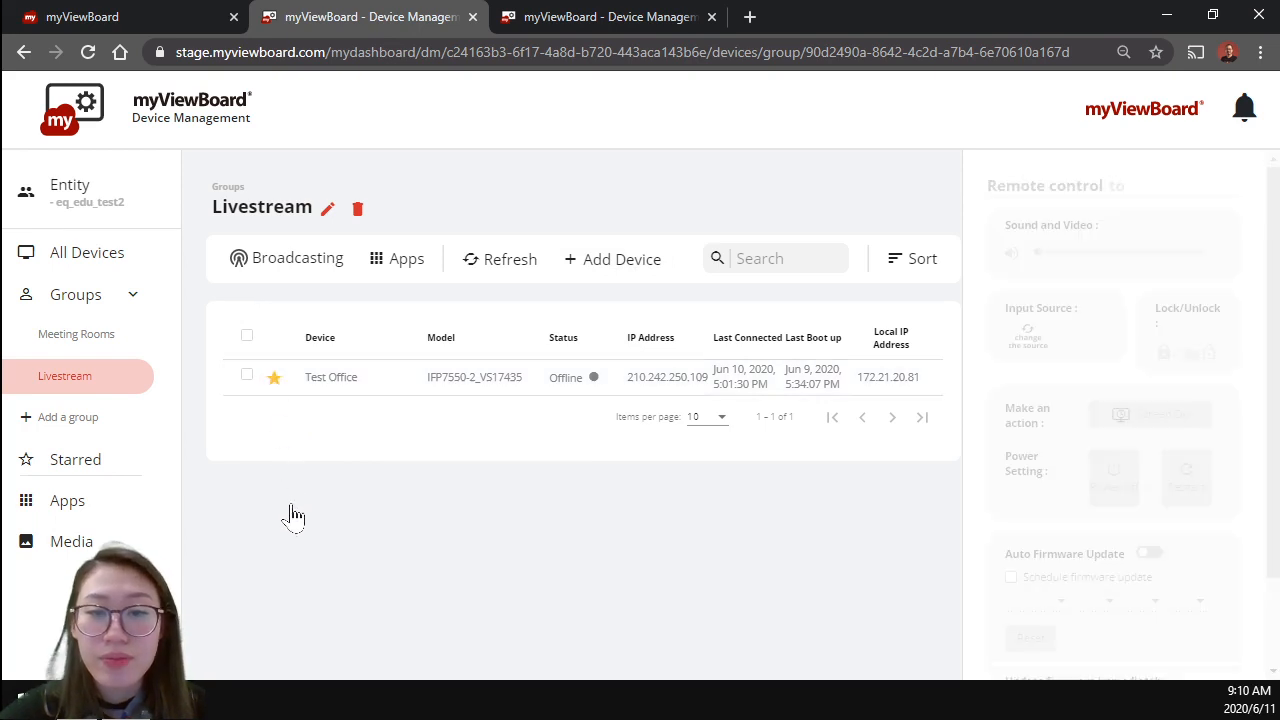
left_click(95, 460)
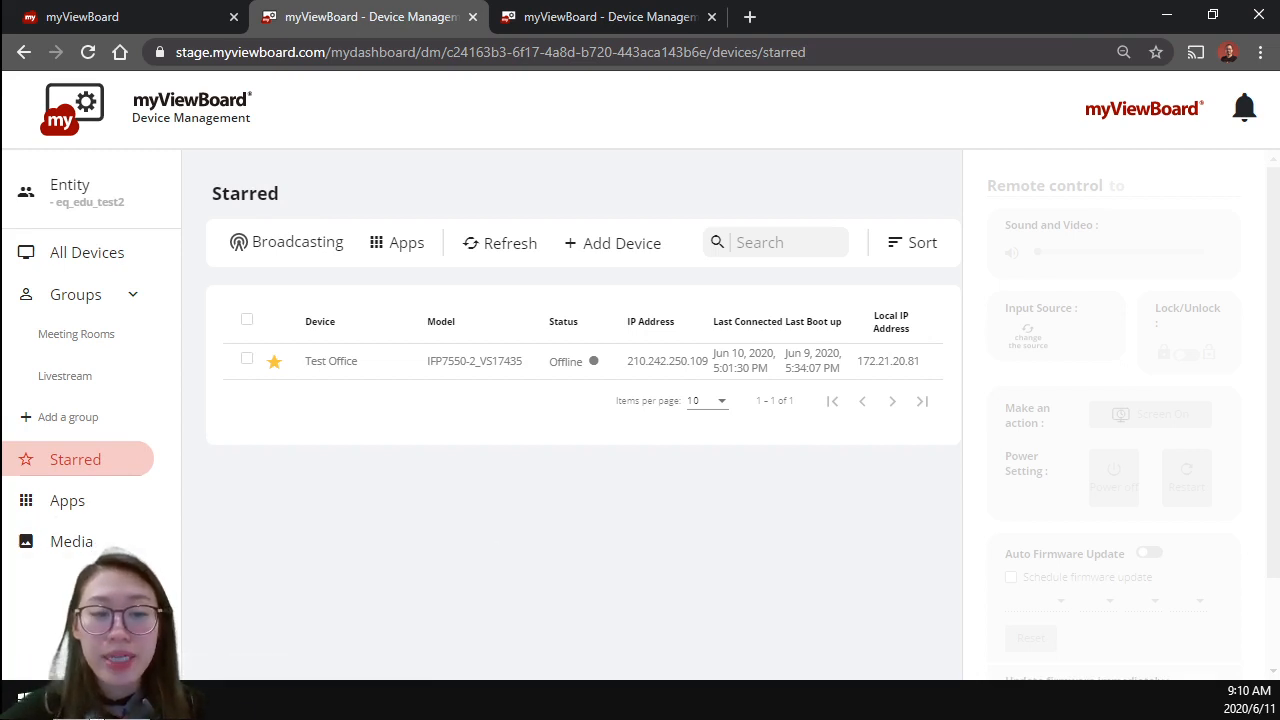
Step: Switch back to the myViewBoard whiteboard and advance to the following page
mouse_move(99, 701)
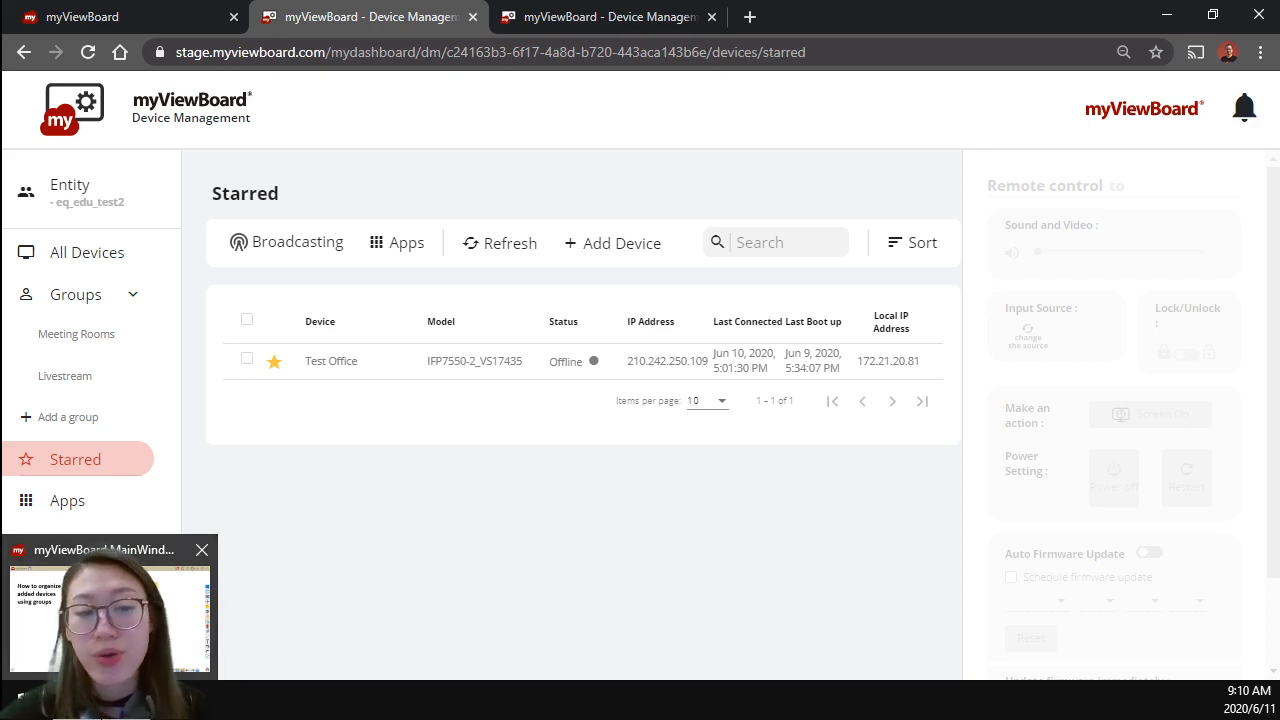
left_click(110, 600)
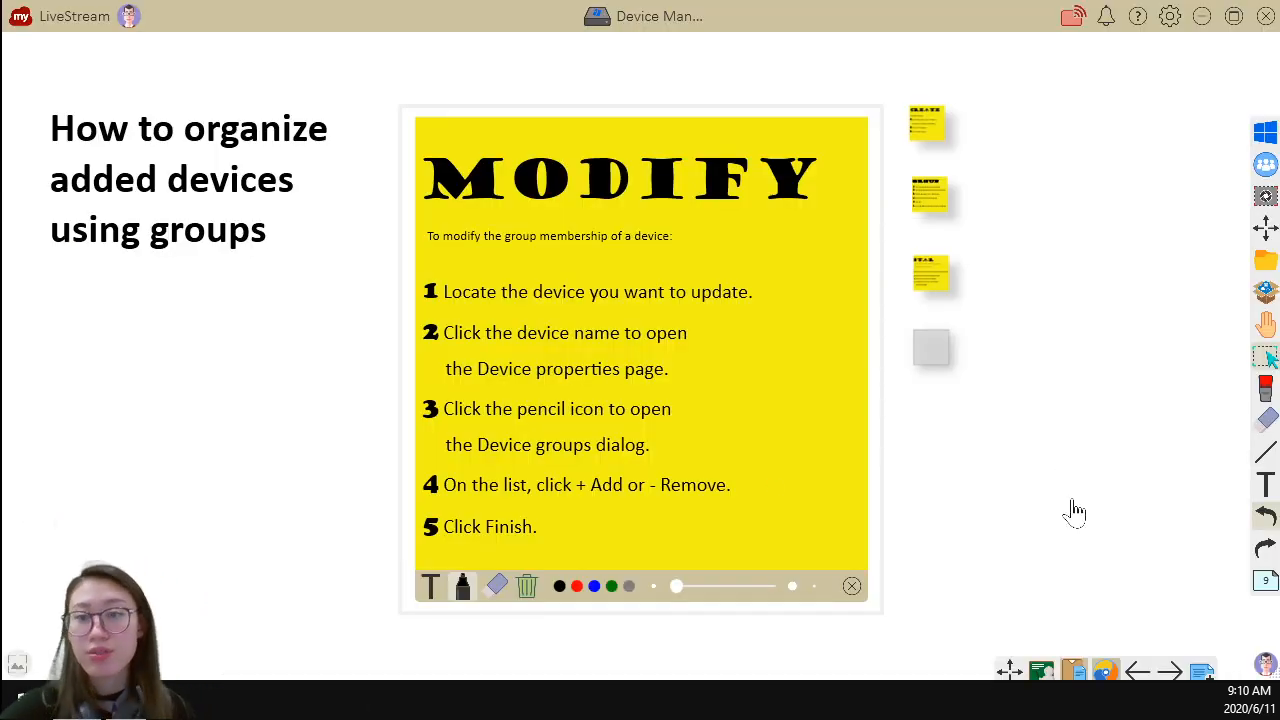
left_click(1170, 674)
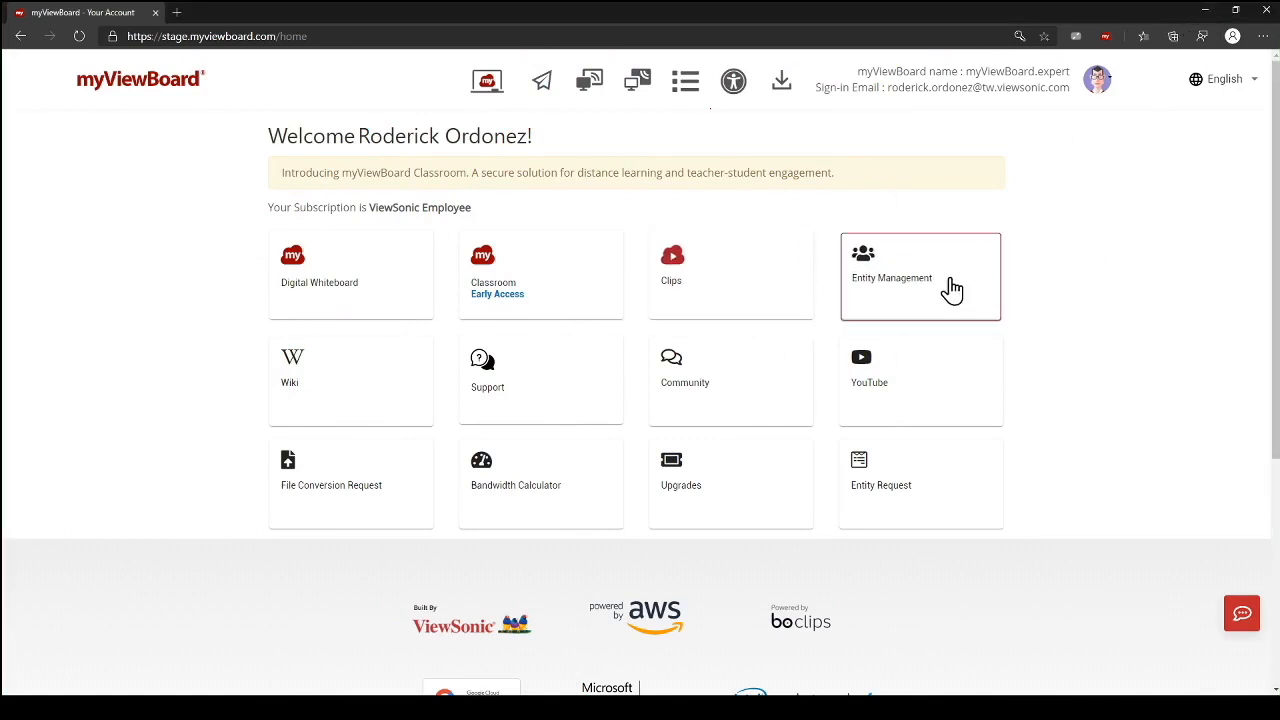
Step: Open the Devices management page of the eq_edu_test2 entity from Entity Management
left_click(910, 283)
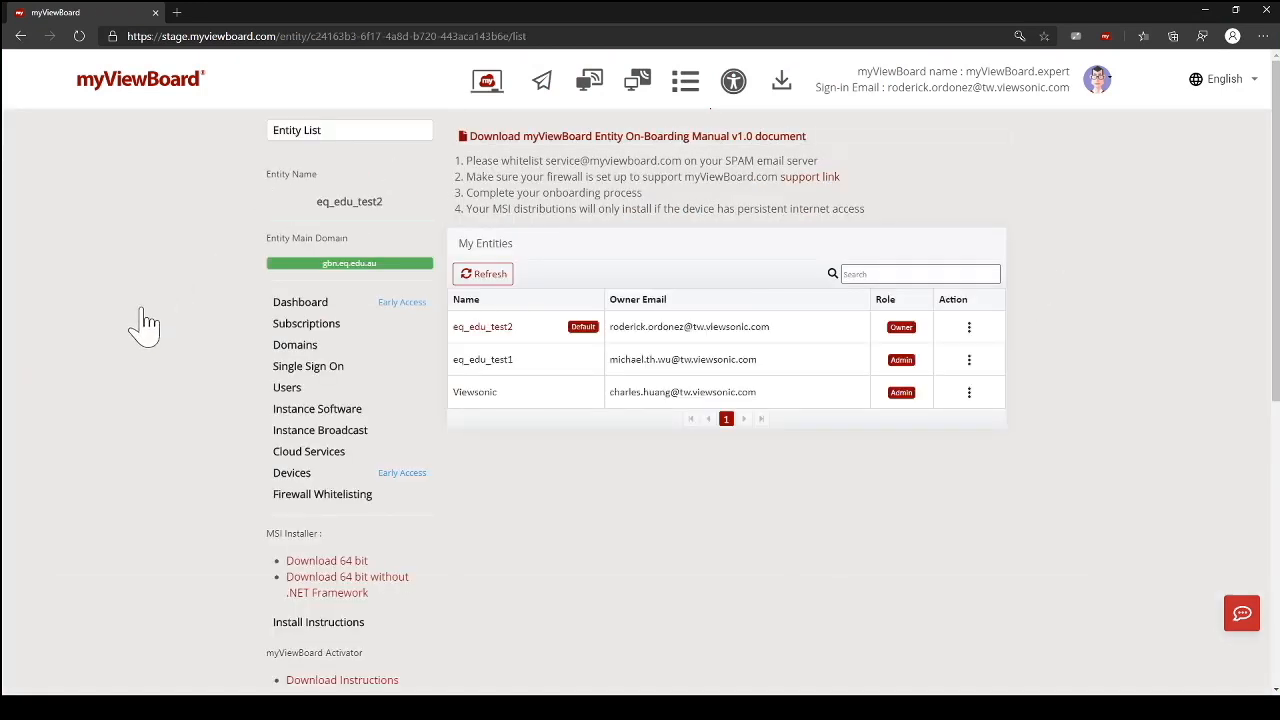
scroll(134, 371, "down", 1)
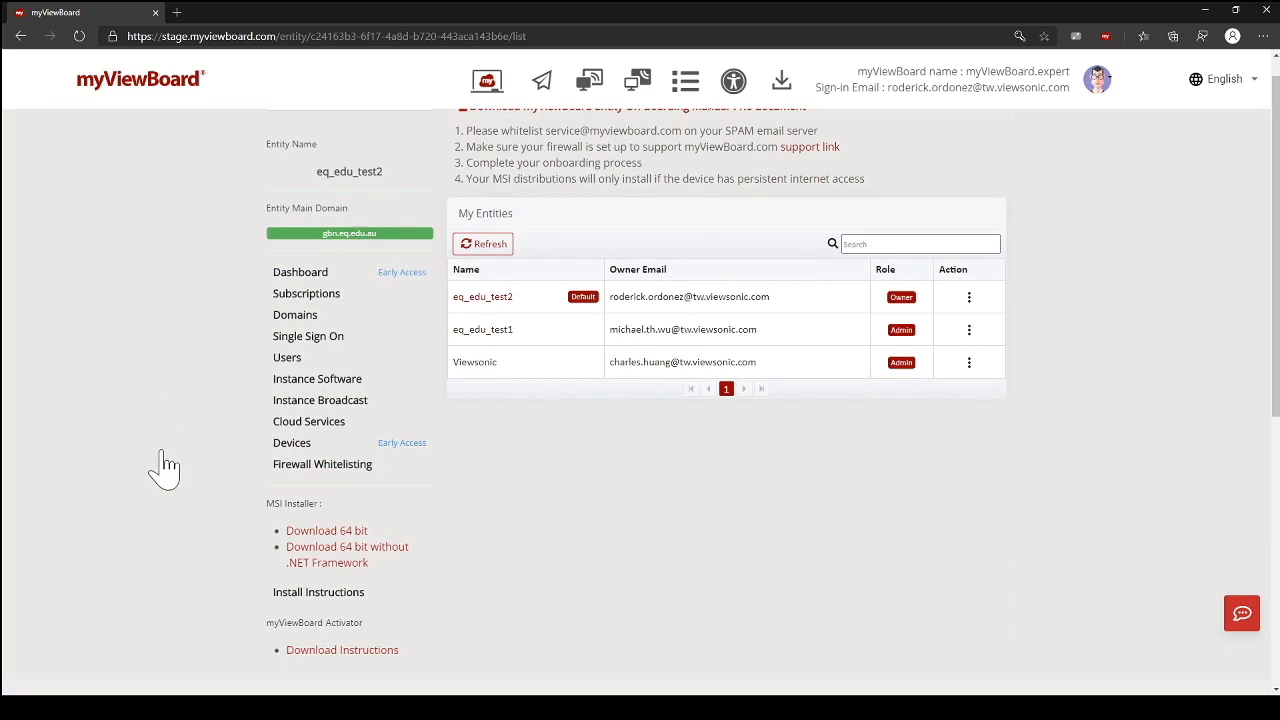
left_click(313, 453)
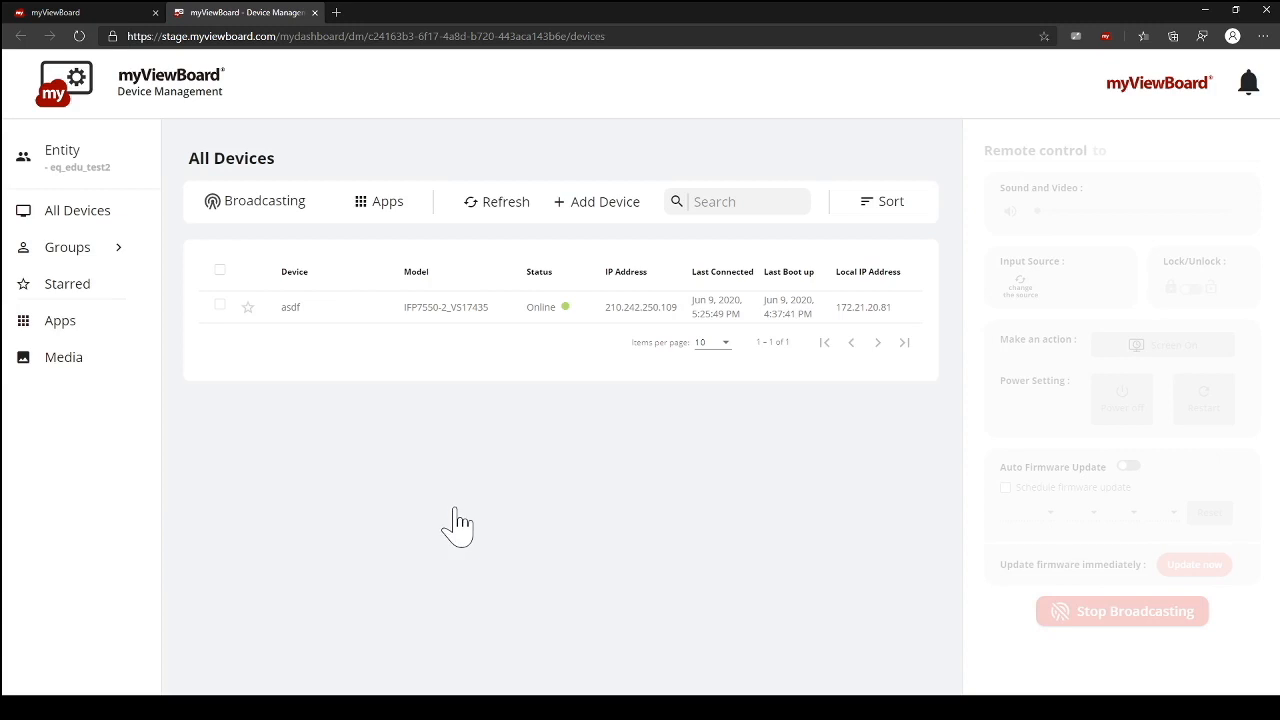
Step: Display the information of the asdf device, including its network, memory and storage details
left_click(289, 310)
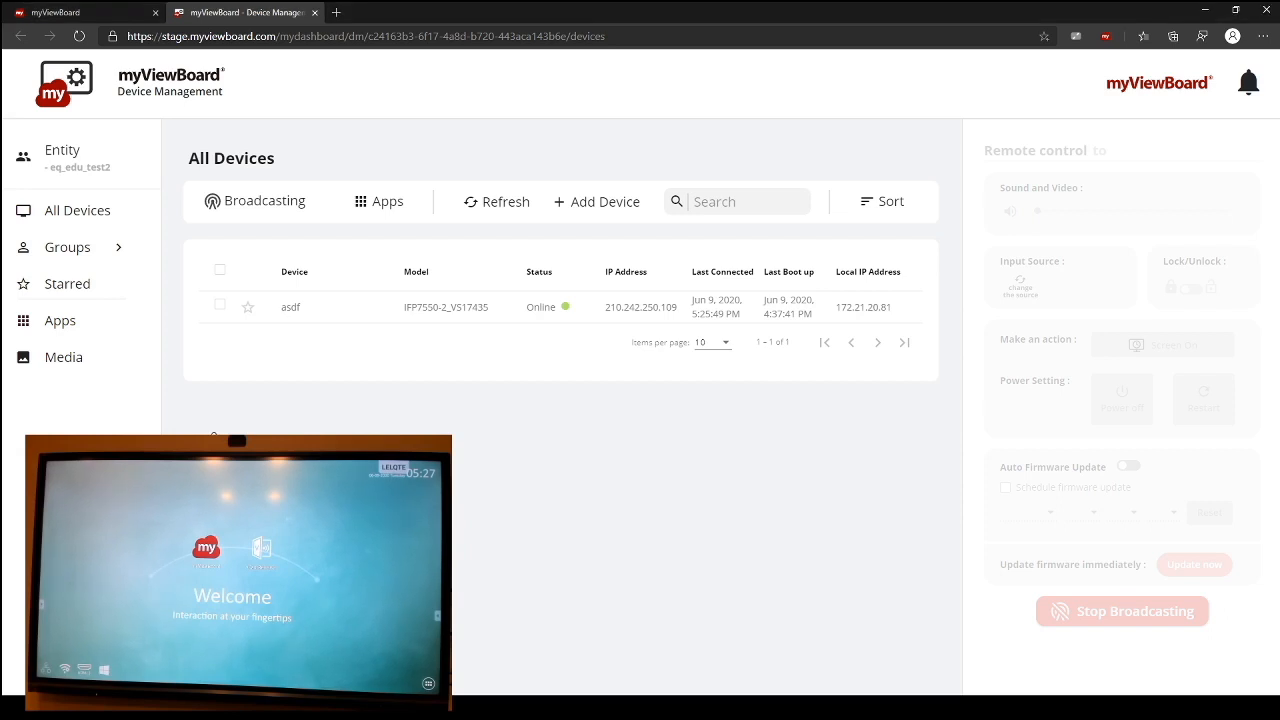
left_click(217, 312)
mouse_move(900, 314)
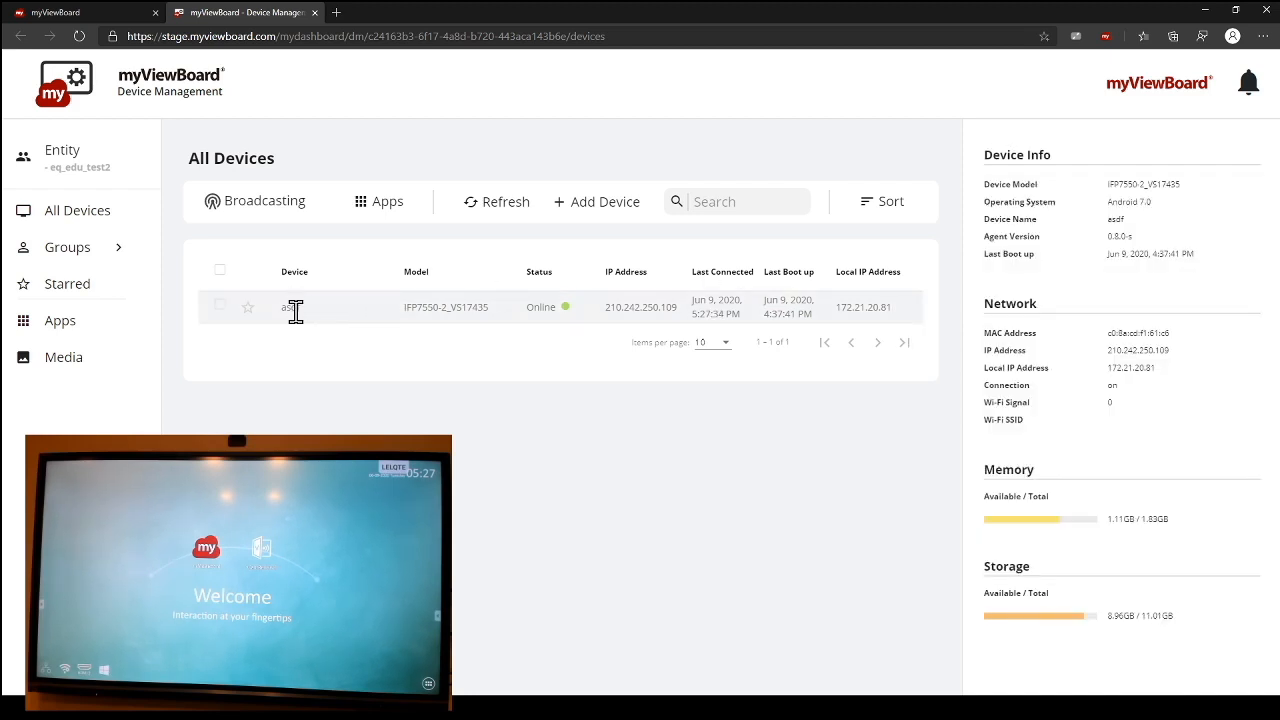
Step: Select the asdf device for remote control, lock its screen and unlock it again
left_click(220, 307)
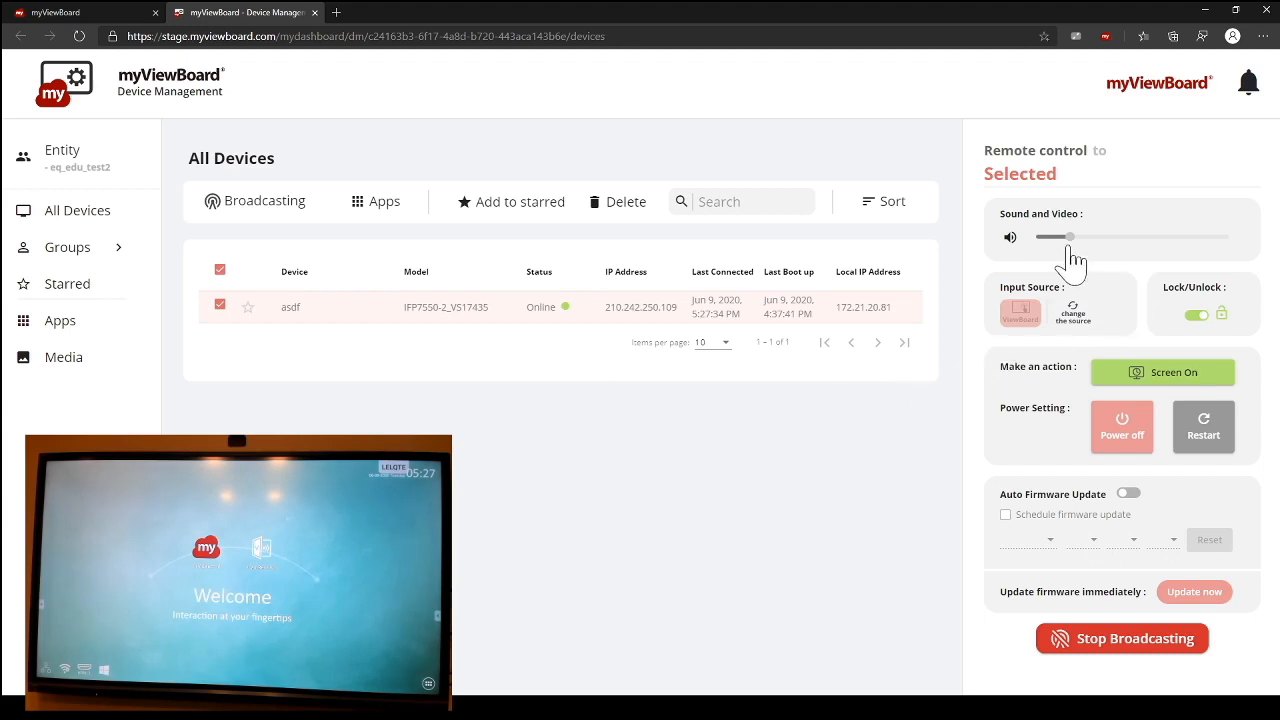
left_click(1189, 316)
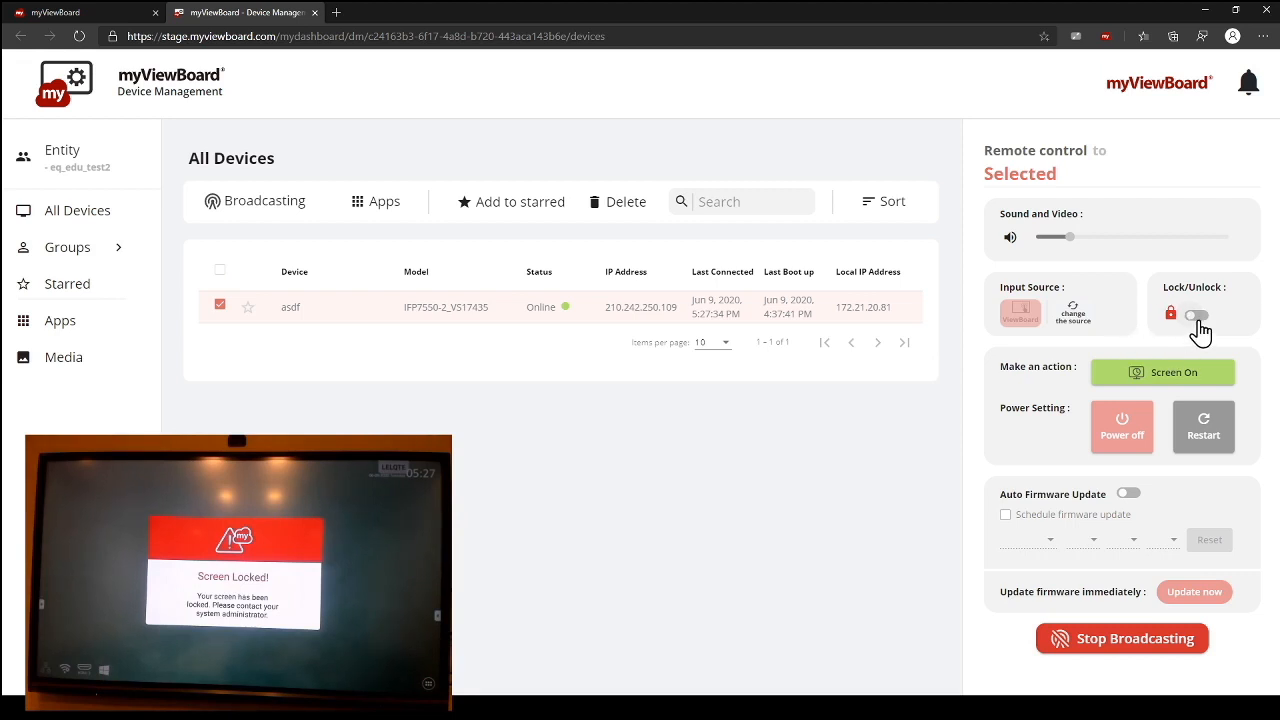
left_click(1197, 316)
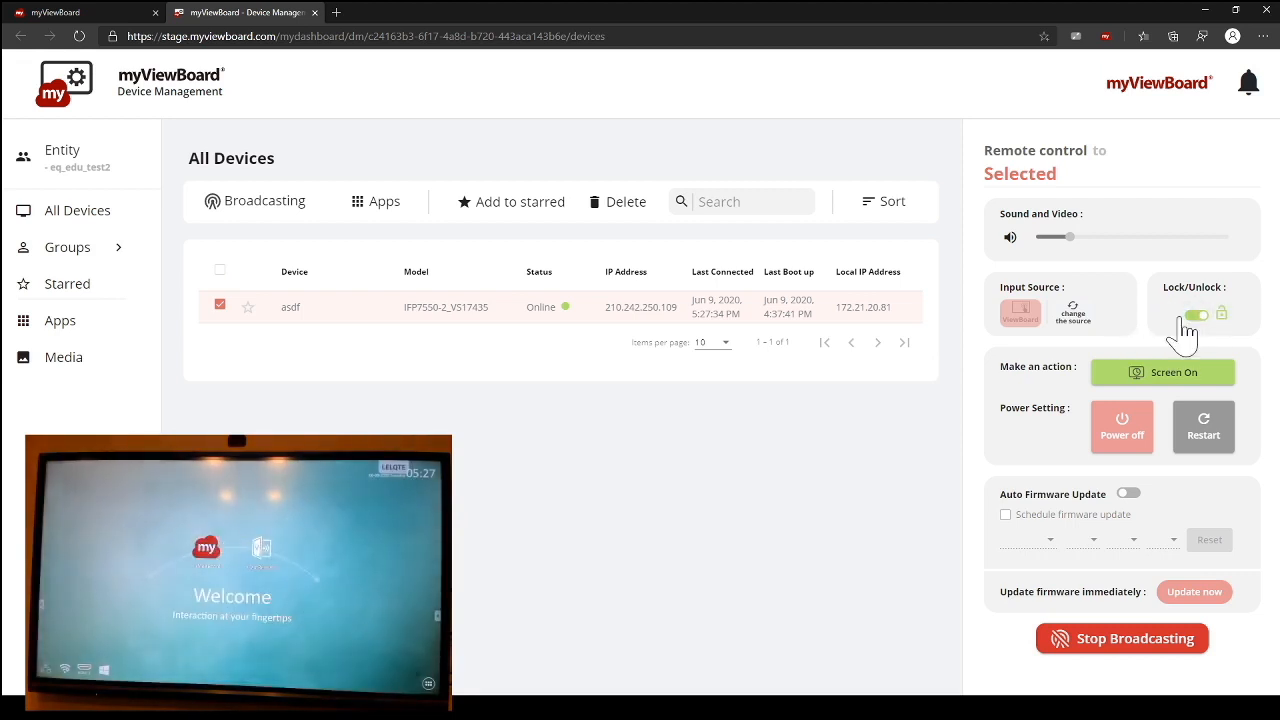
Step: Switch the selected device's input source to the Windows PC and back to ViewBoard
left_click(1078, 316)
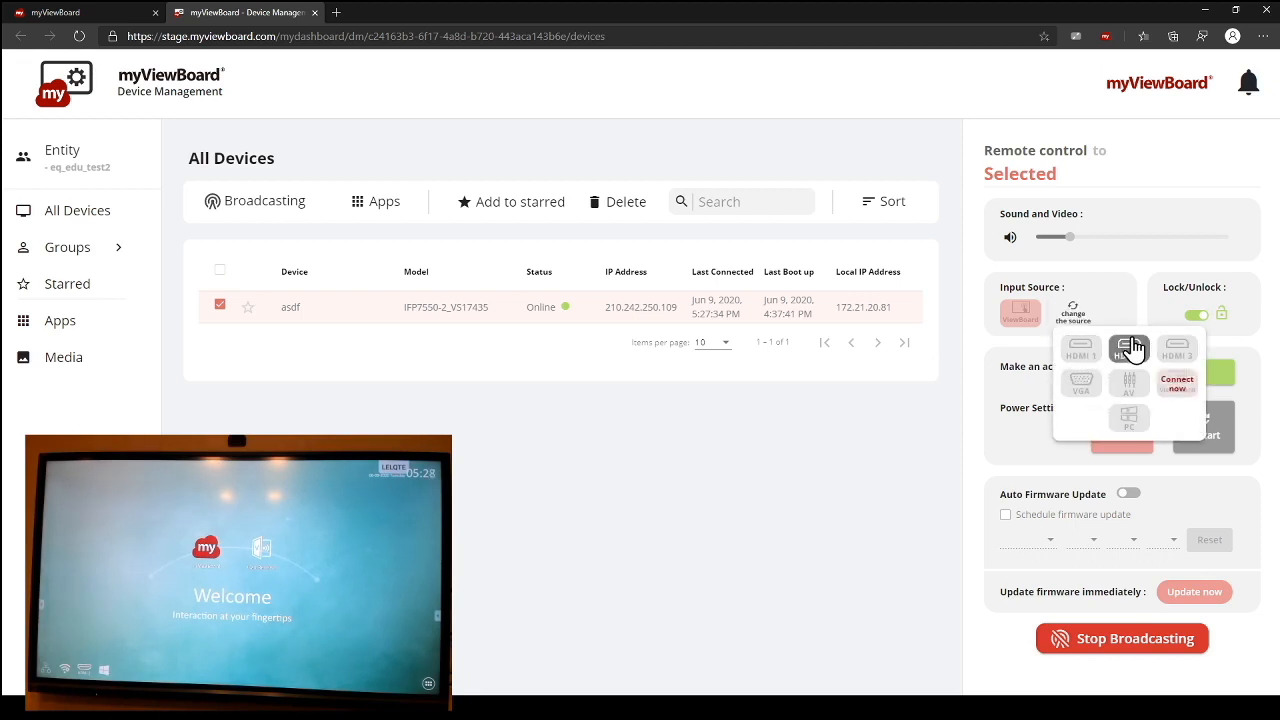
left_click(1129, 420)
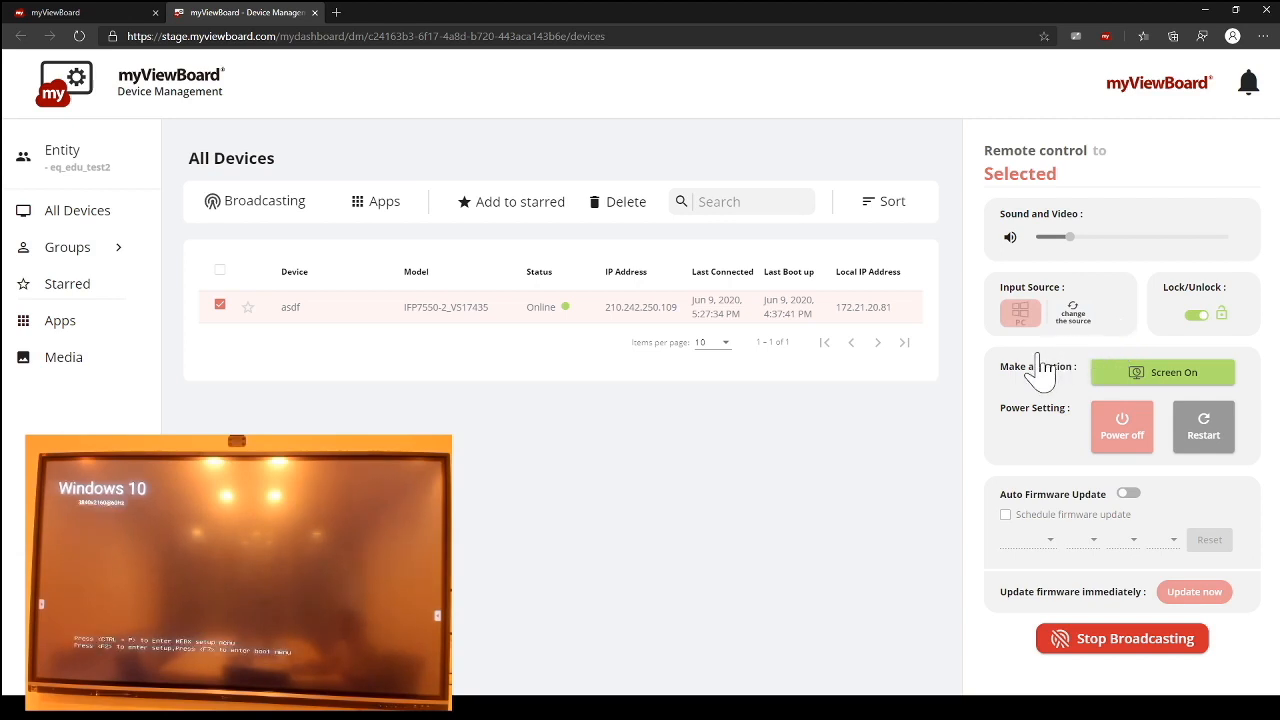
left_click(1077, 316)
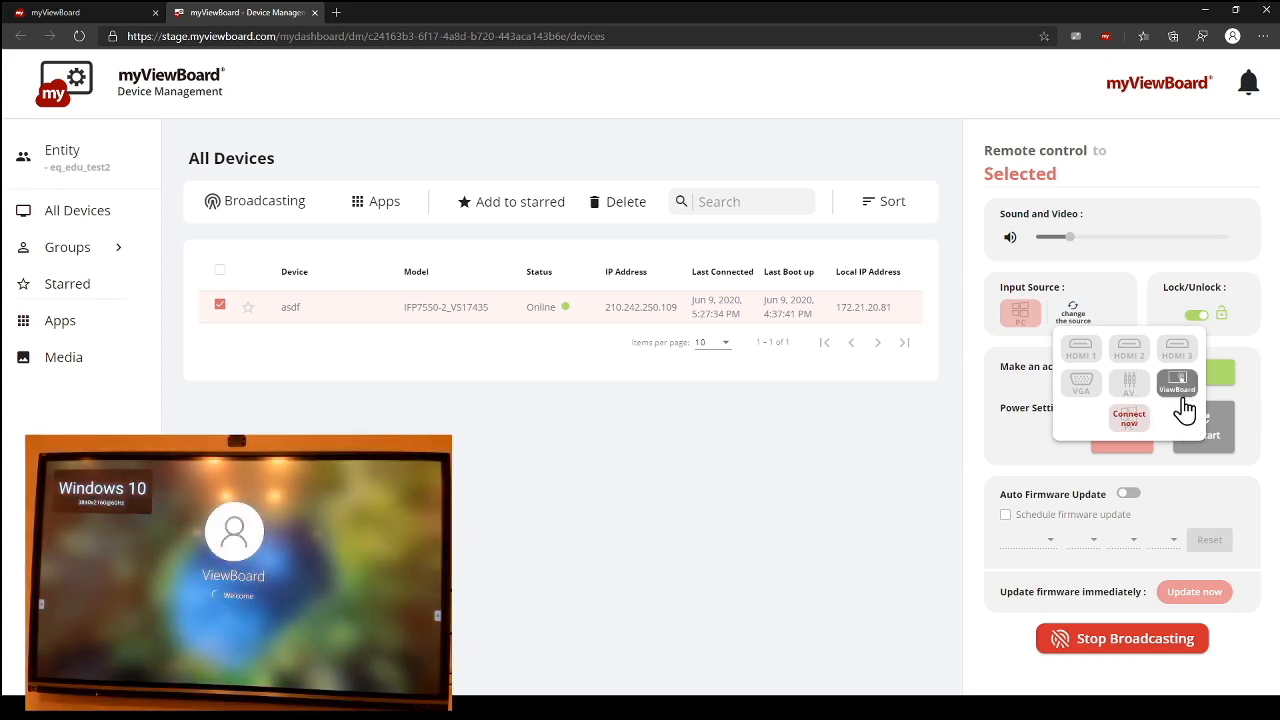
left_click(1183, 399)
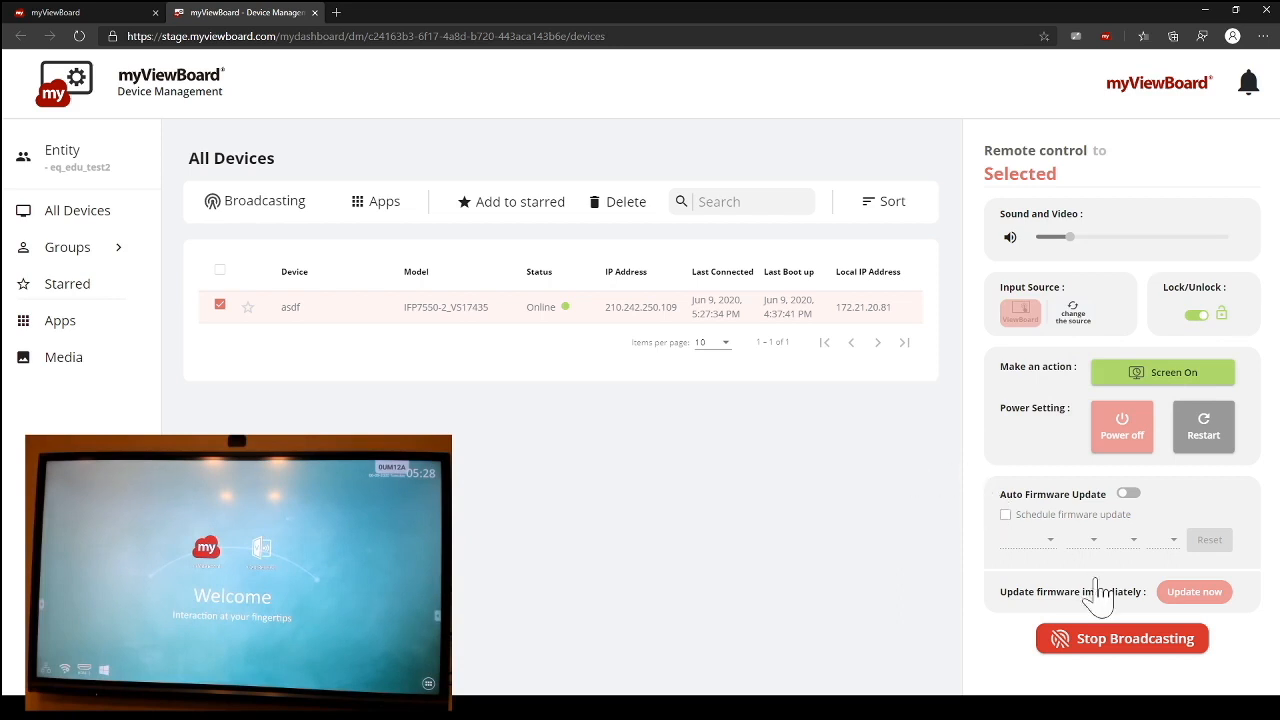
Step: Create a message broadcast for the selected device with type Information and the text "This is a test message."
left_click(1105, 640)
left_click(295, 212)
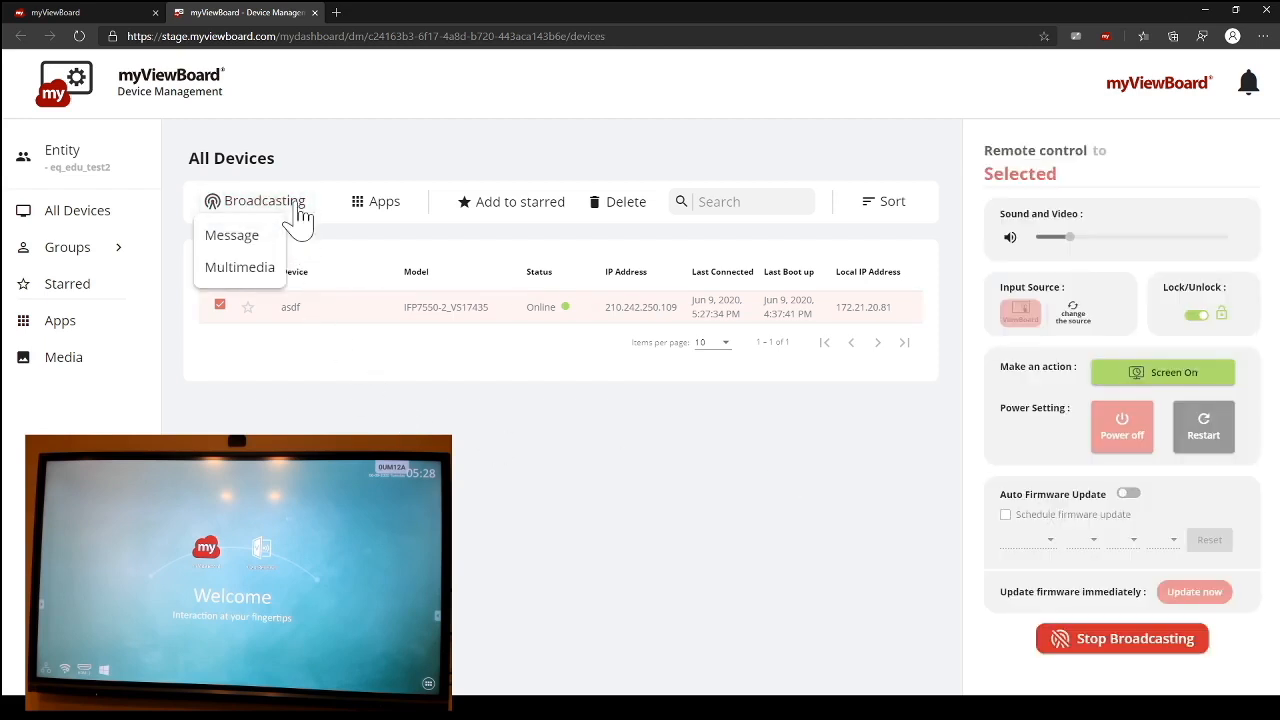
left_click(258, 244)
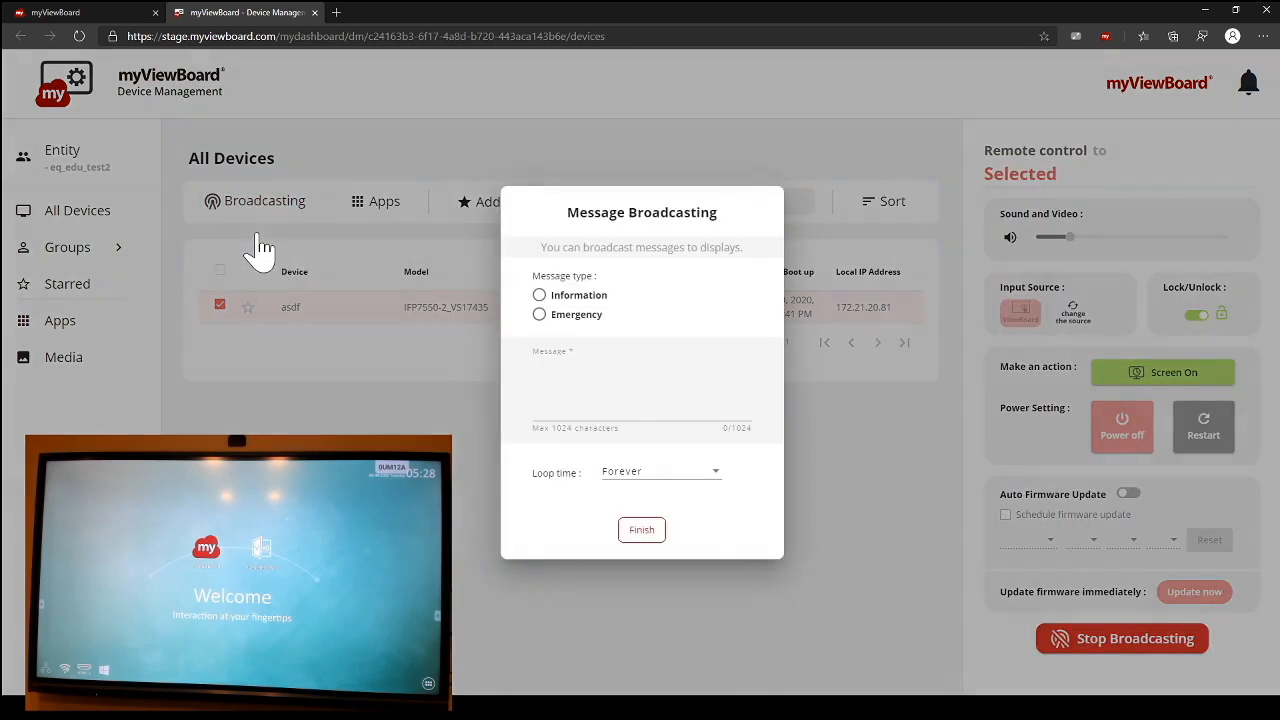
left_click(539, 296)
left_click(572, 378)
type("This is ")
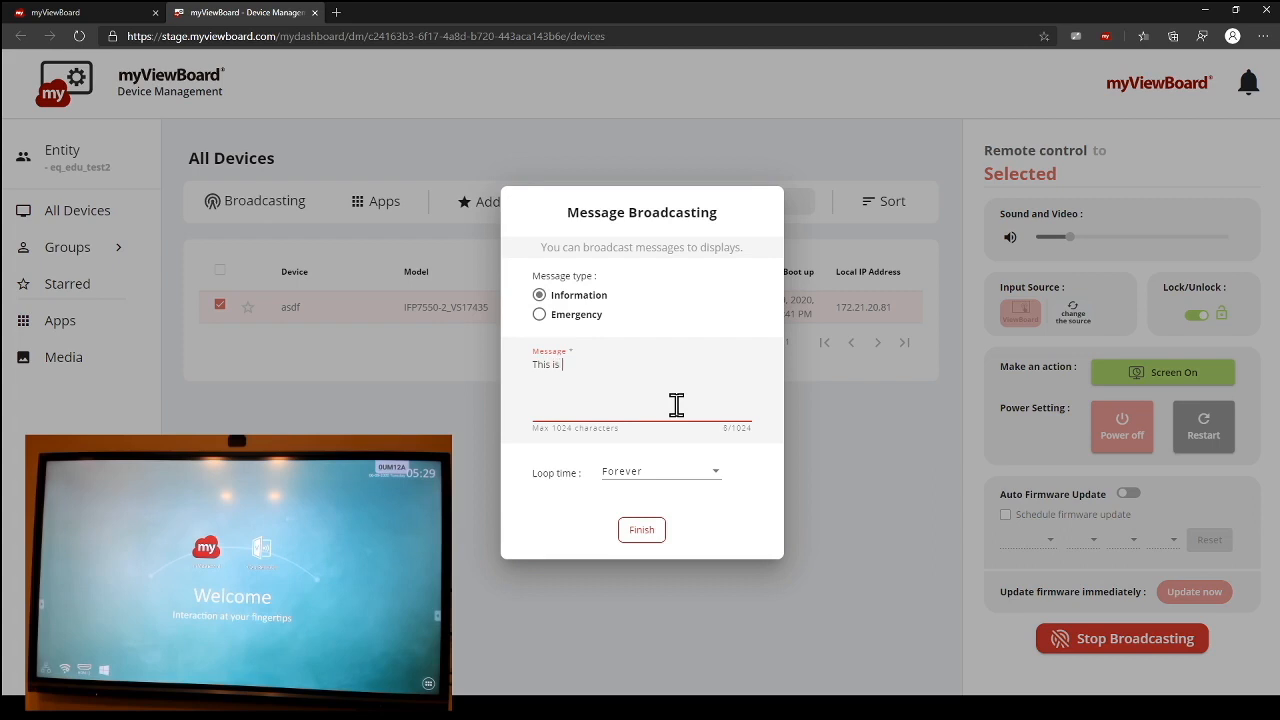
type("a test message.")
Step: Set the message's loop time to 30 sec and send the broadcast
left_click(680, 478)
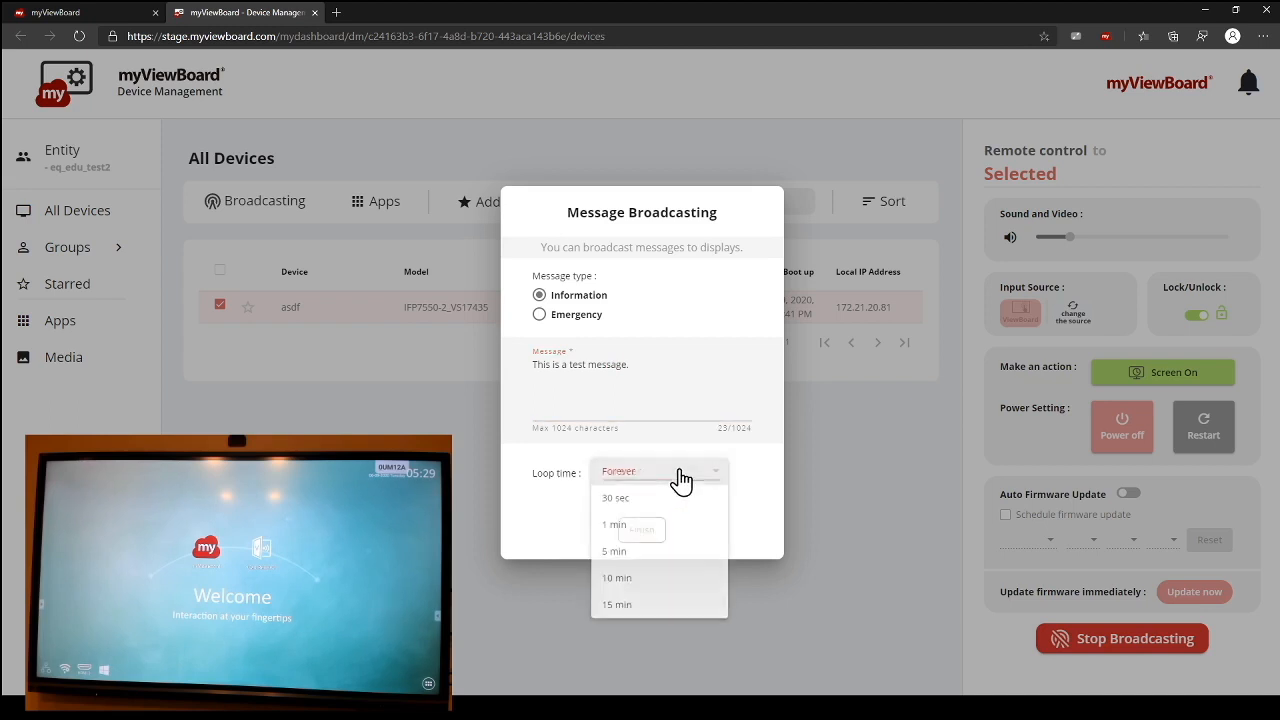
left_click(646, 503)
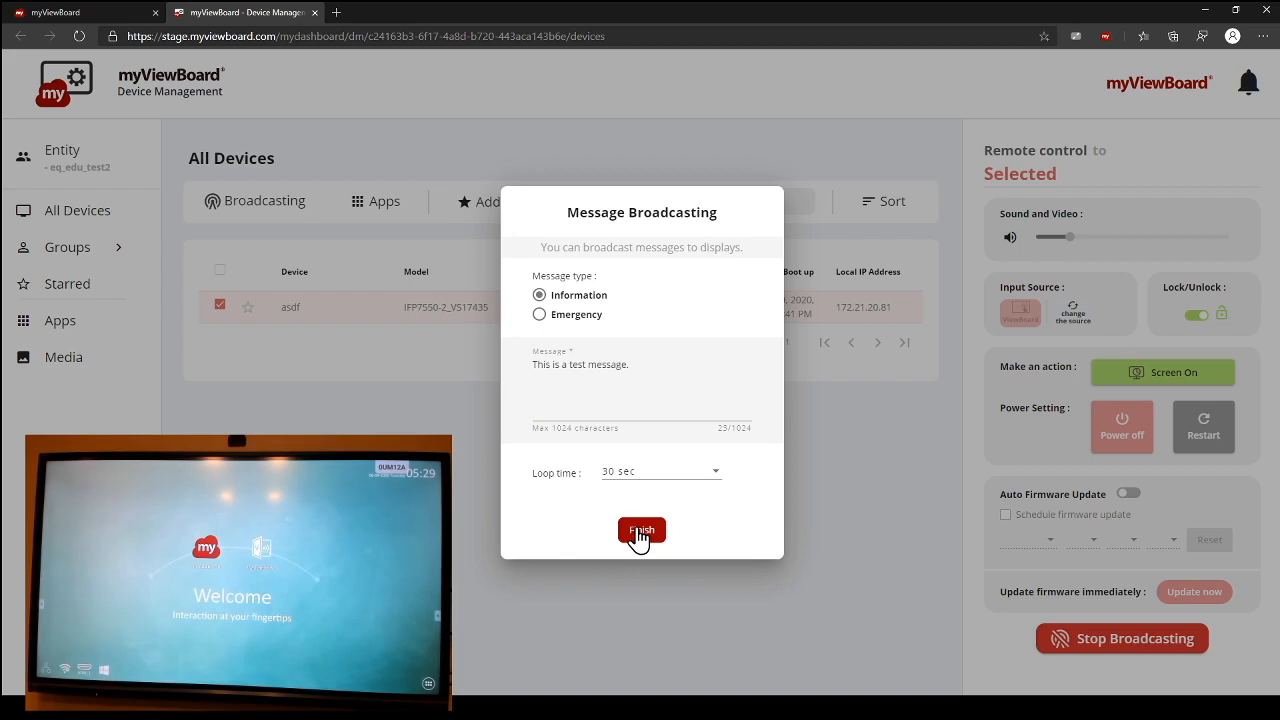
left_click(640, 532)
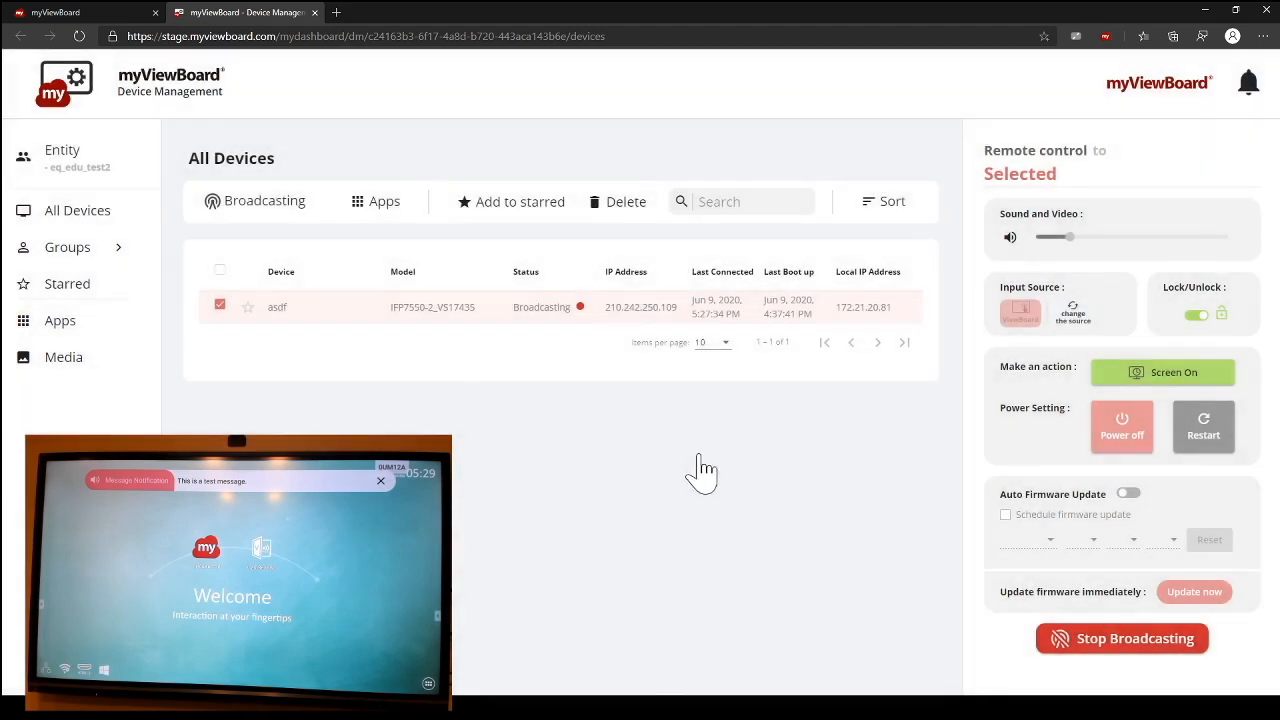
Step: Check the broadcasting asdf device's information, return to its remote controls and stop the broadcast
left_click(525, 320)
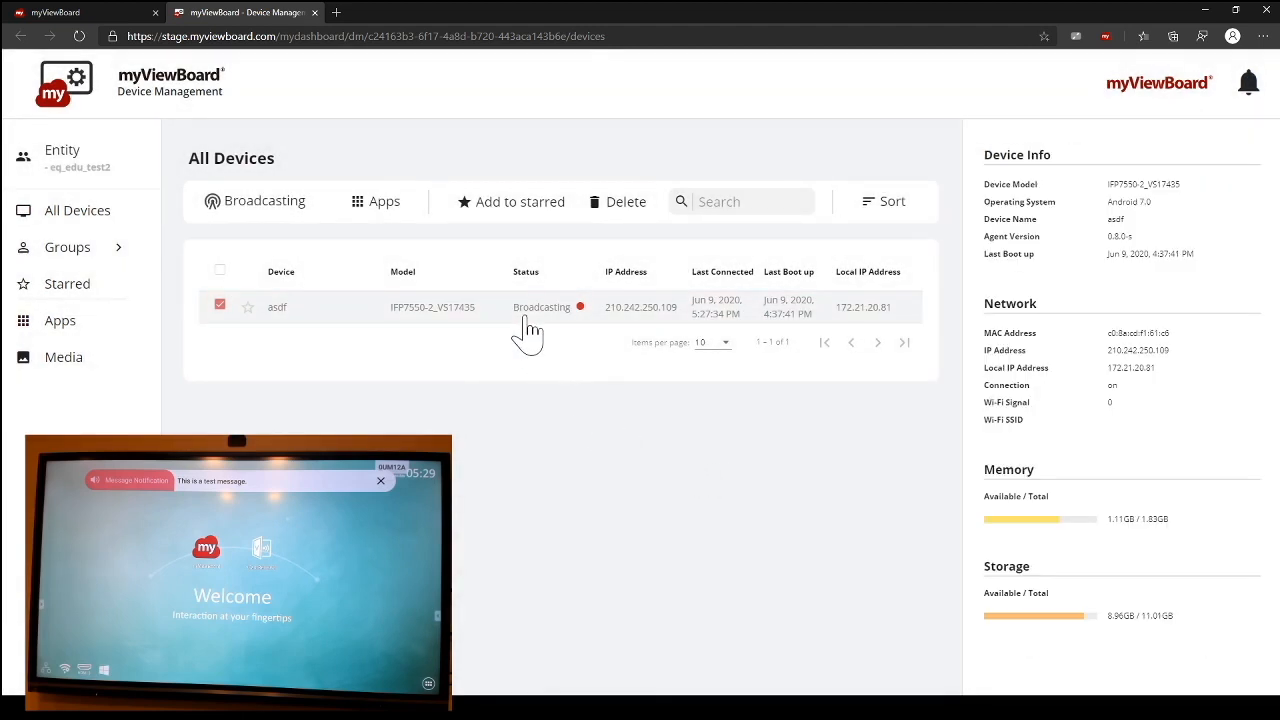
left_click(525, 320)
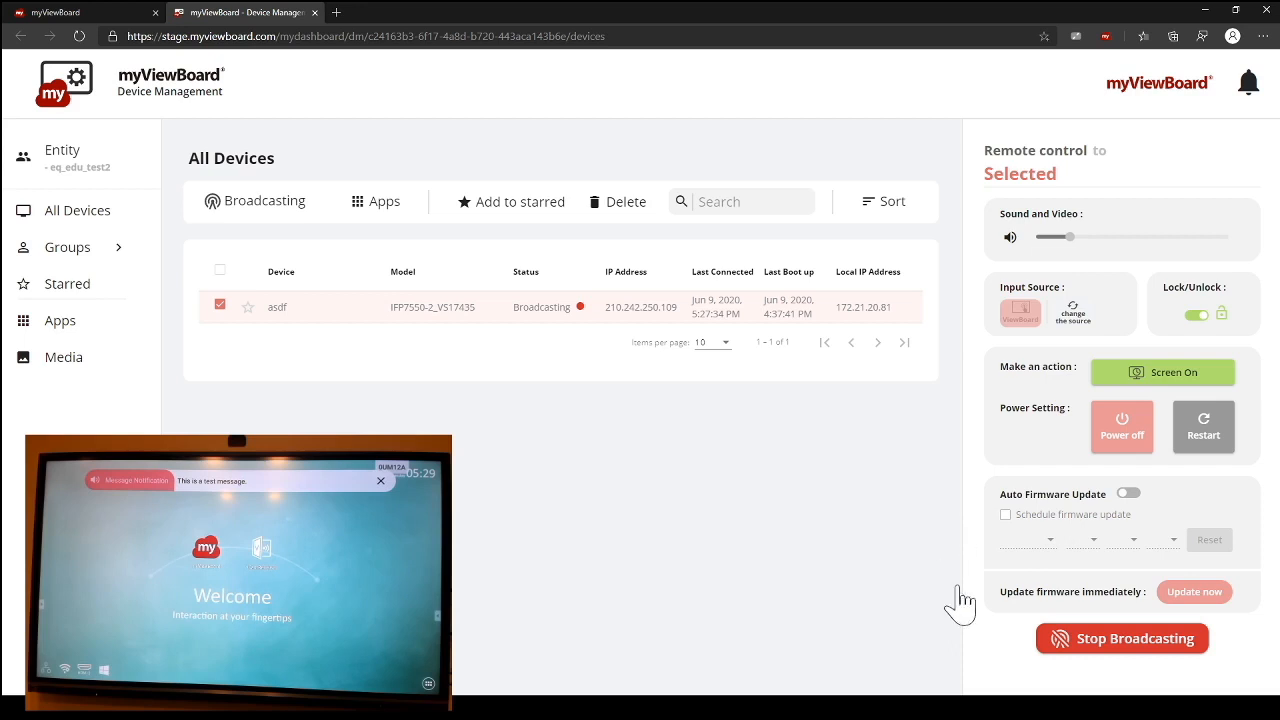
left_click(1073, 652)
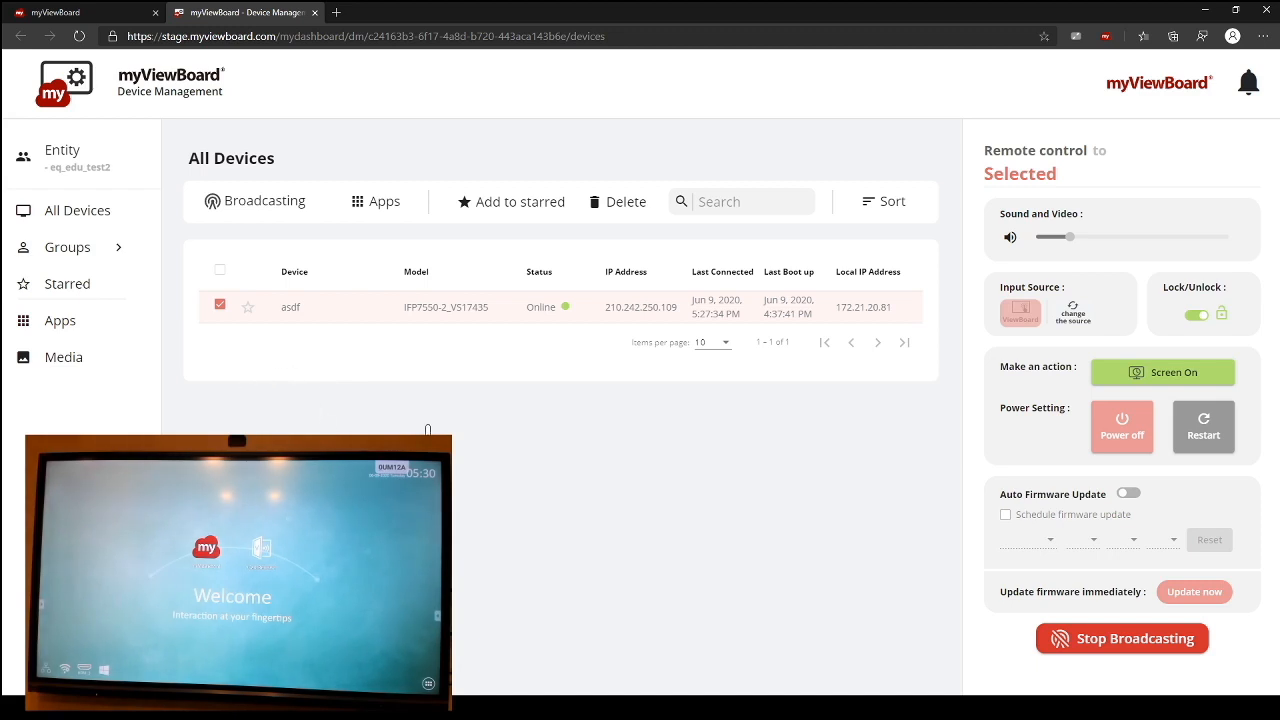
Step: Lower the selected device's sound volume to near the minimum
left_click(893, 306)
left_click(897, 306)
left_click_drag(1068, 234, 1049, 240)
Step: Check the media repository files available for a multimedia broadcast and dismiss the broadcast dialog
left_click(263, 205)
left_click(242, 270)
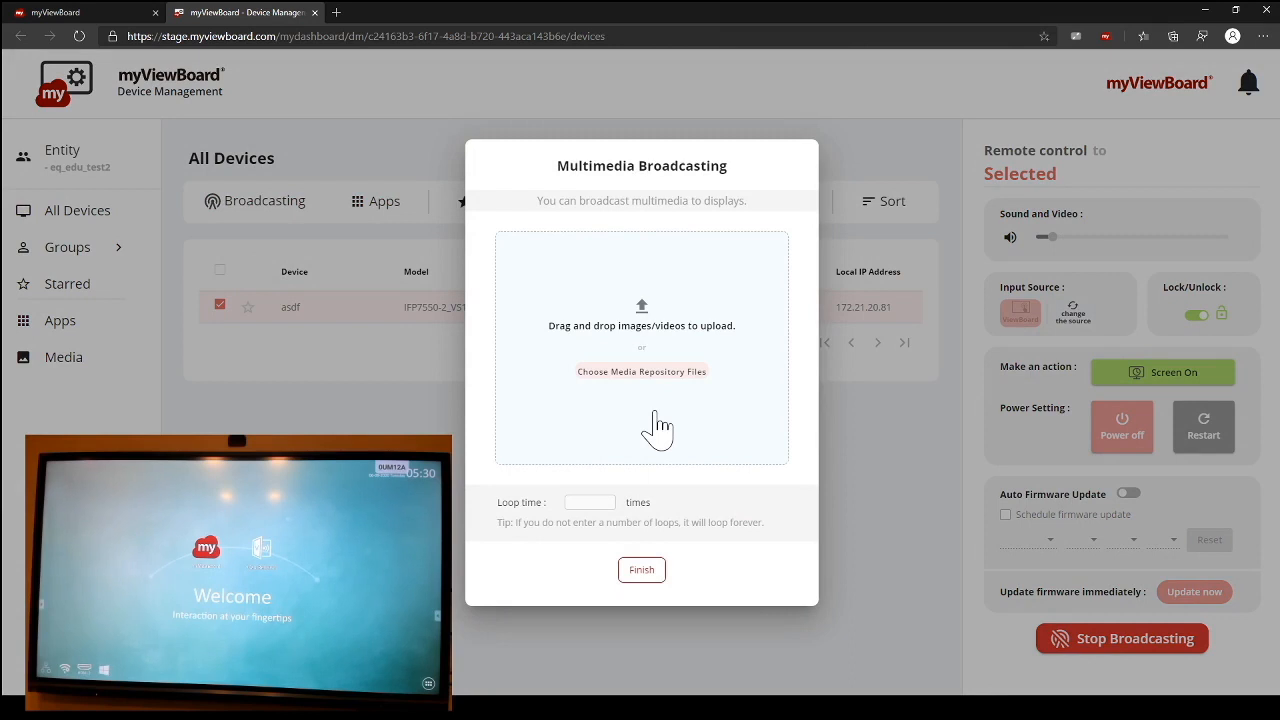
left_click(652, 372)
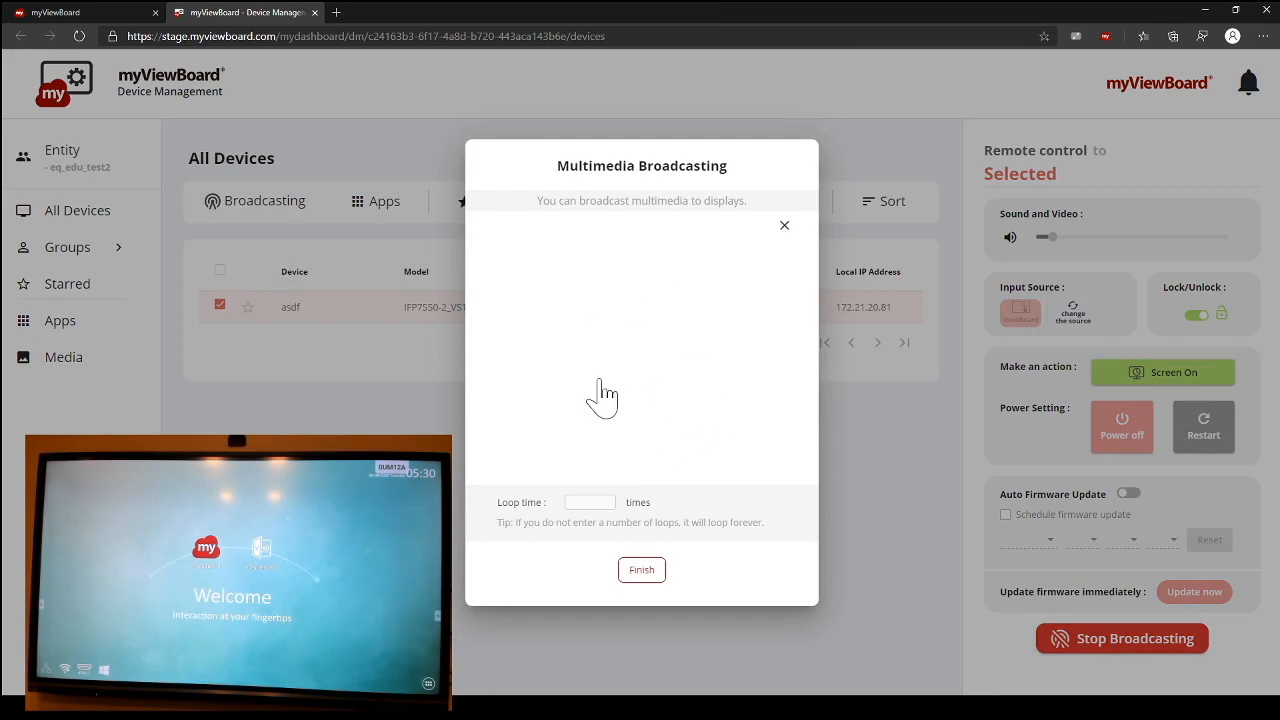
left_click(785, 229)
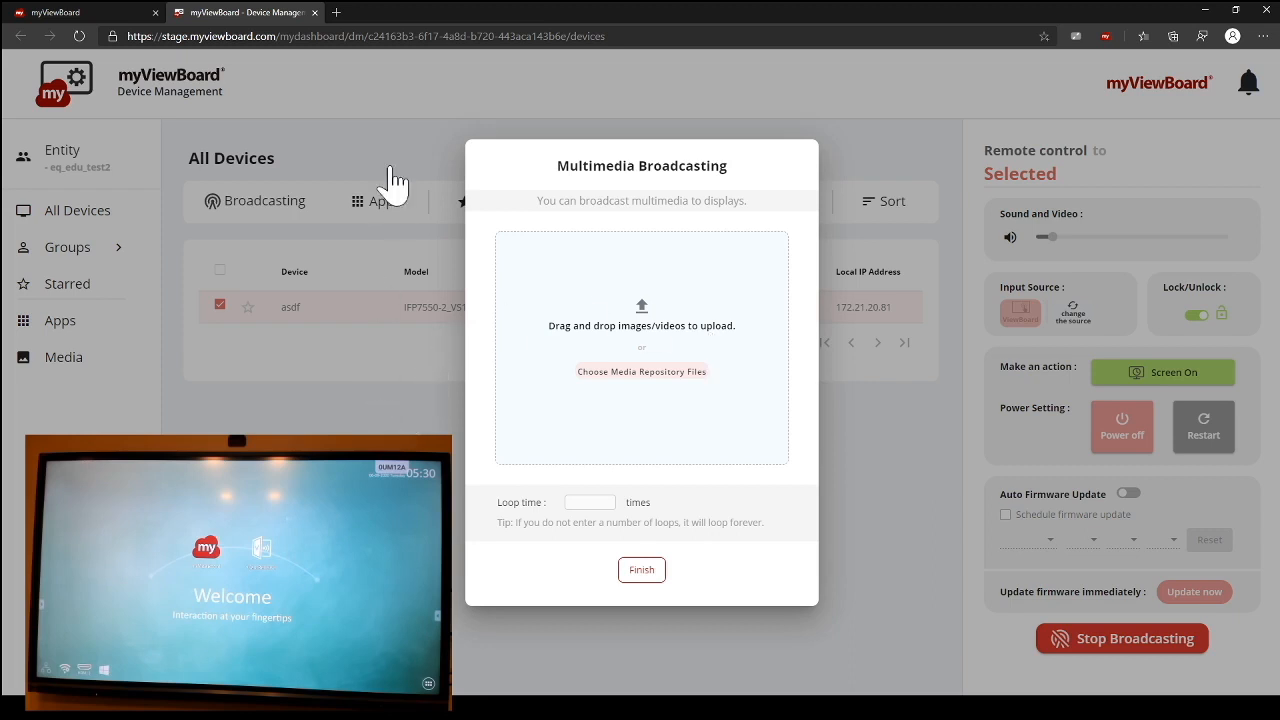
left_click(410, 345)
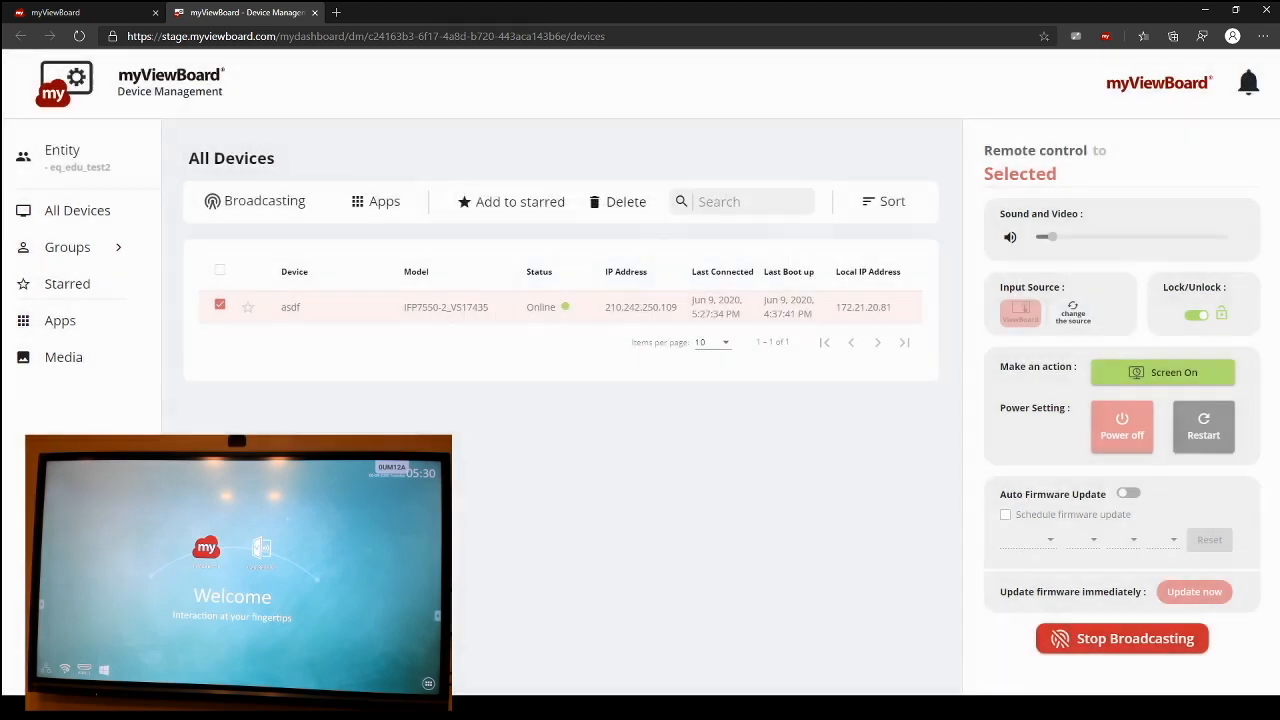
Step: Search the web for "thank you" in a new browser tab and show the image results
left_click(338, 13)
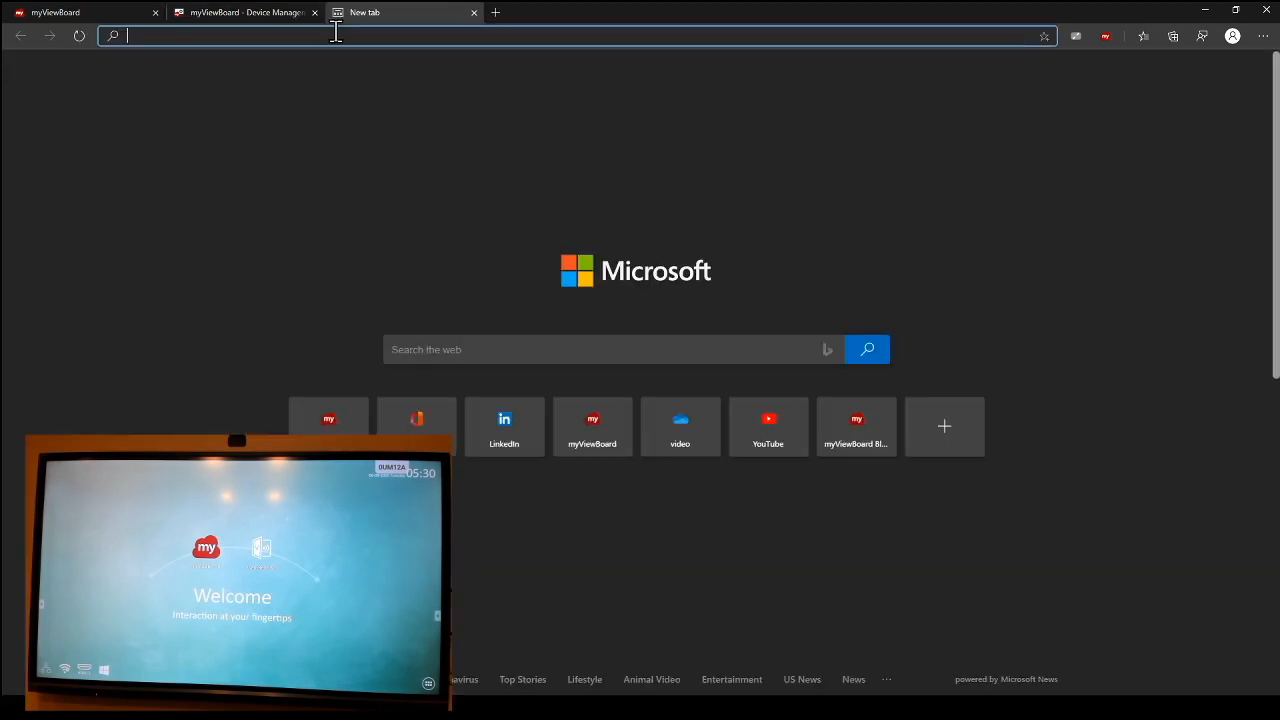
type("thank you")
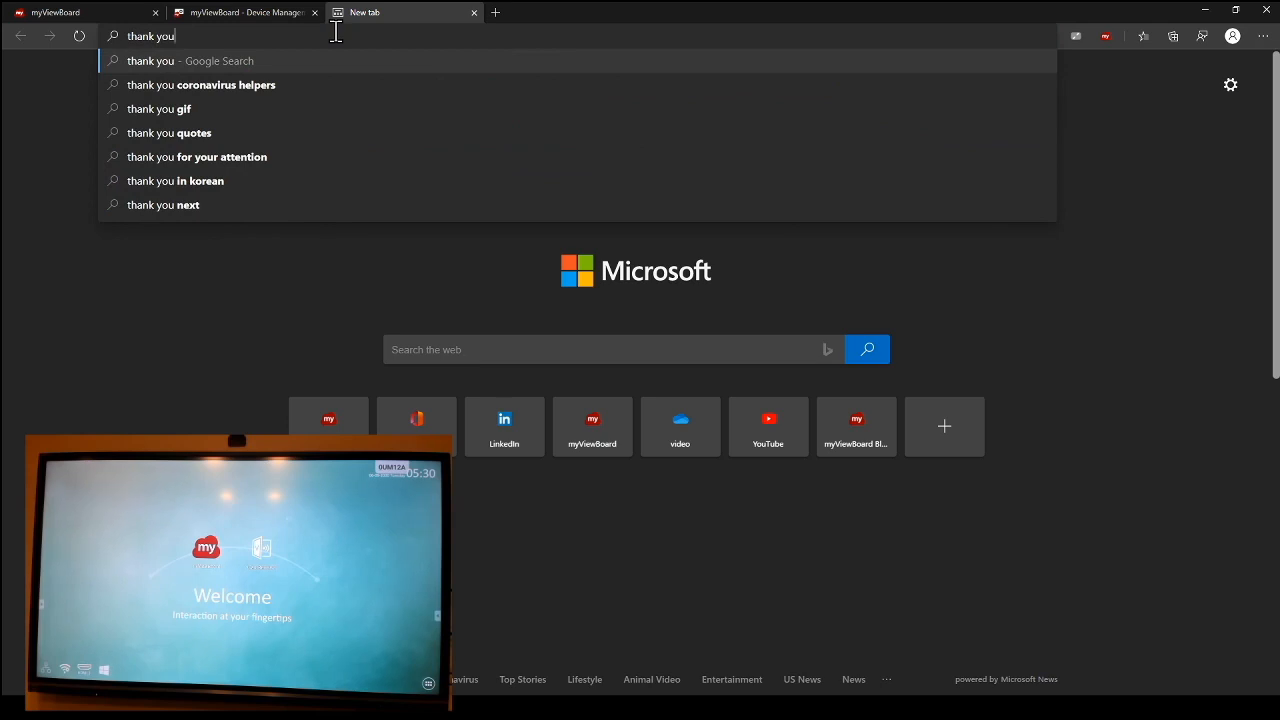
key("Return")
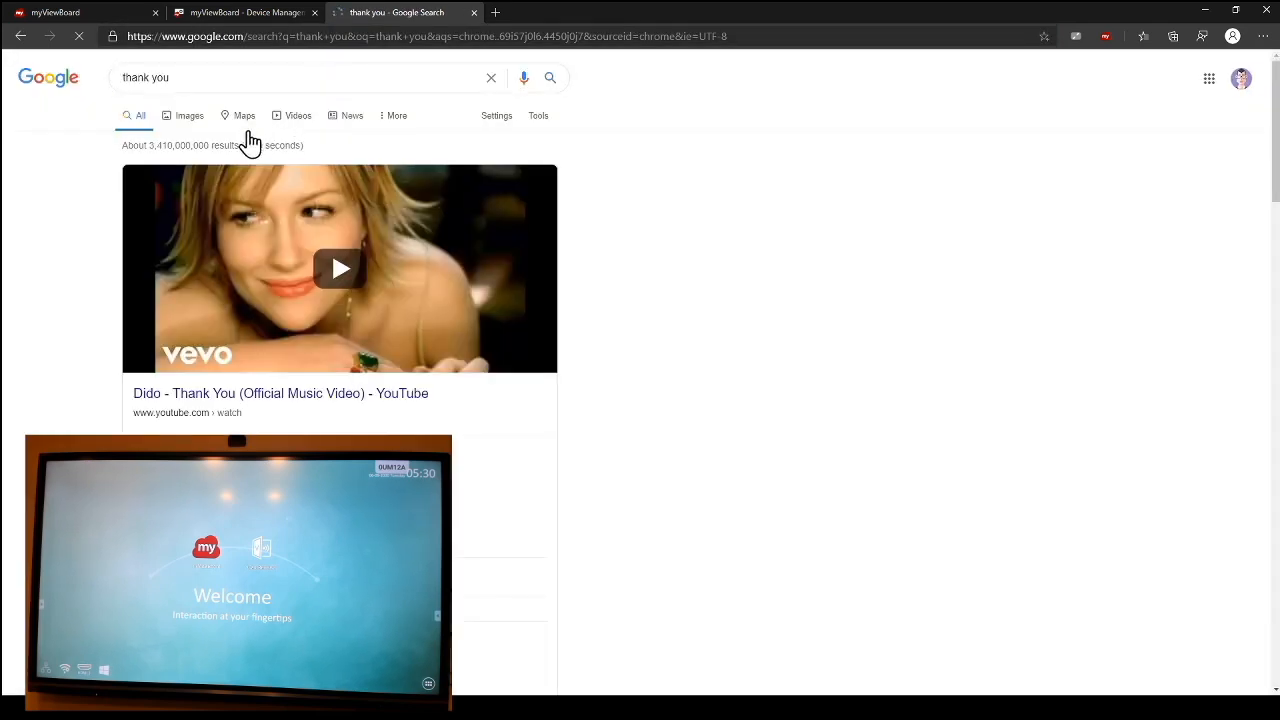
left_click(190, 117)
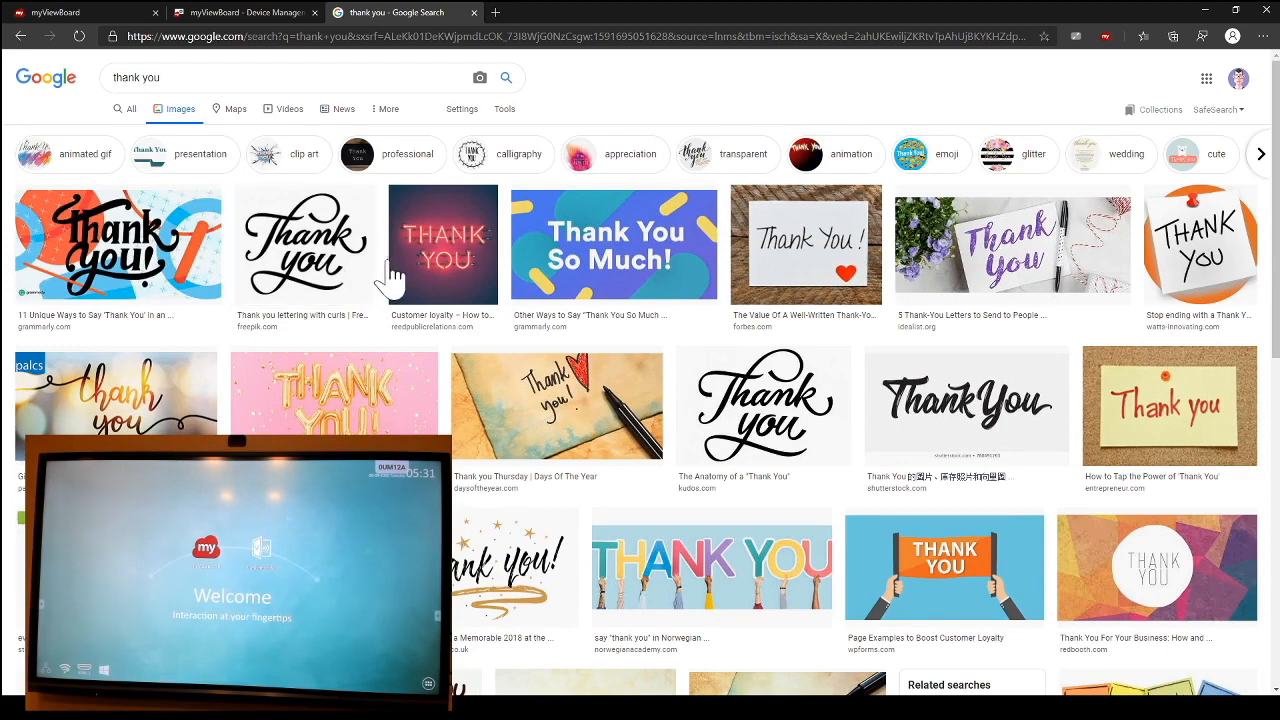
Step: Refine the image search to "thank you transparent background"
left_click(395, 78)
type("tra")
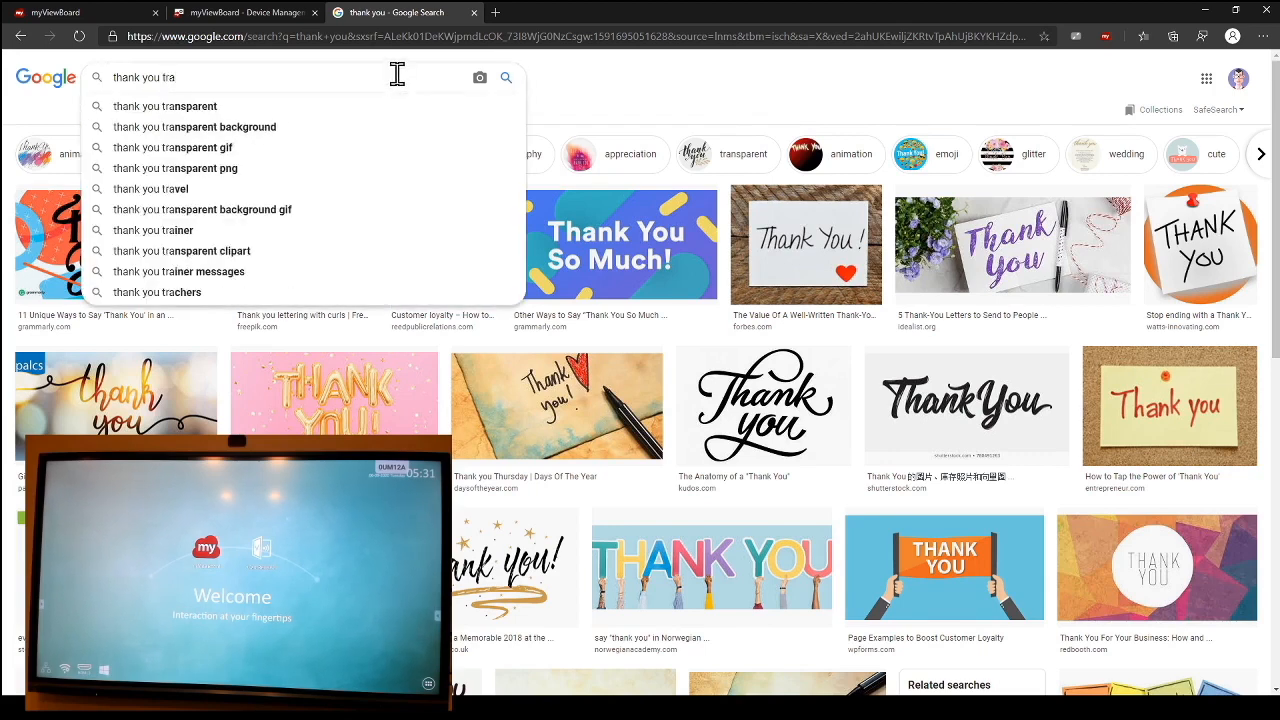
key("Down")
key("Down")
key("Return")
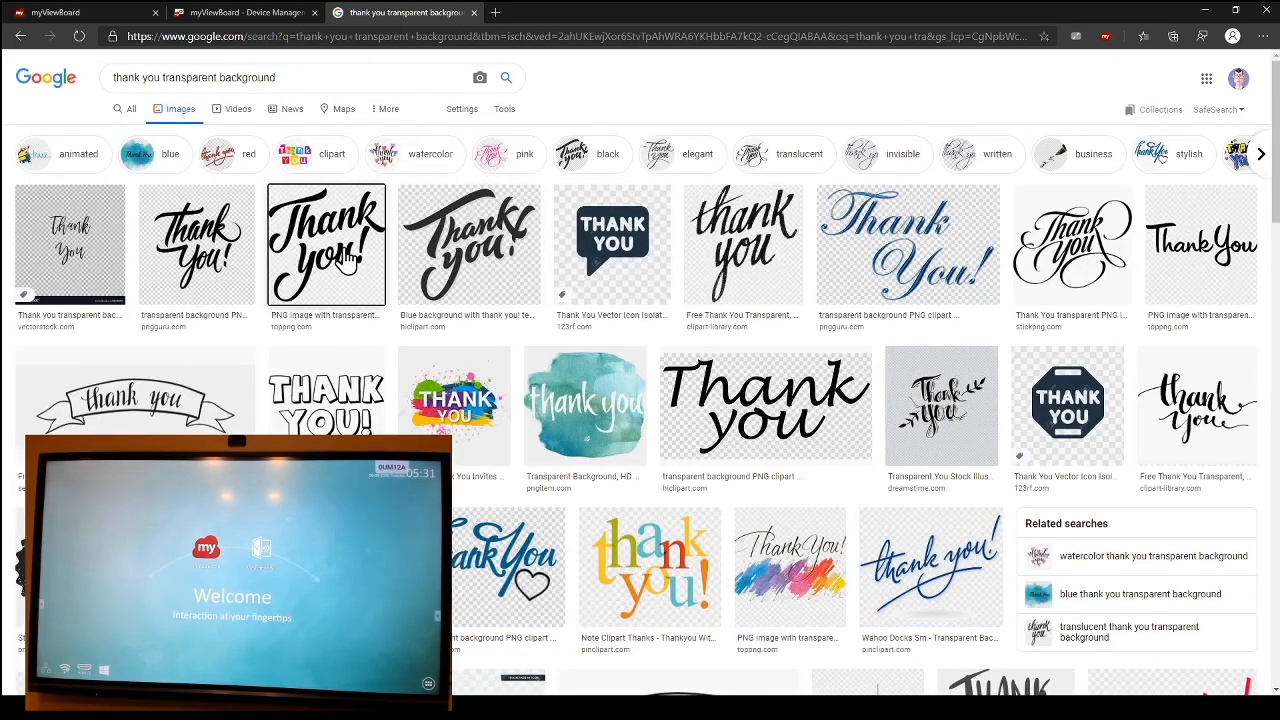
Step: Compare the toppng.com calligraphy and 123rf.com speech-bubble image previews, viewing the calligraphy image at full size in a separate tab
left_click(348, 262)
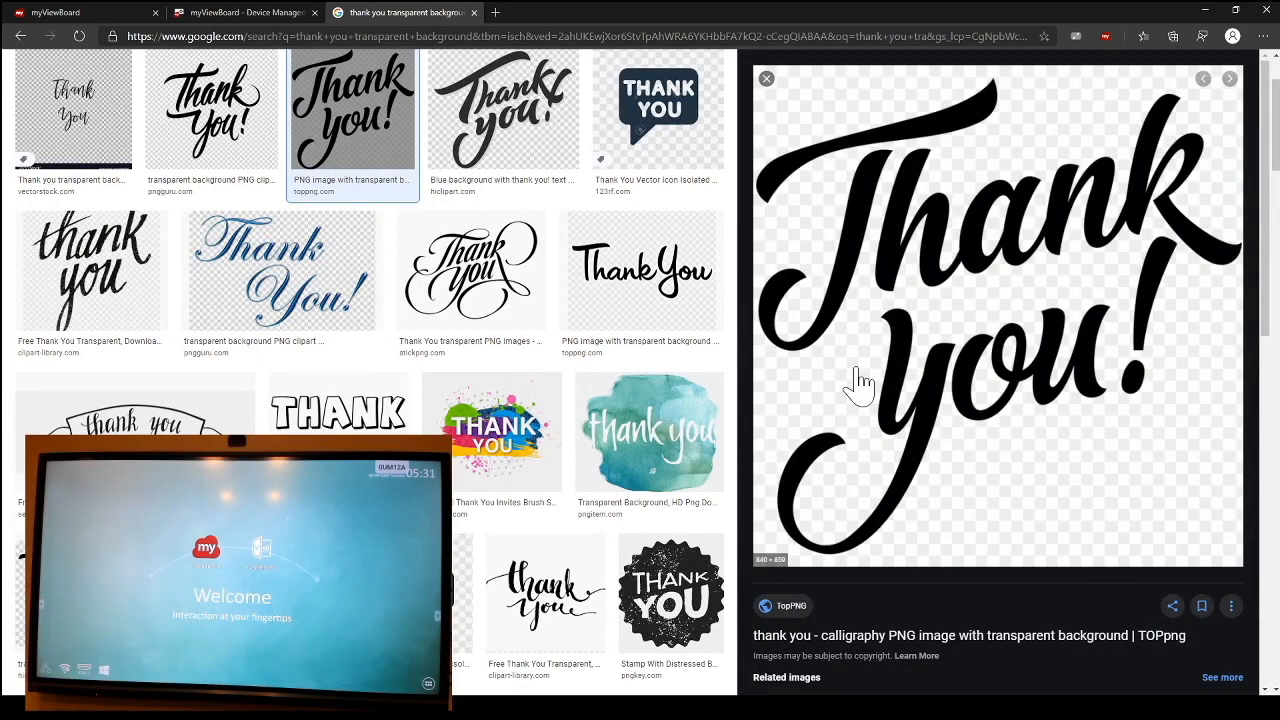
middle_click(894, 509)
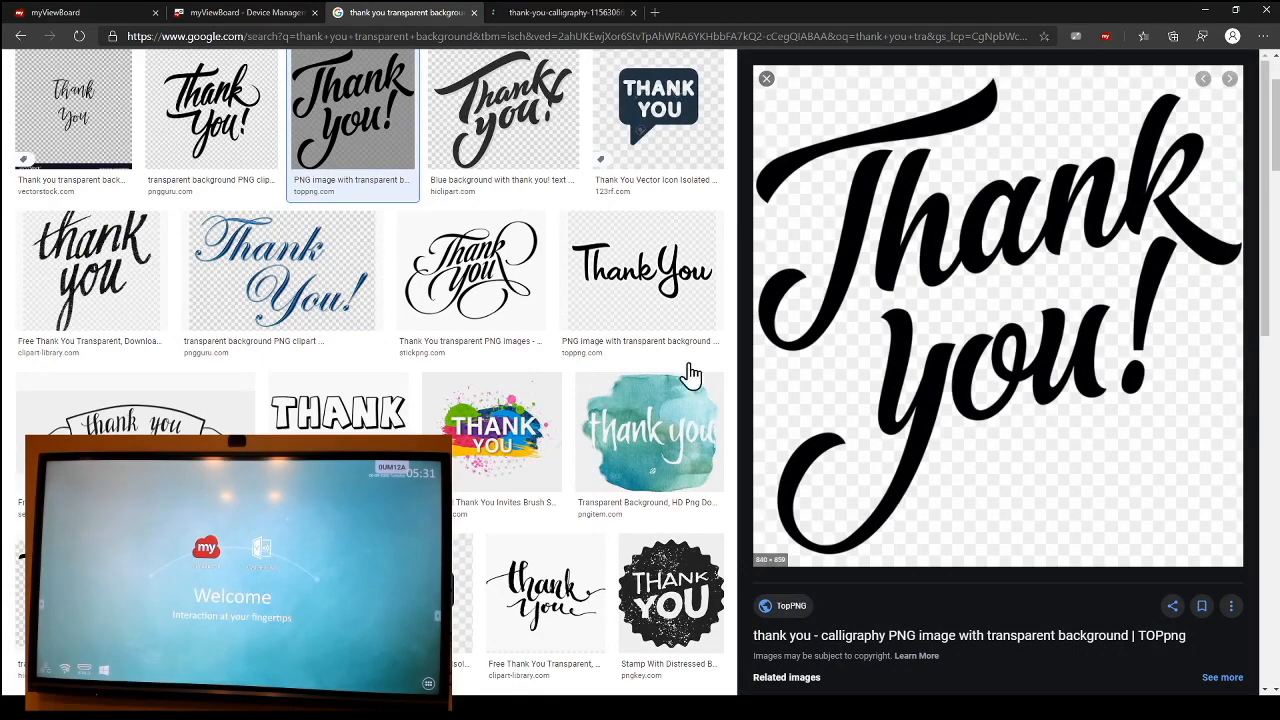
left_click(565, 12)
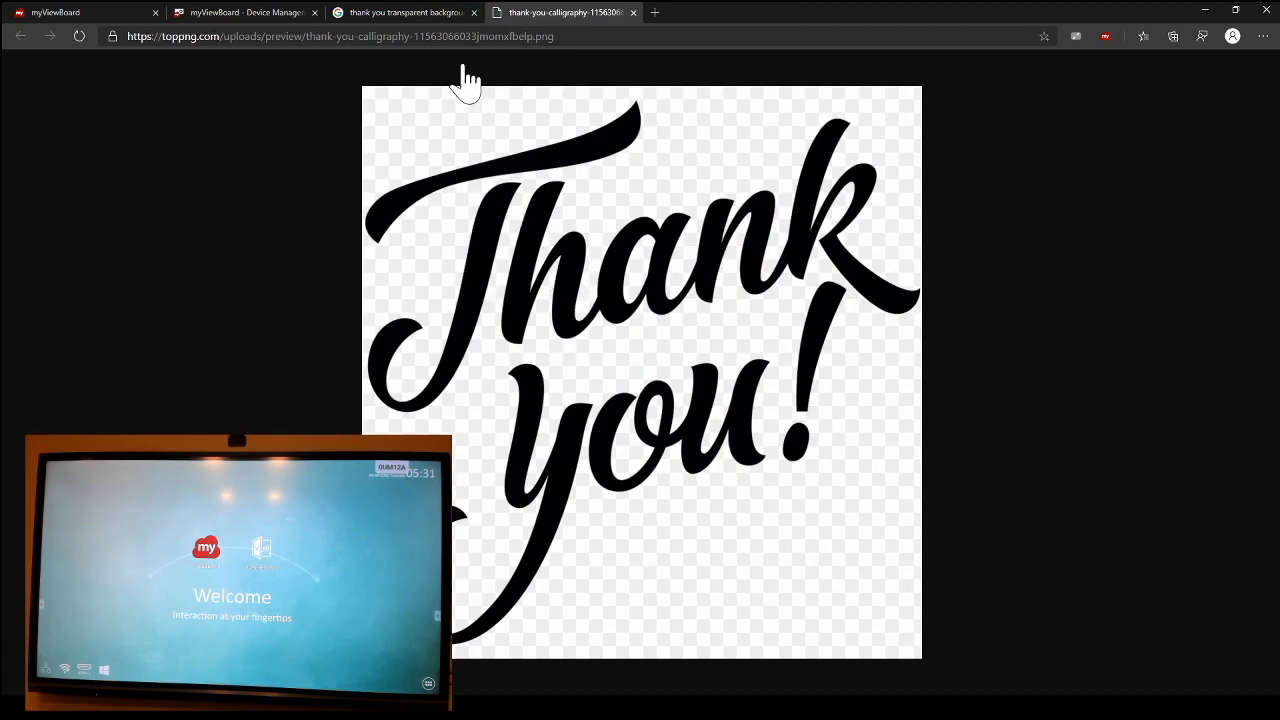
left_click(422, 12)
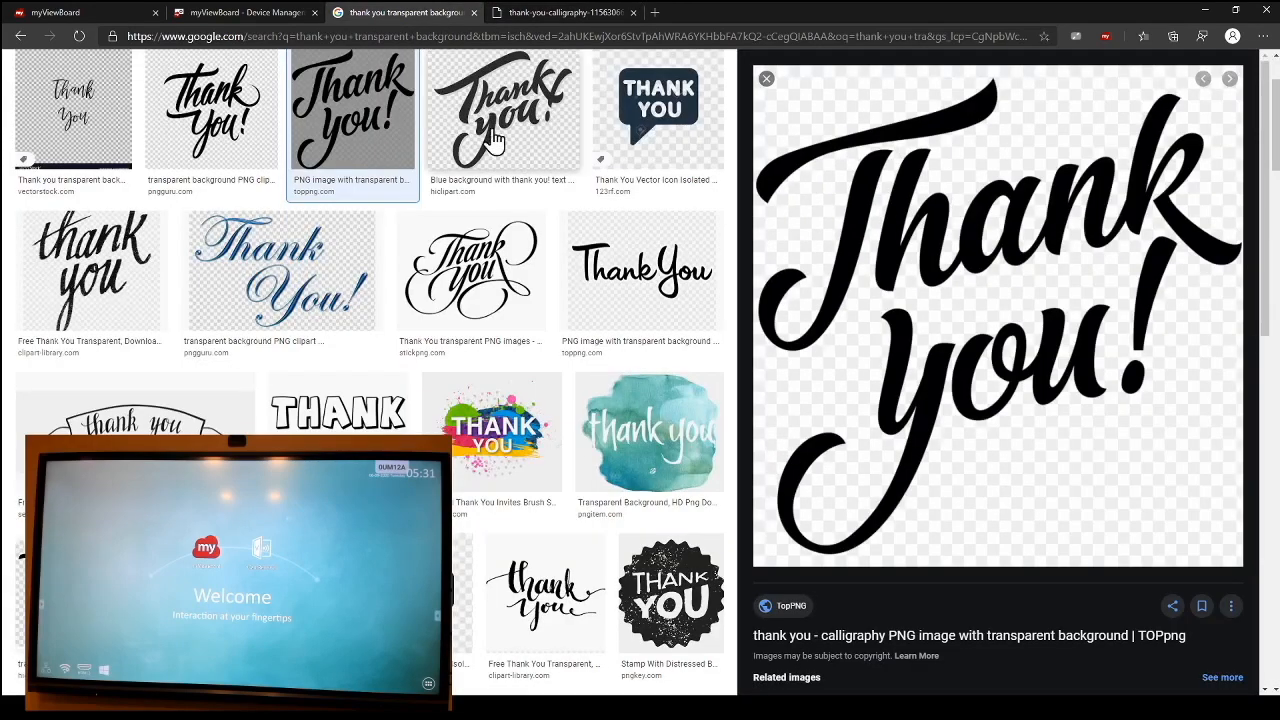
left_click(699, 157)
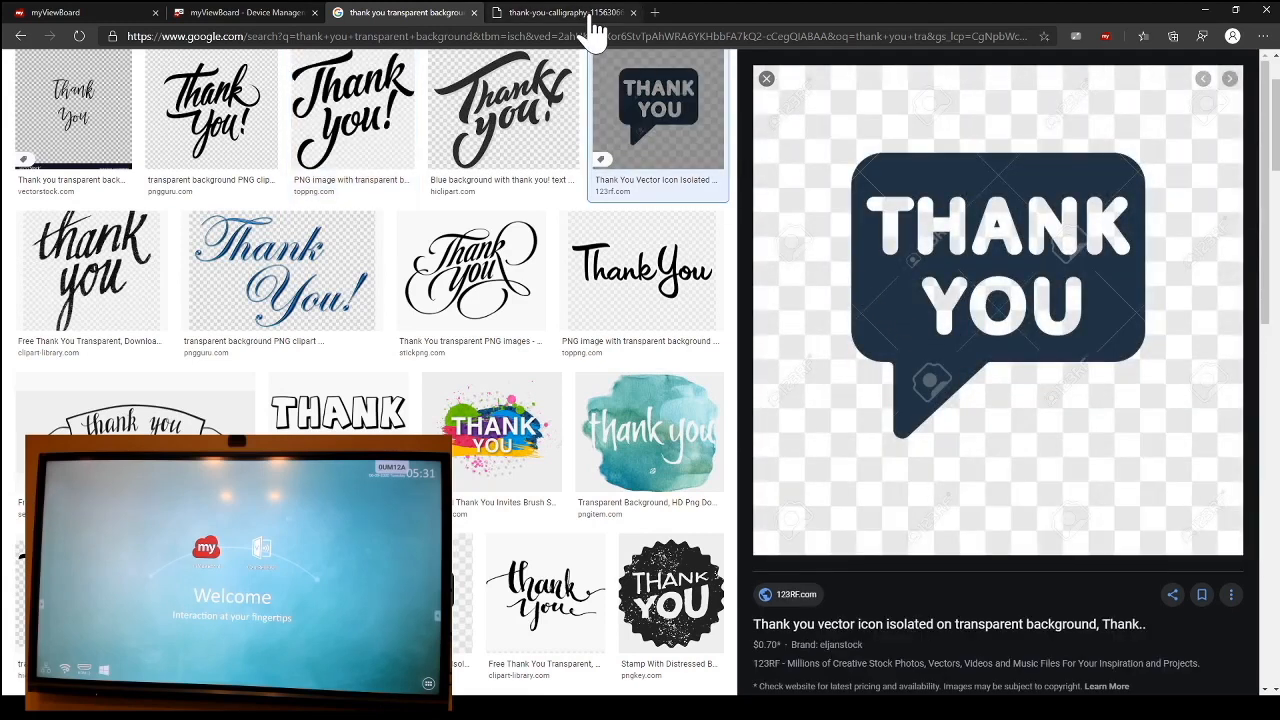
left_click(378, 122)
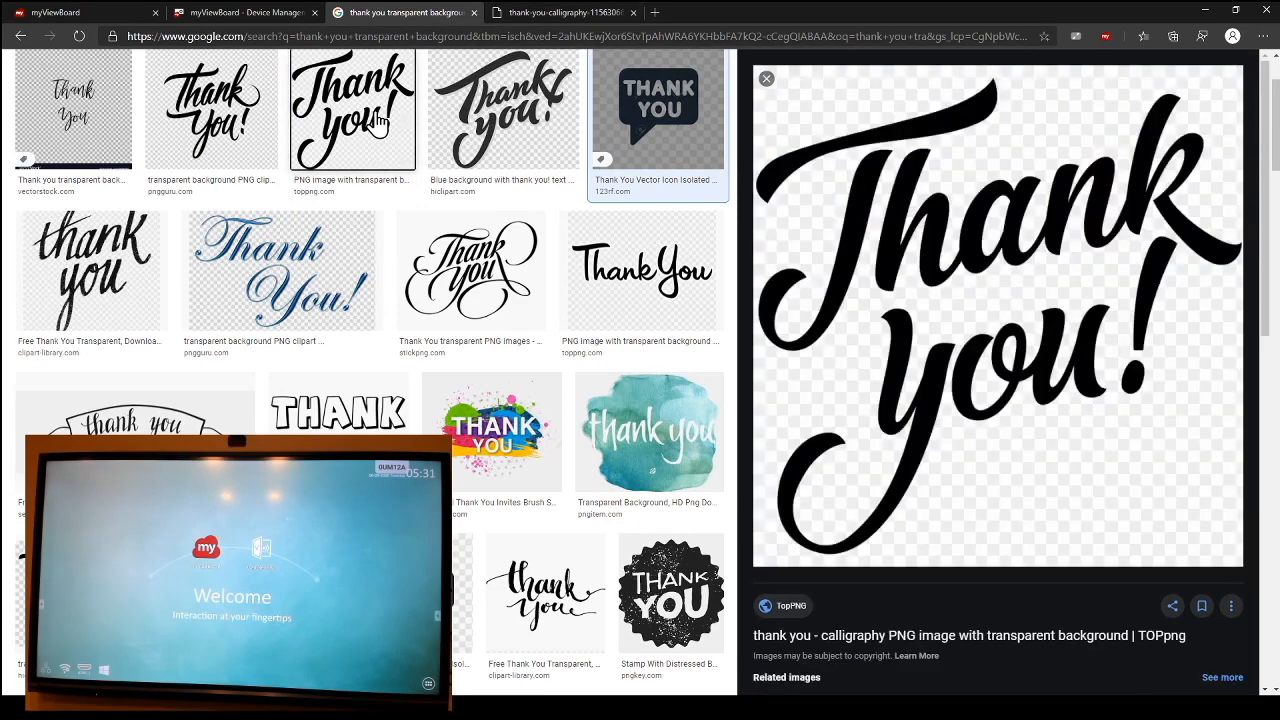
Step: Open the calligraphy image's TopPNG page in a new tab and close the tab with the full-size preview
left_click(803, 638)
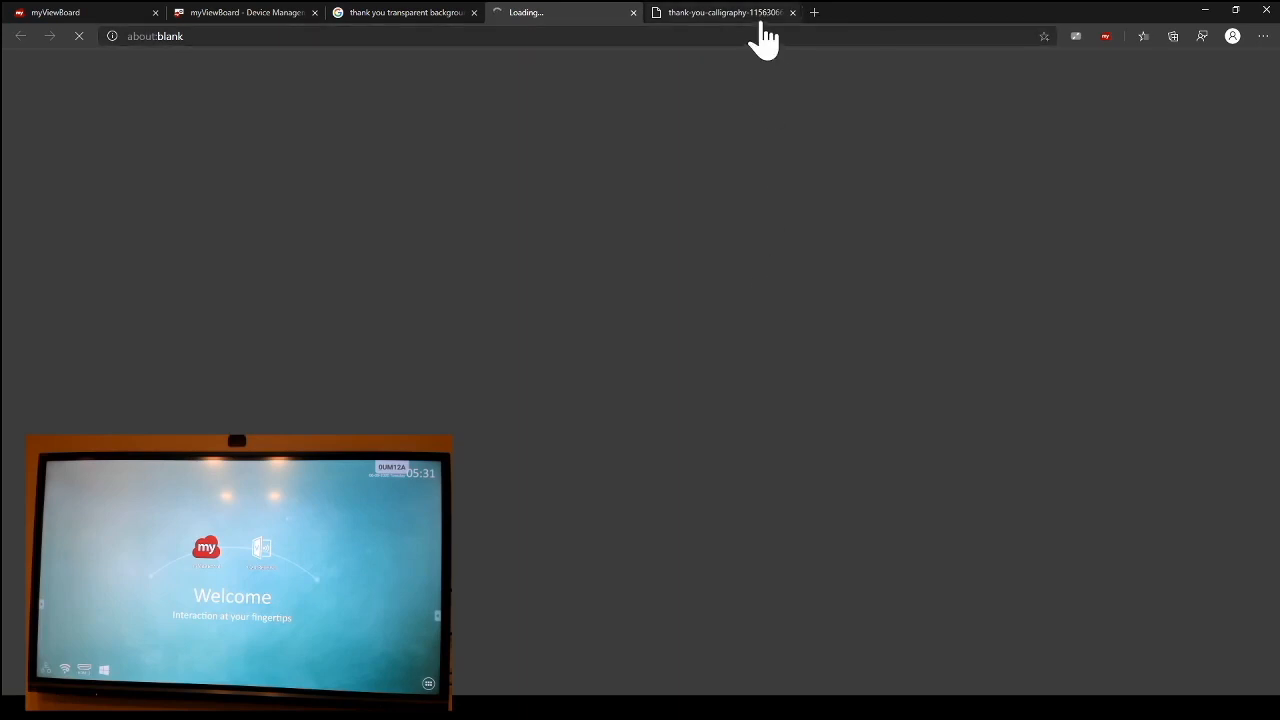
left_click(765, 16)
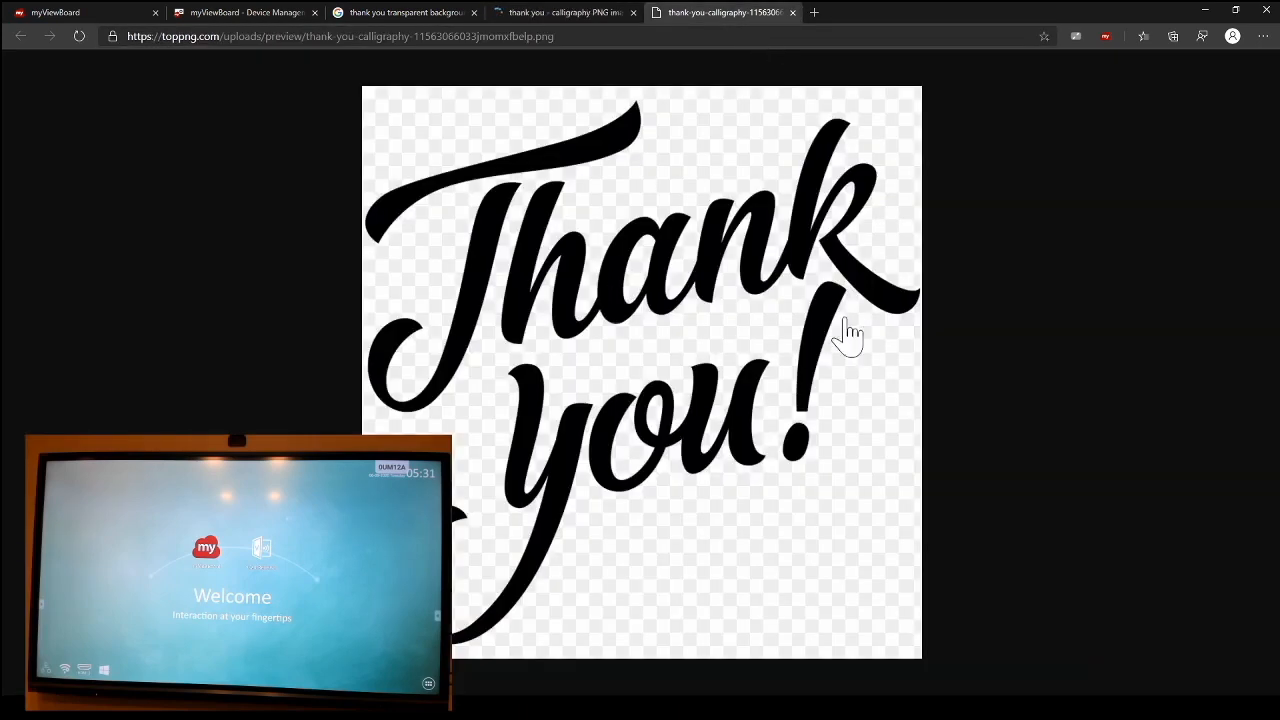
left_click(792, 12)
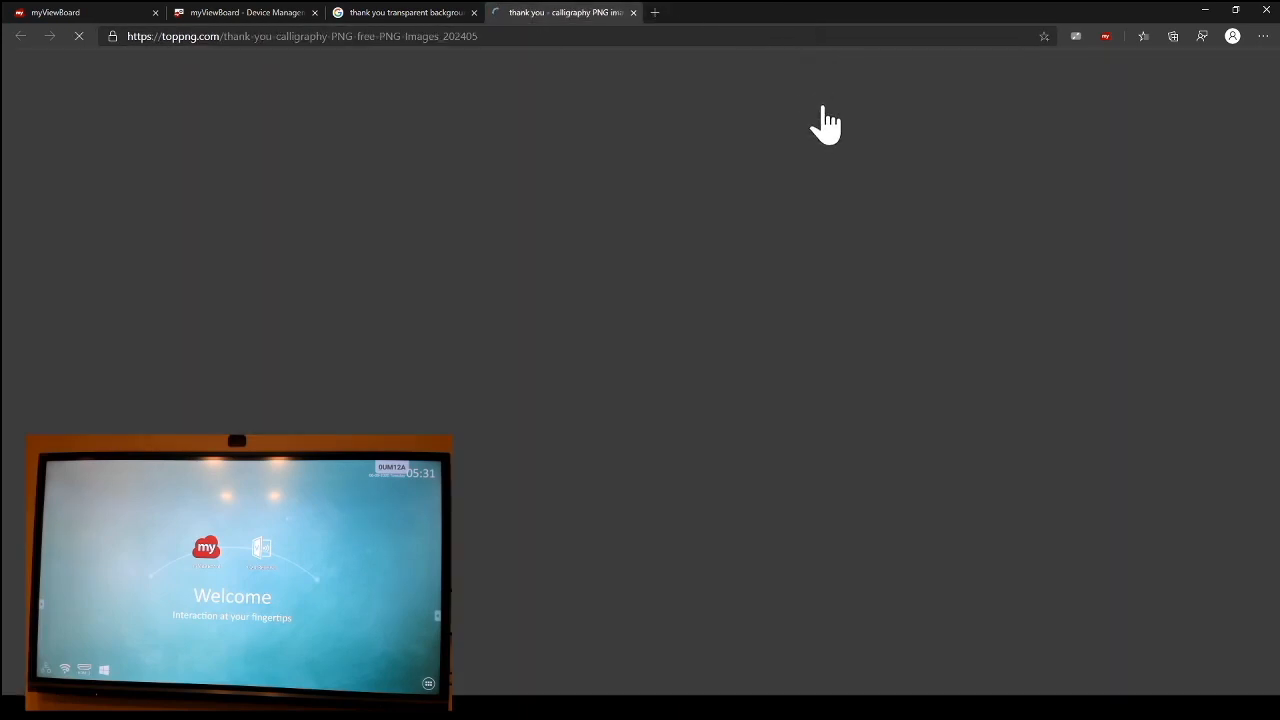
Step: Open the TopPNG page of the simple text "ThankYou" image from the search results in a new tab
left_click(410, 14)
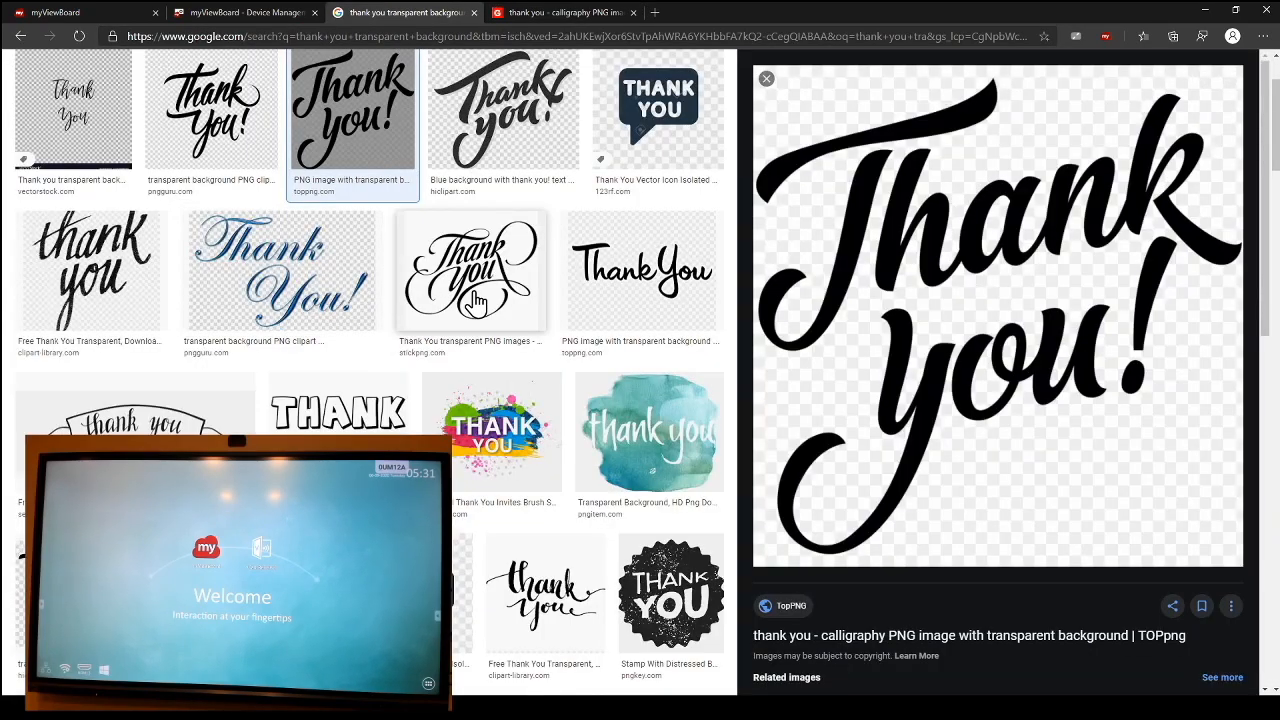
left_click(626, 306)
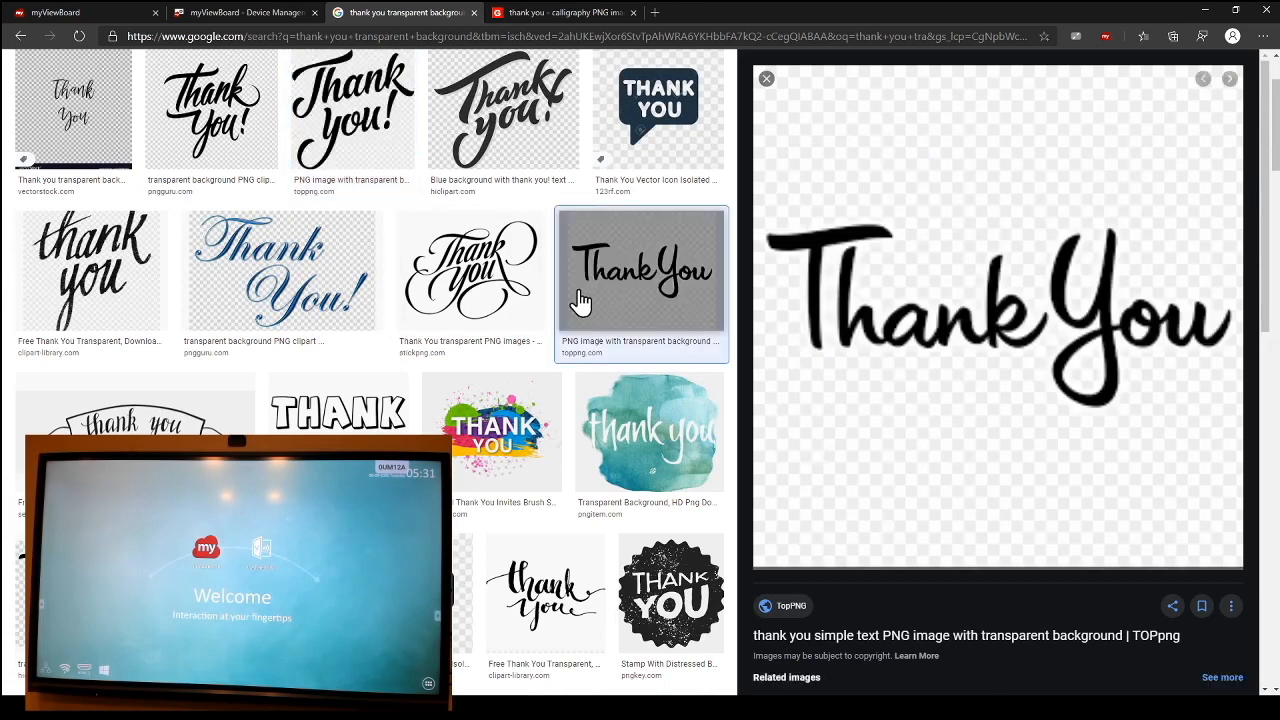
middle_click(793, 615)
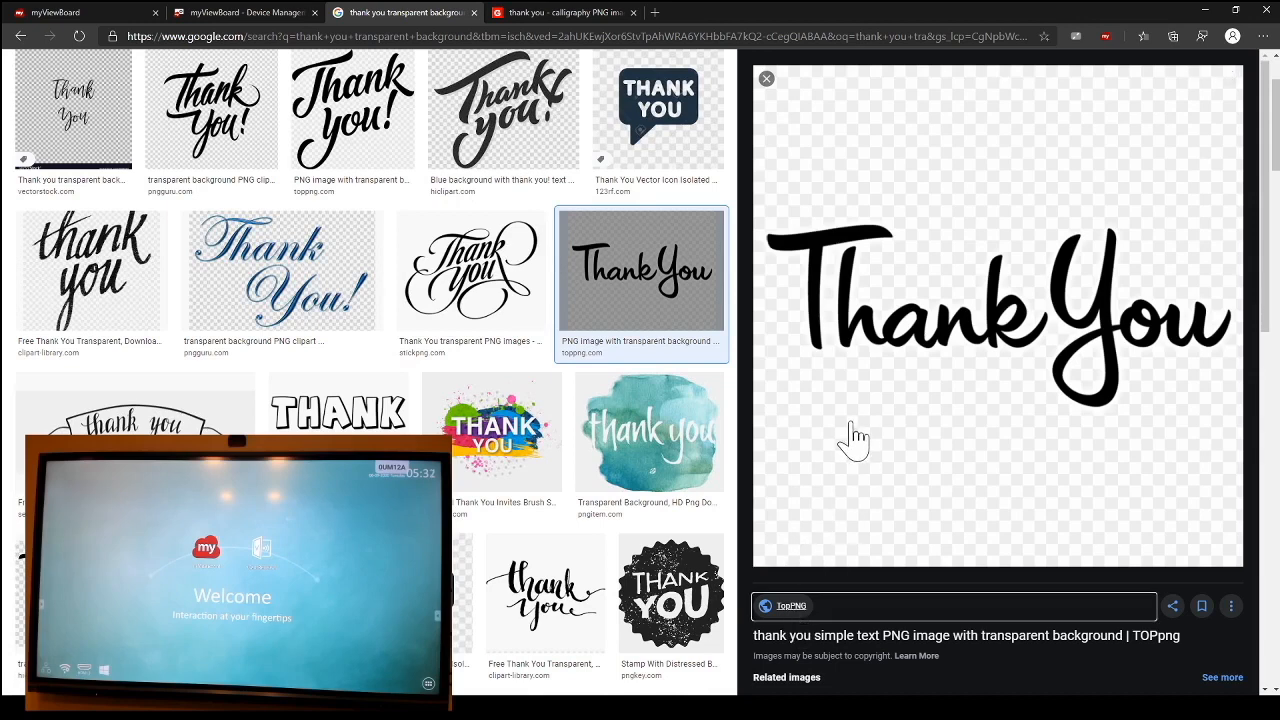
Step: Complete the reCAPTCHA to download the thank you calligraphy PNG and close both TopPNG tabs
left_click(680, 14)
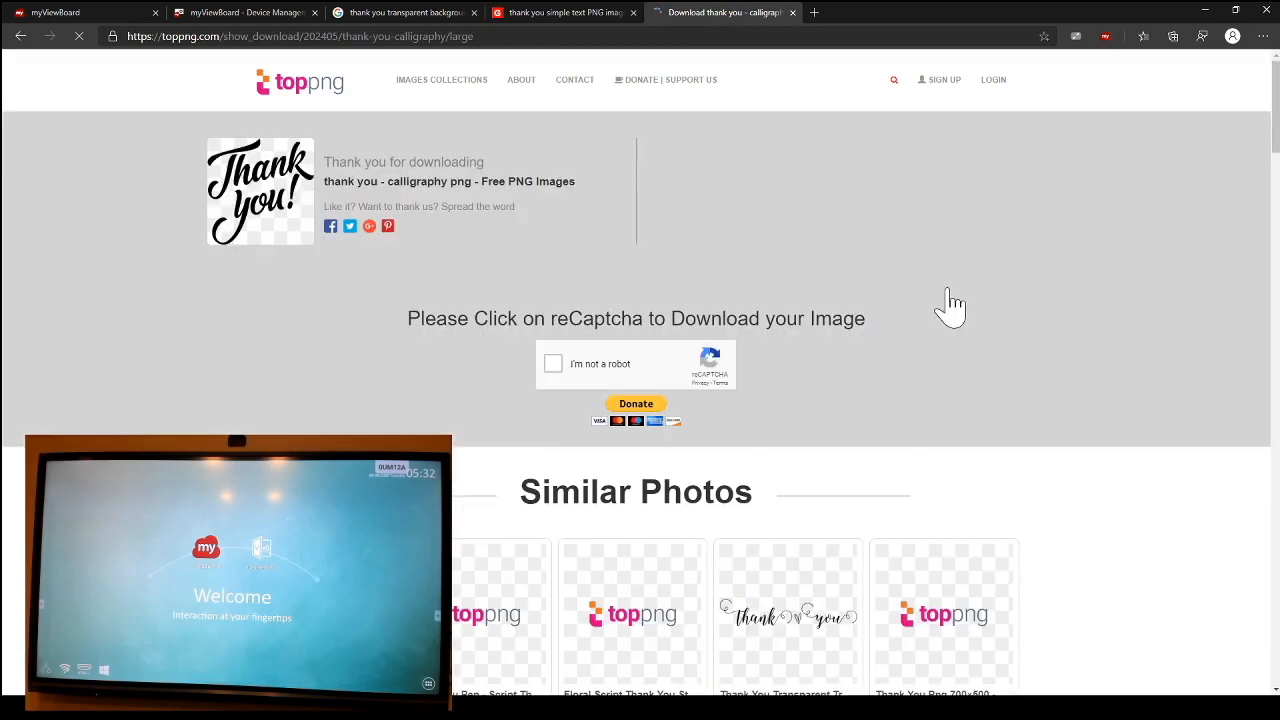
left_click(555, 364)
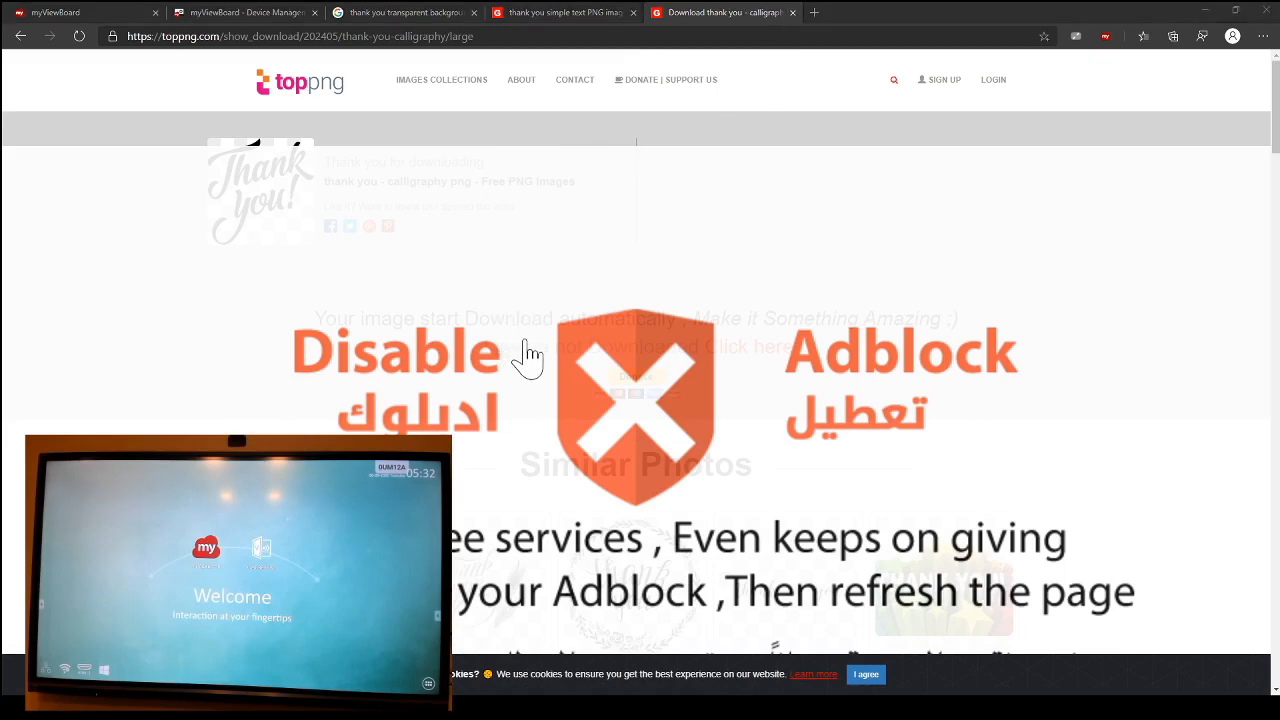
left_click(792, 12)
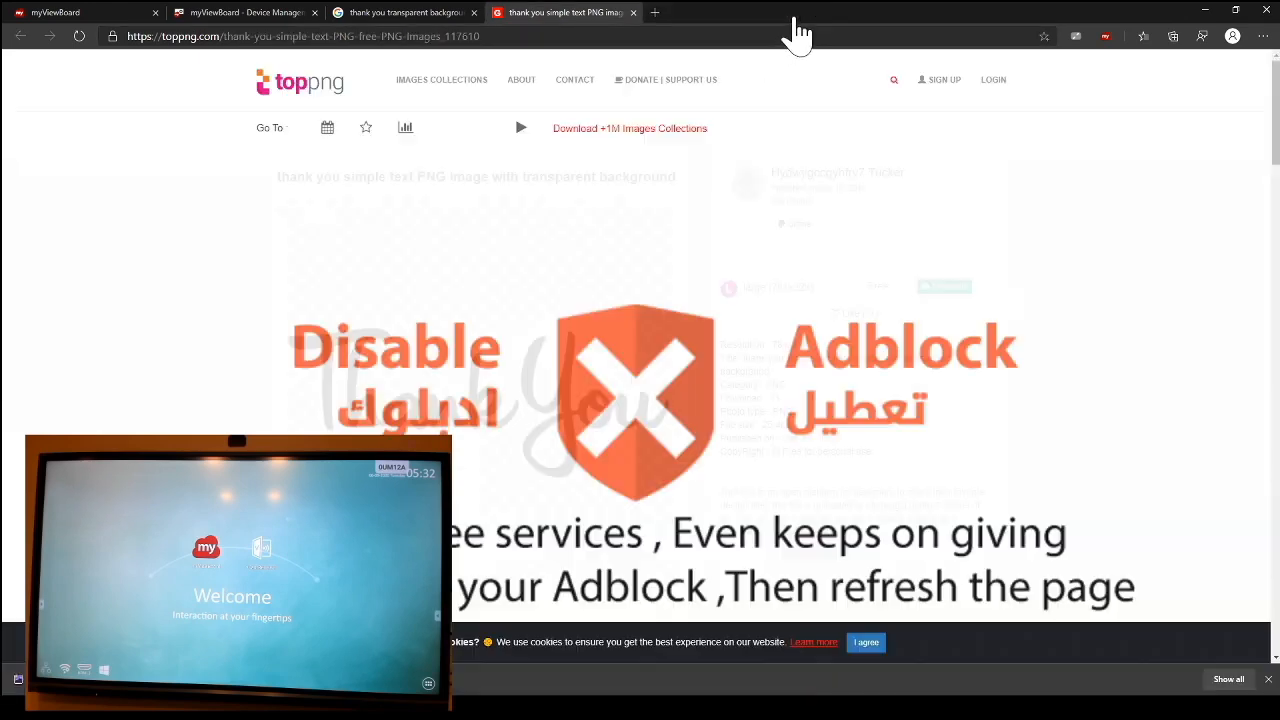
left_click(632, 12)
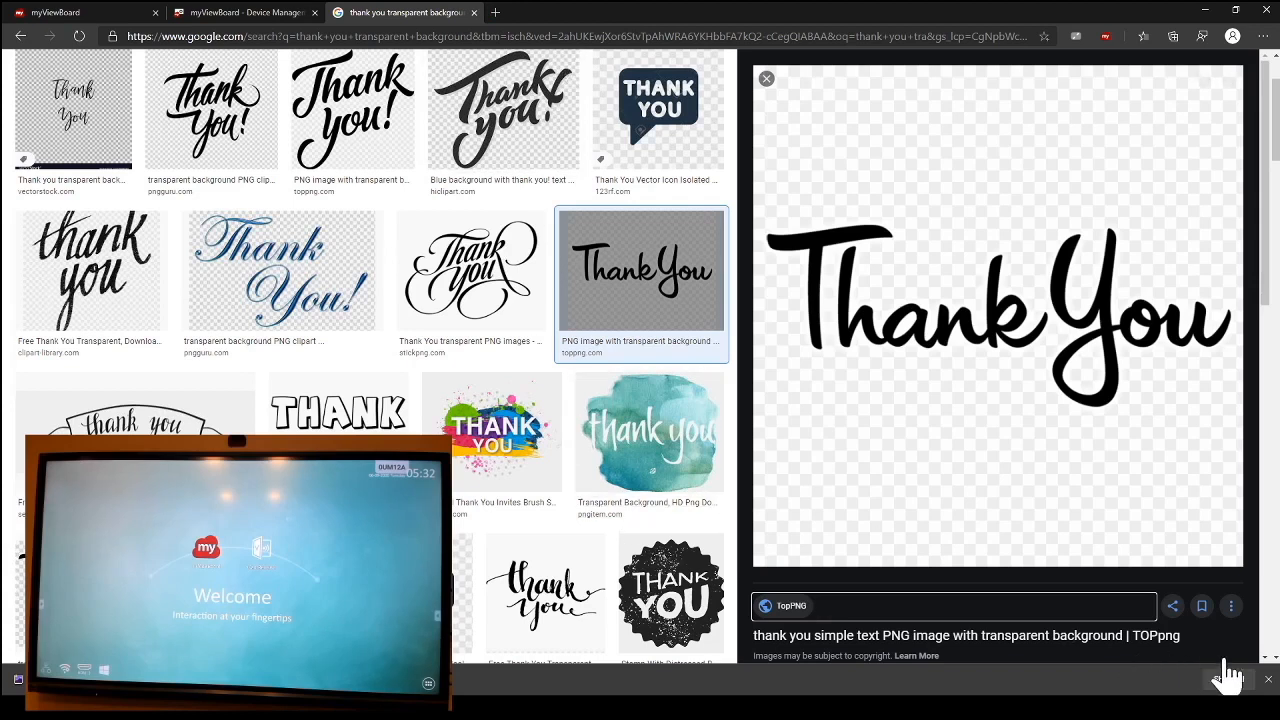
Step: Broadcast the downloaded thank you calligraphy PNG as multimedia to the selected asdf display in Device Management
left_click(1268, 679)
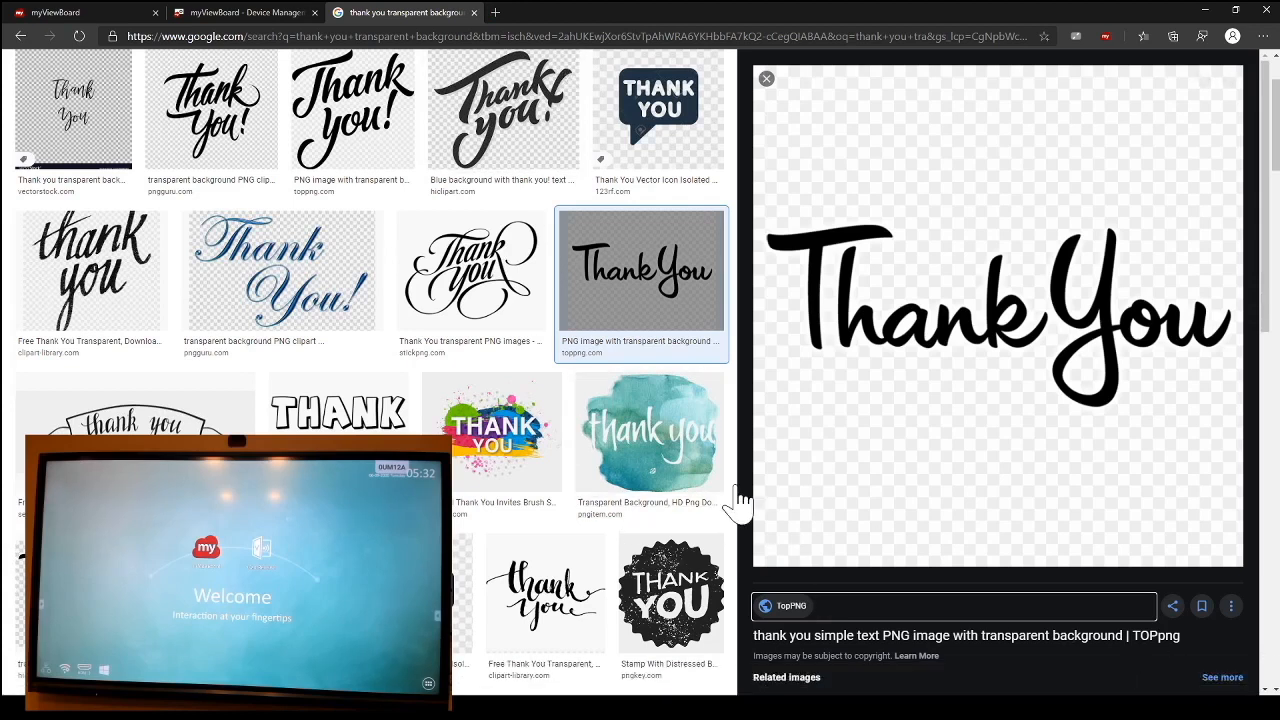
left_click(183, 20)
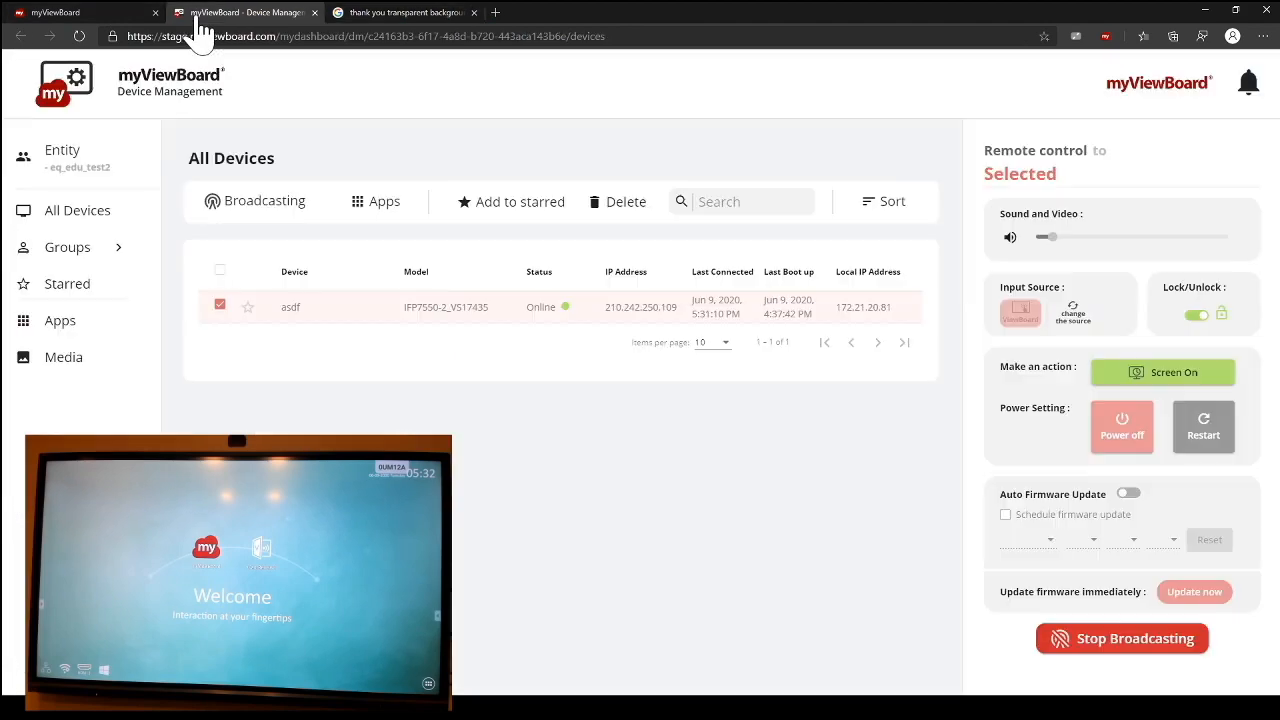
left_click(273, 212)
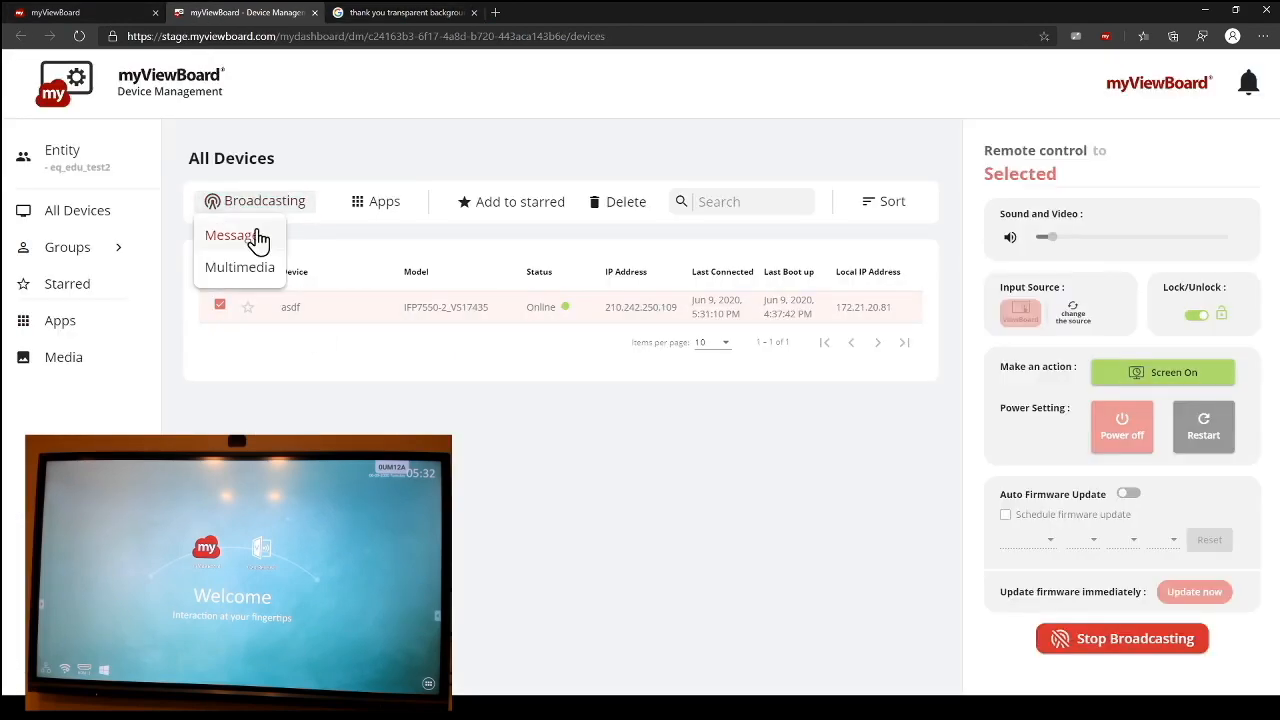
left_click(252, 270)
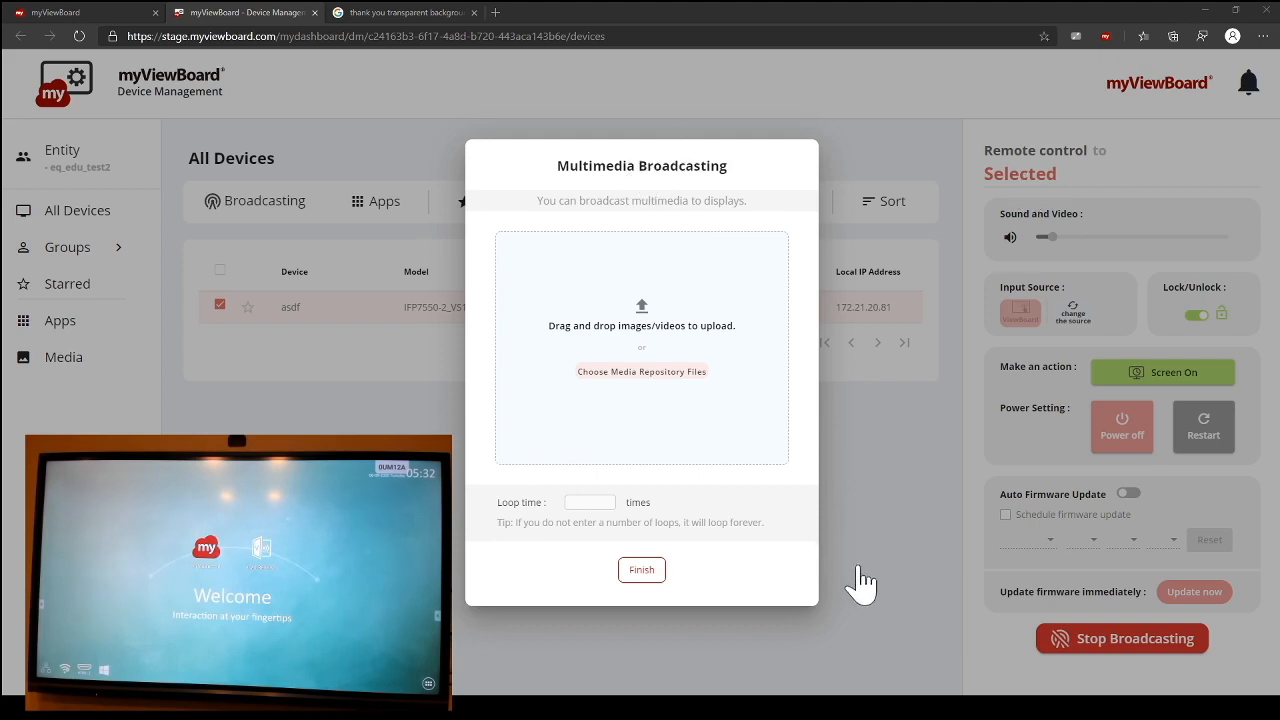
left_click_drag(658, 405, 658, 405)
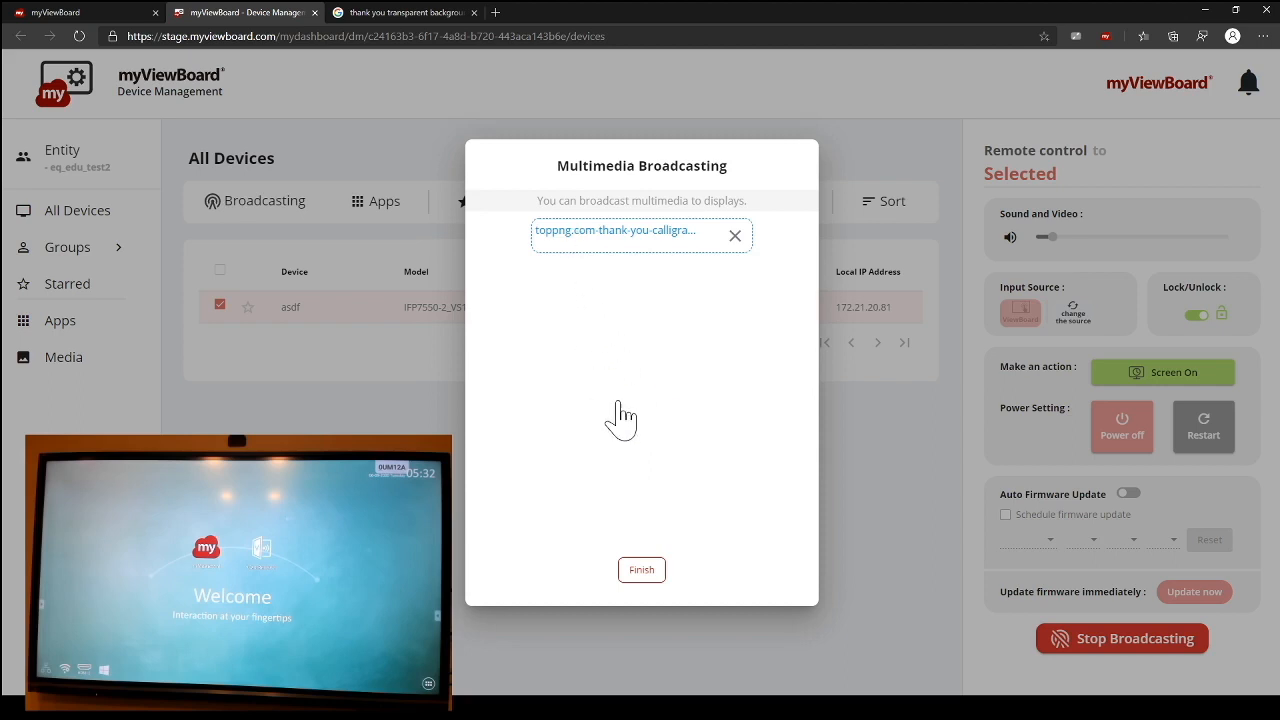
left_click(654, 574)
left_click(655, 573)
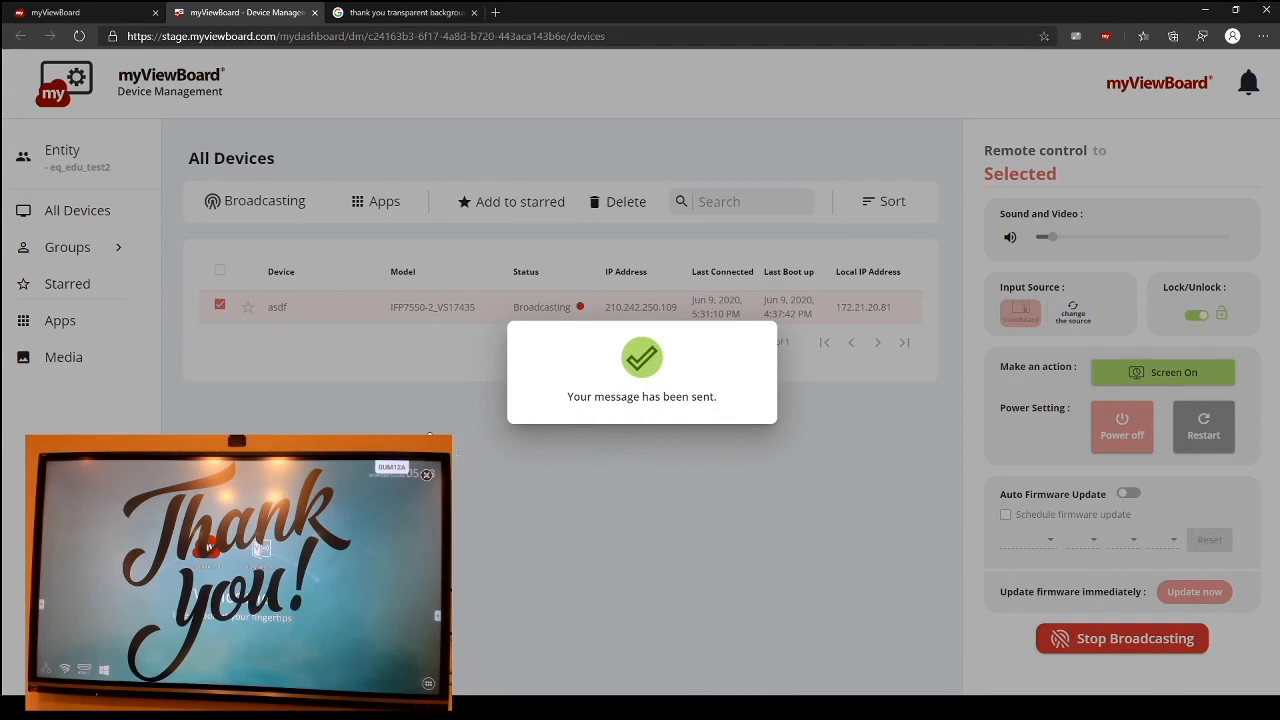
left_click(398, 405)
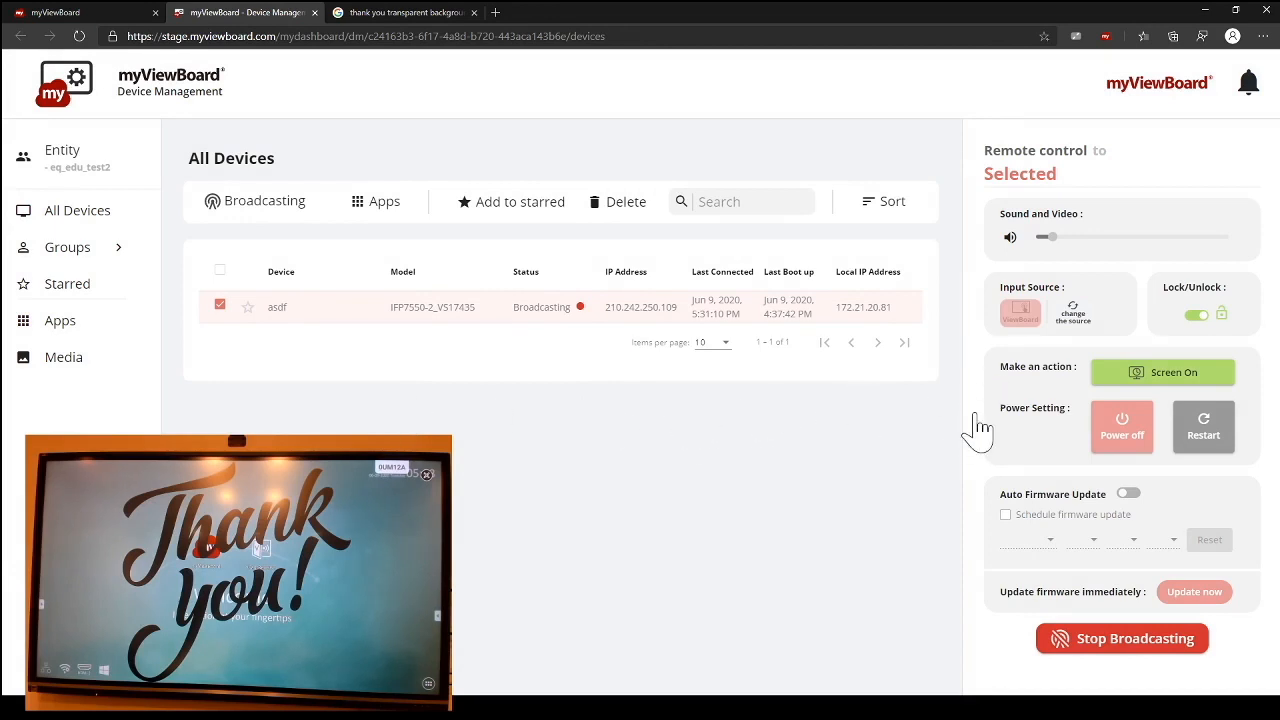
Step: Broadcast an Emergency message reading "This is an emergency broadcast" to the selected display
left_click(274, 212)
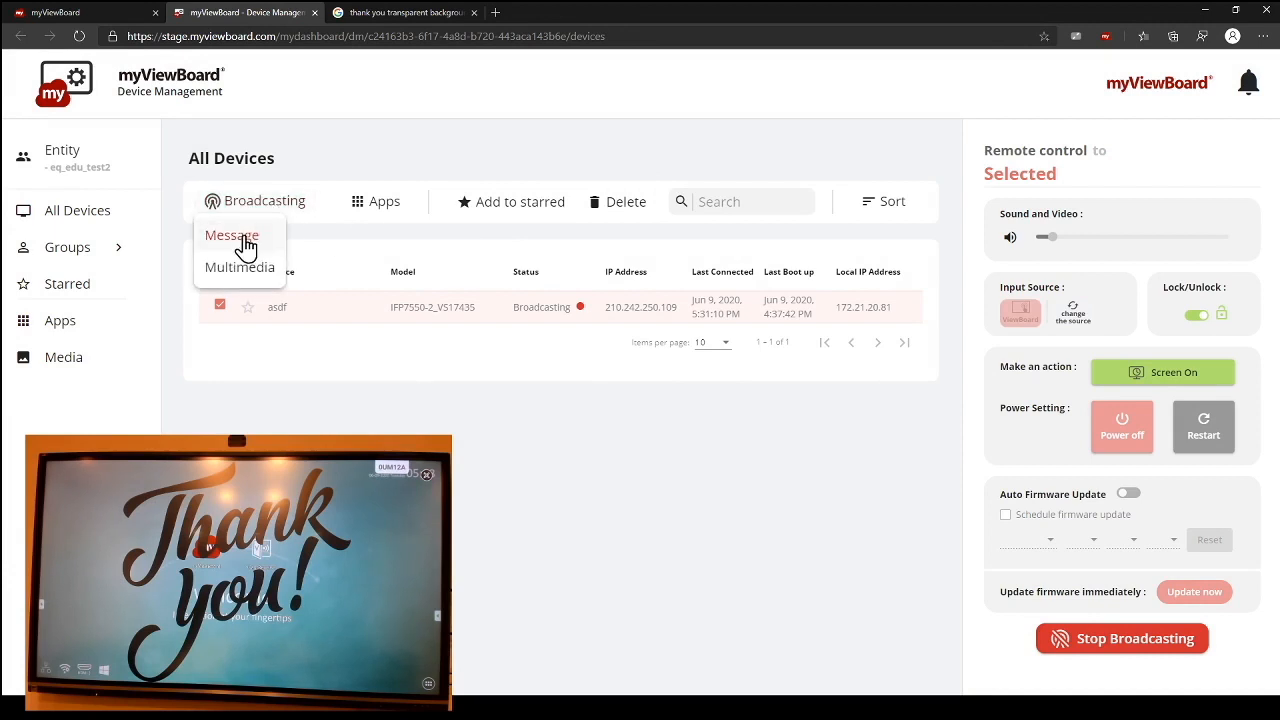
left_click(246, 240)
left_click(541, 316)
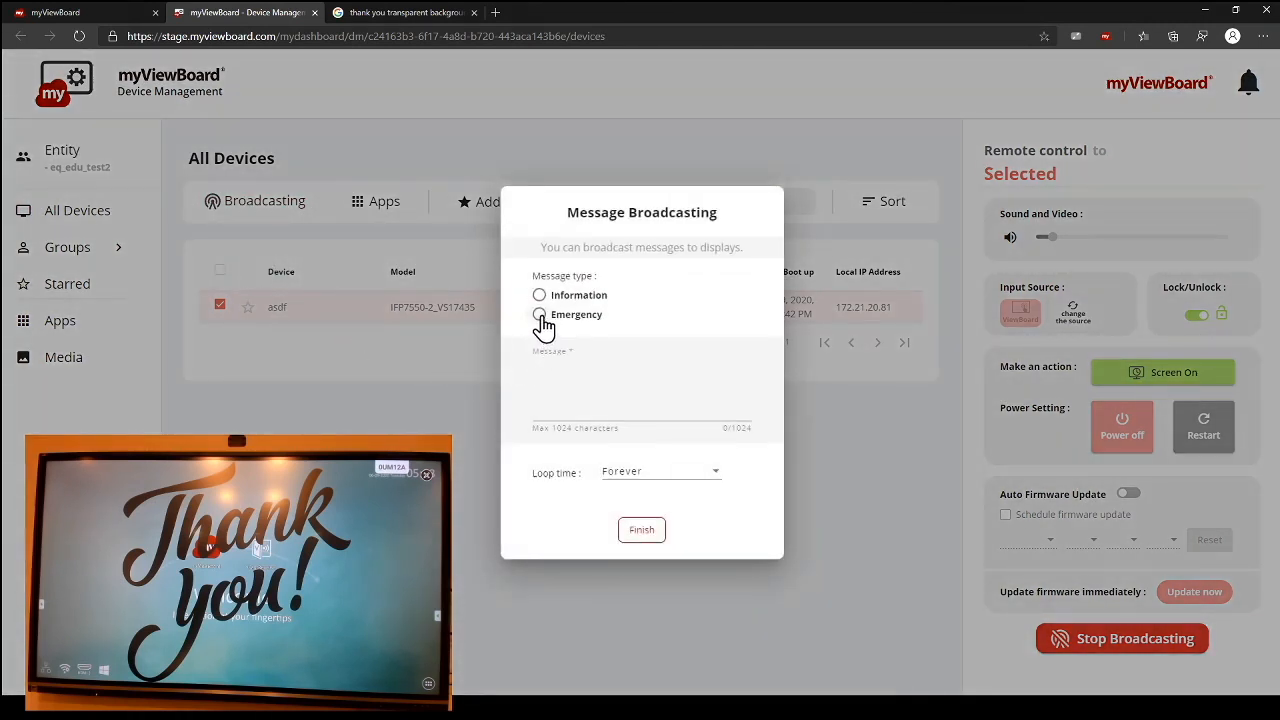
left_click(585, 411)
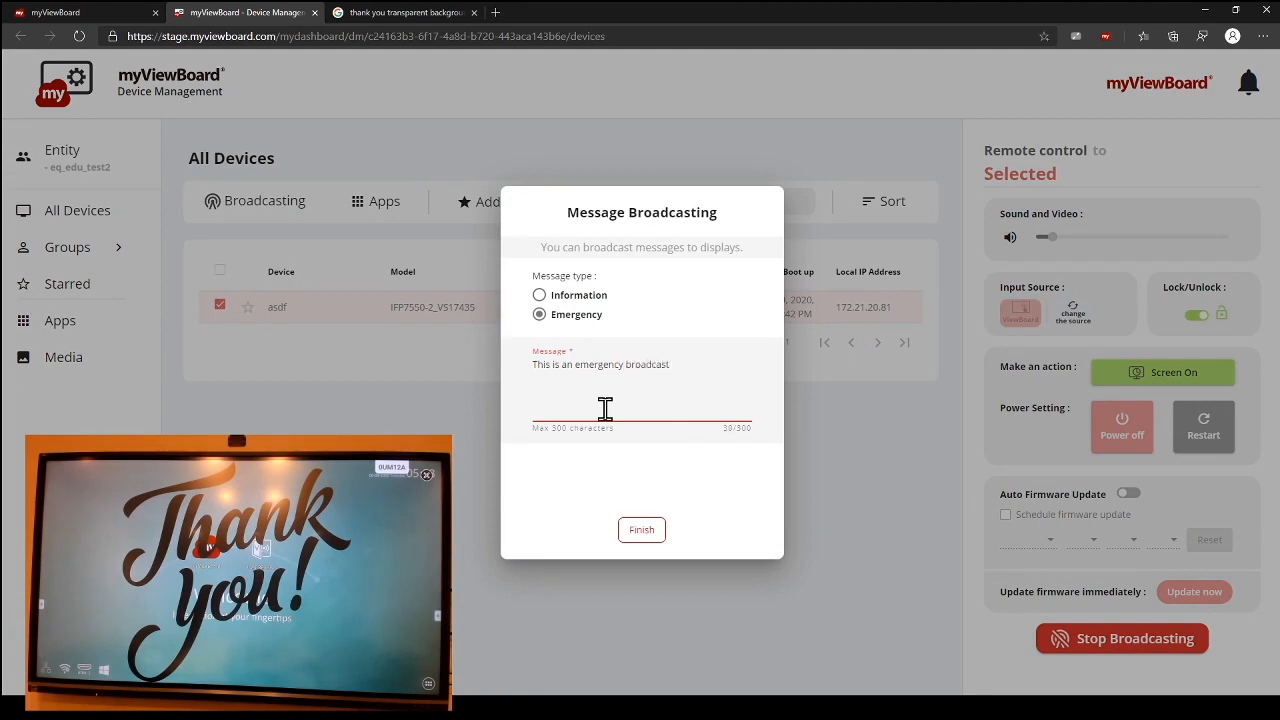
left_click(647, 537)
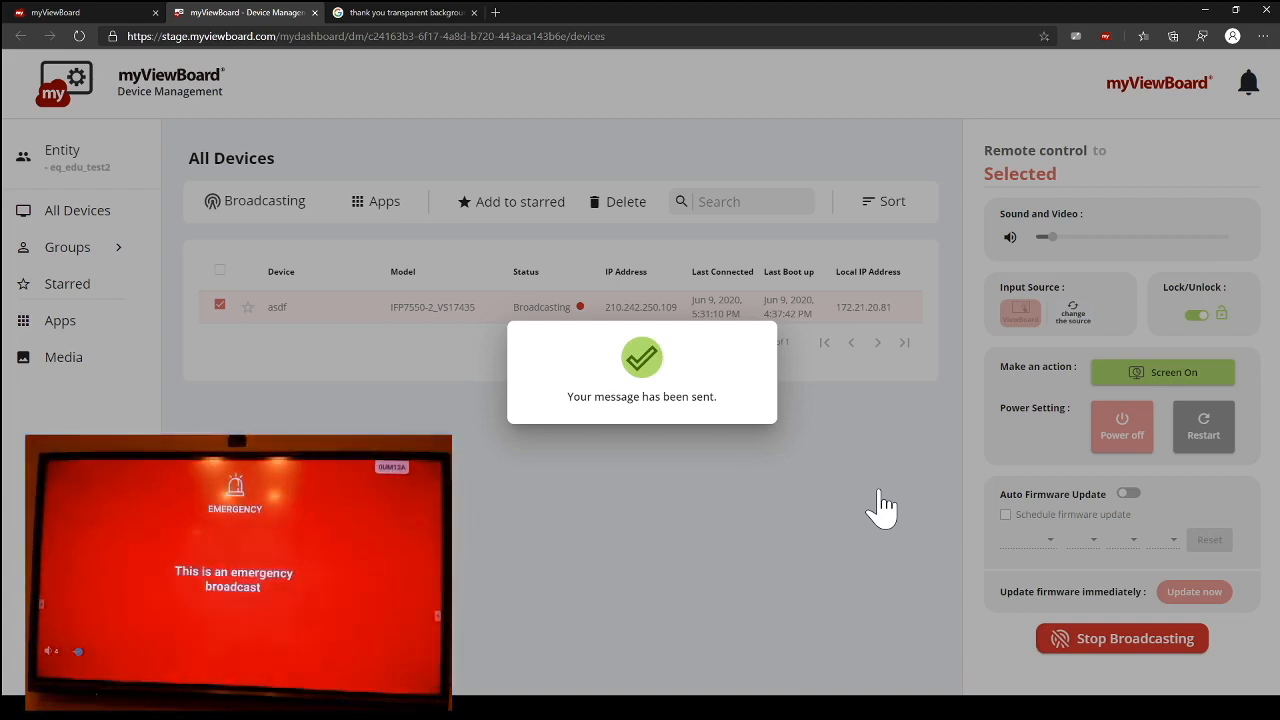
left_click(826, 560)
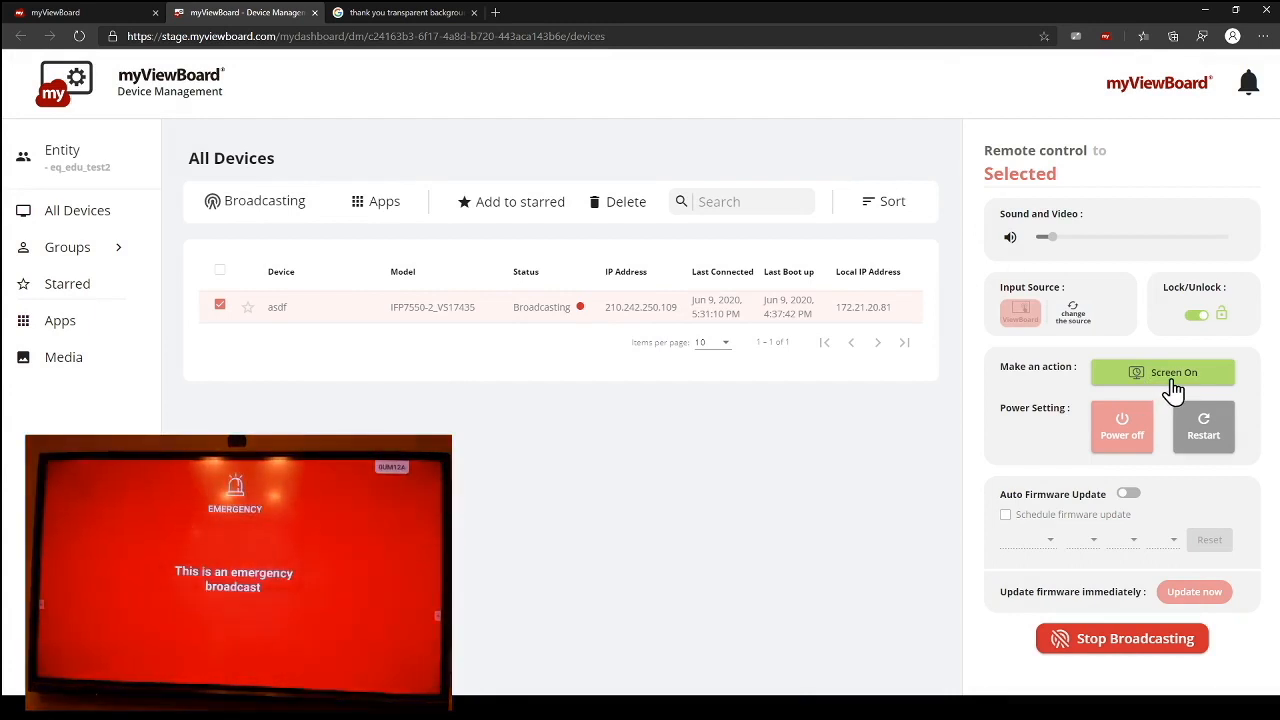
Step: Switch the selected display's screen off and back on, and restart the device
left_click(1173, 390)
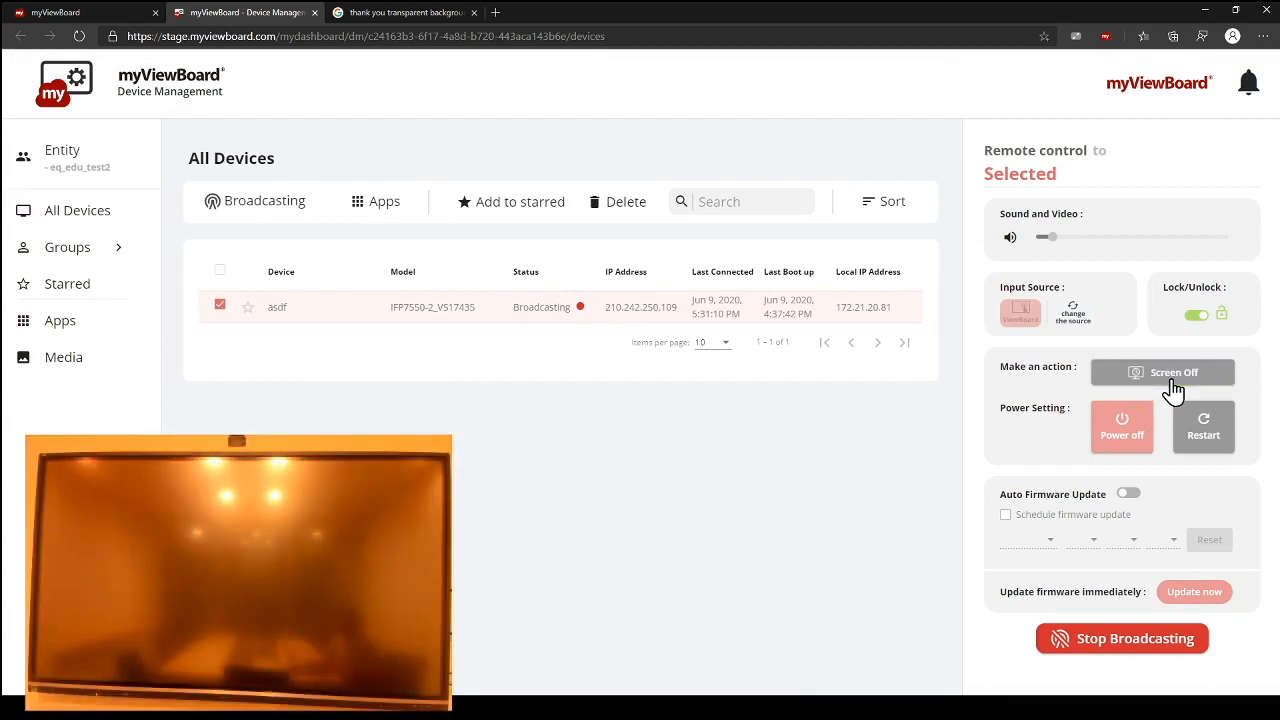
left_click(1173, 390)
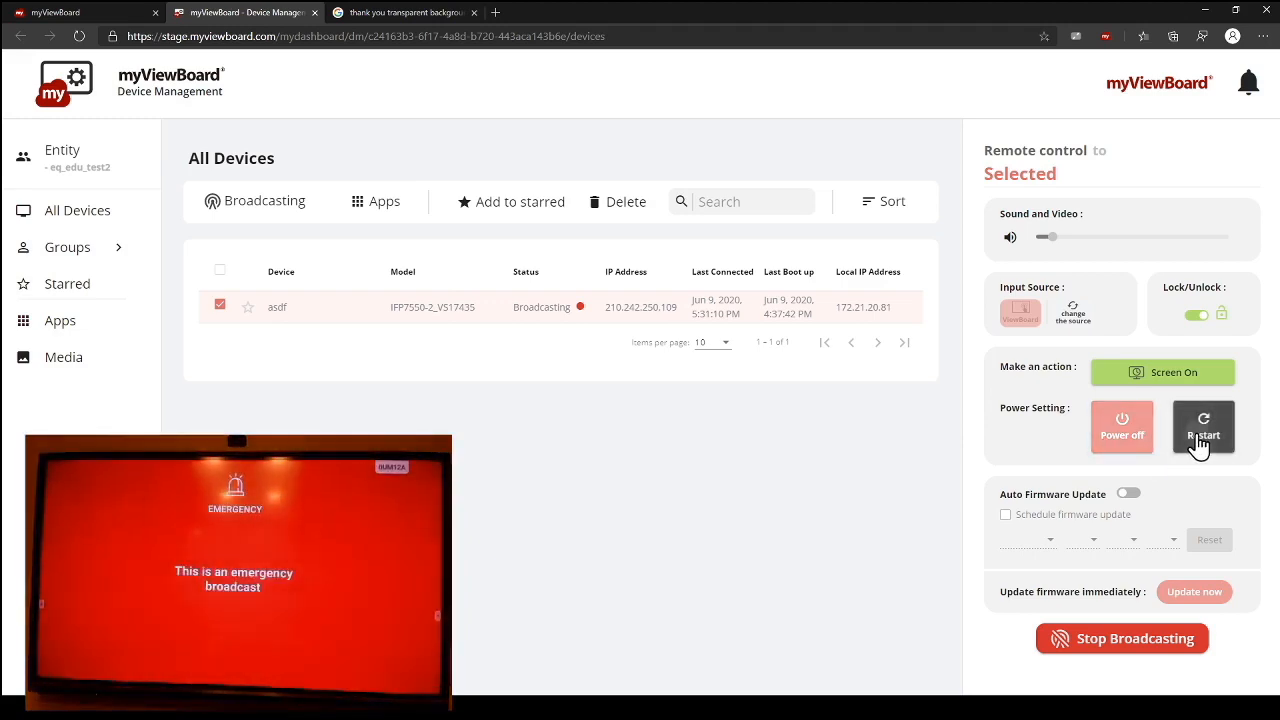
left_click(1199, 447)
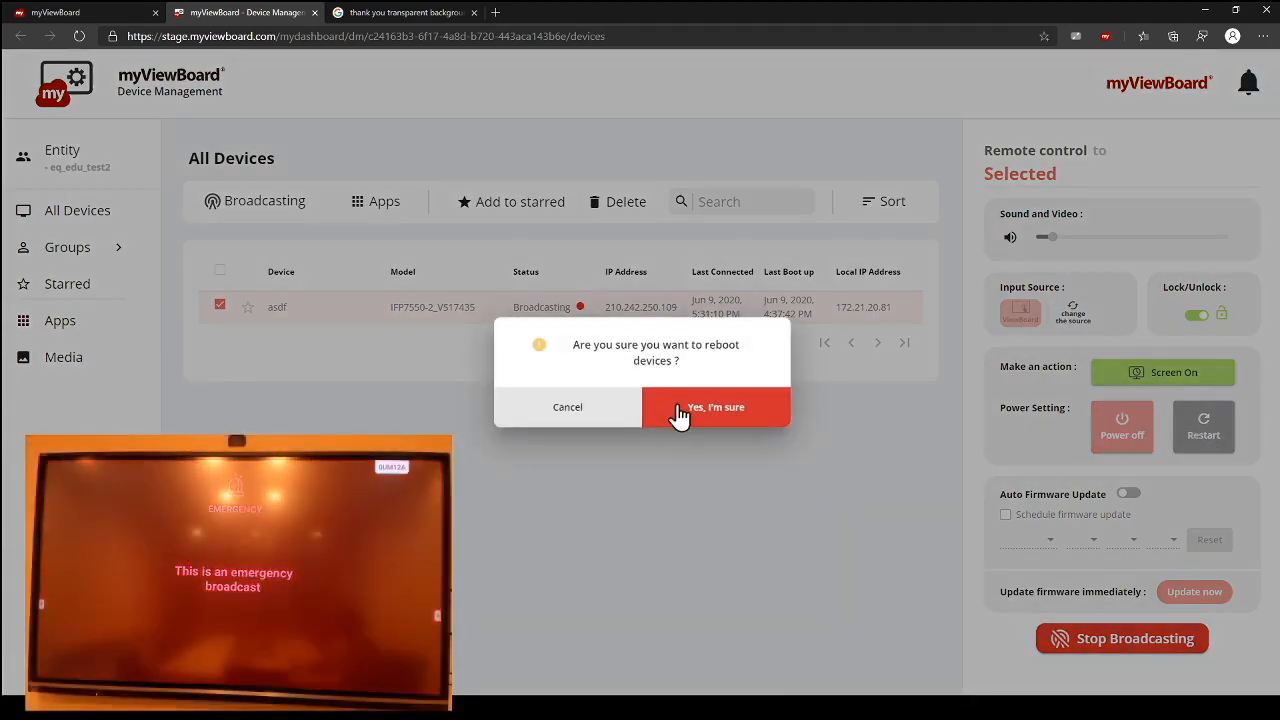
left_click(706, 428)
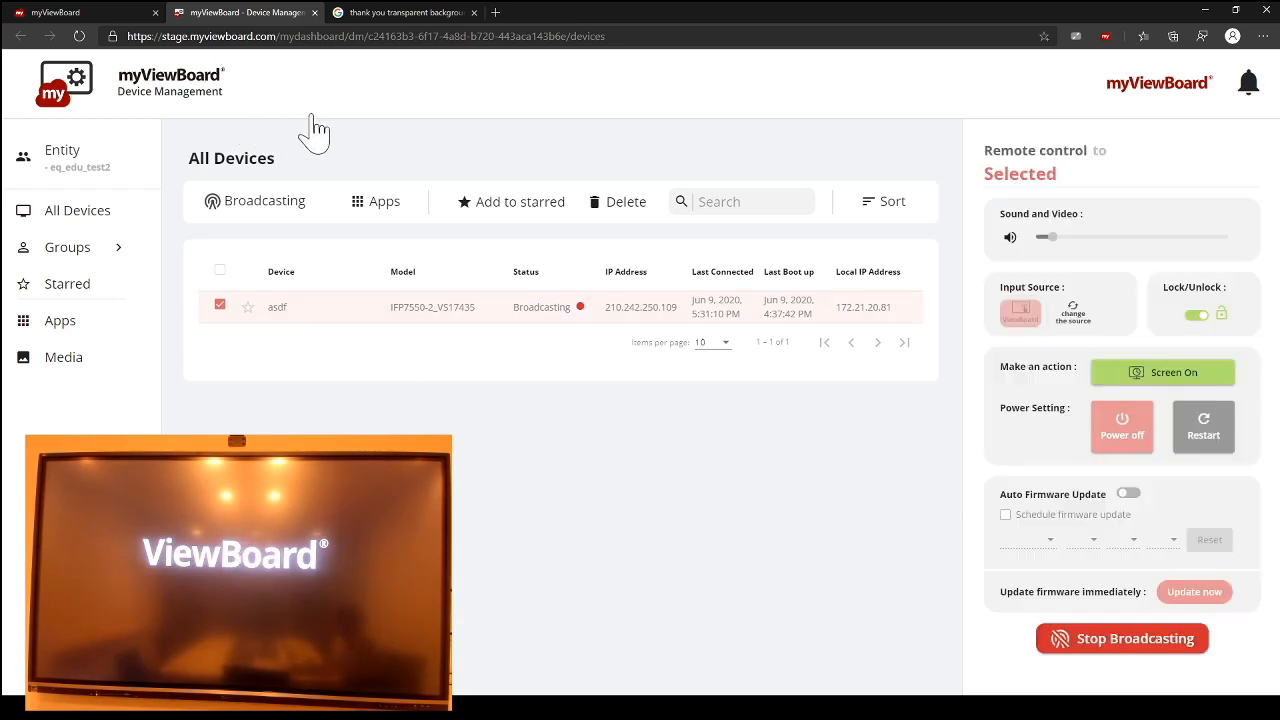
Step: Reload the All Devices page and reselect the asdf display for remote control
left_click(220, 308)
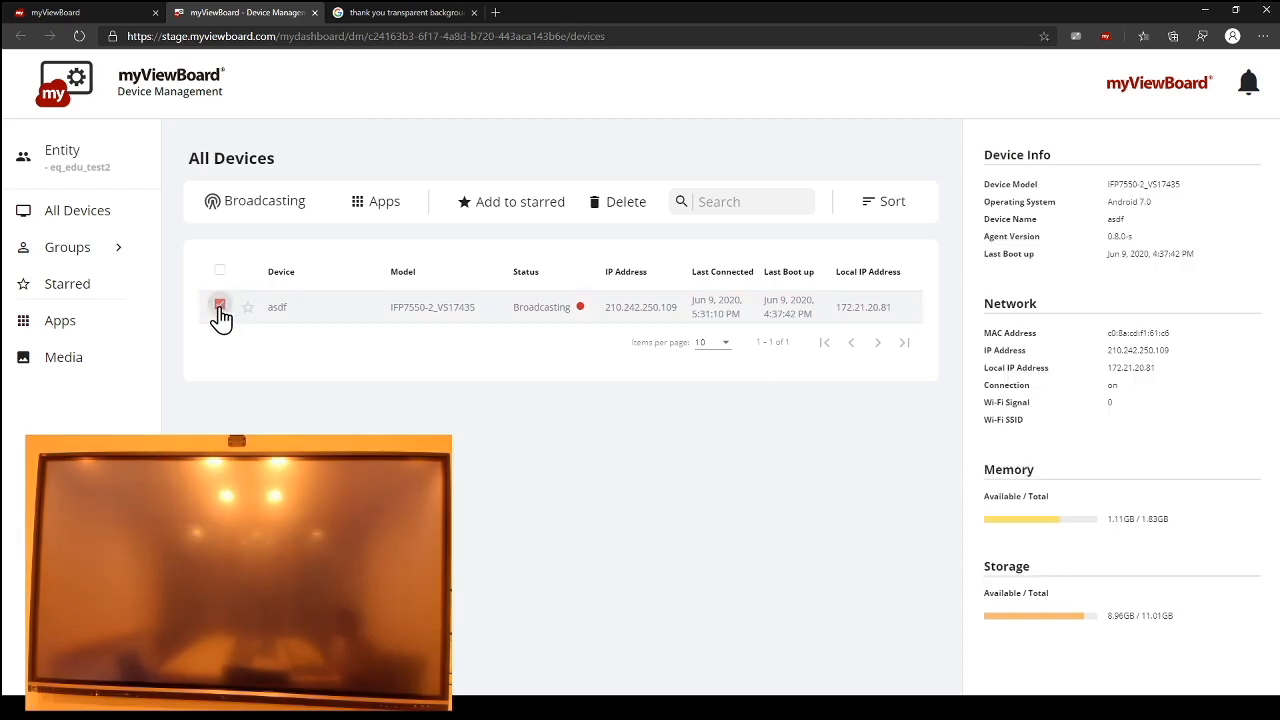
left_click(220, 307)
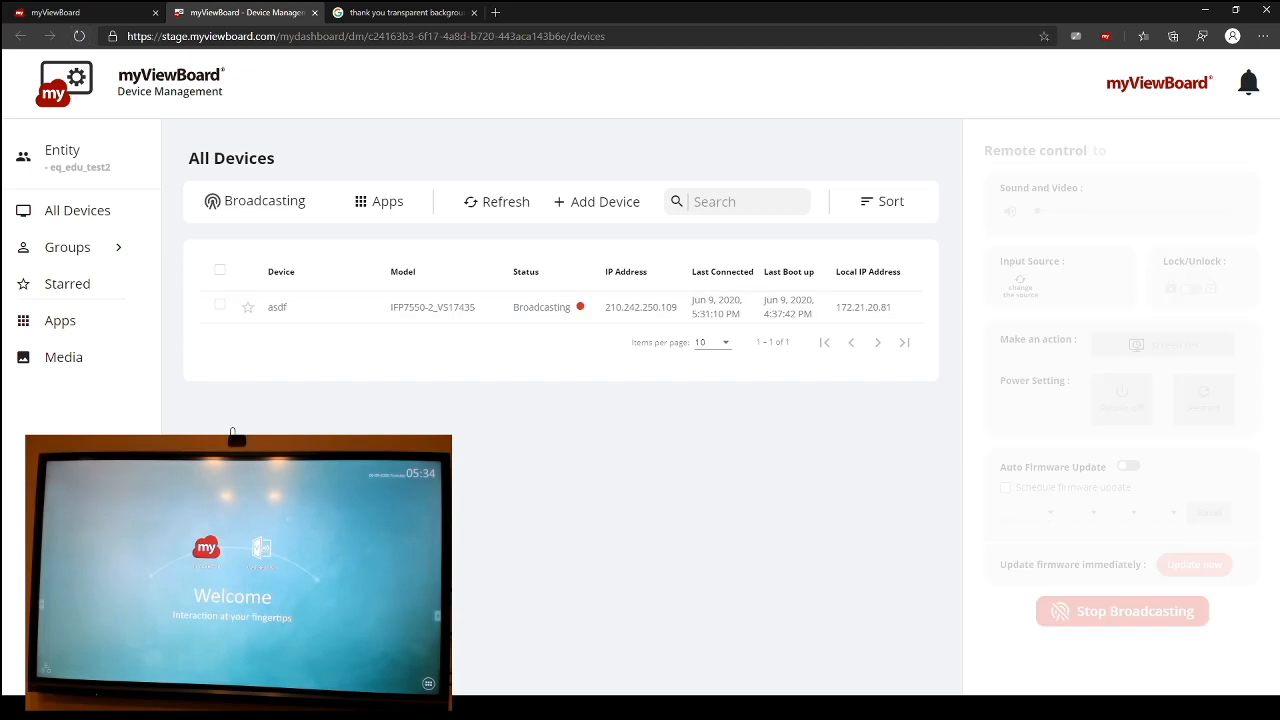
left_click(83, 44)
left_click(226, 310)
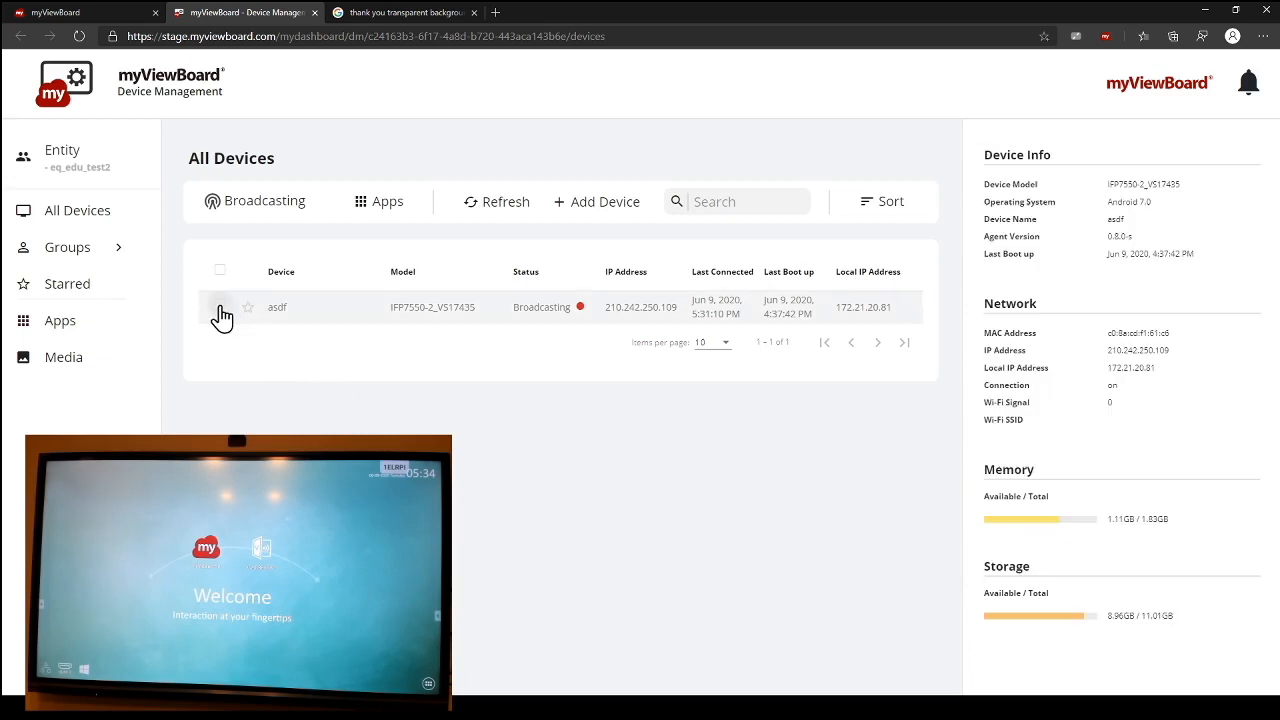
left_click(220, 307)
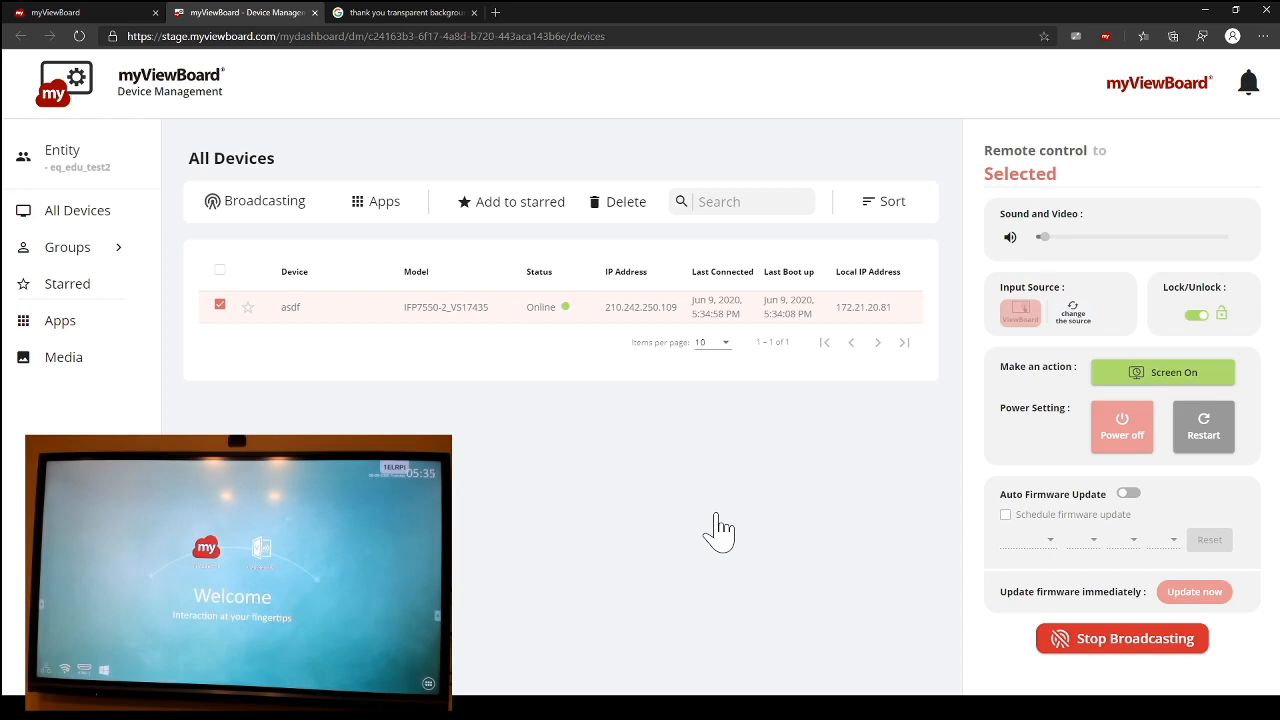
Step: Try out automatic firmware updates with the scheduling option on the selected display and switch both off again
left_click(1130, 494)
left_click(1006, 515)
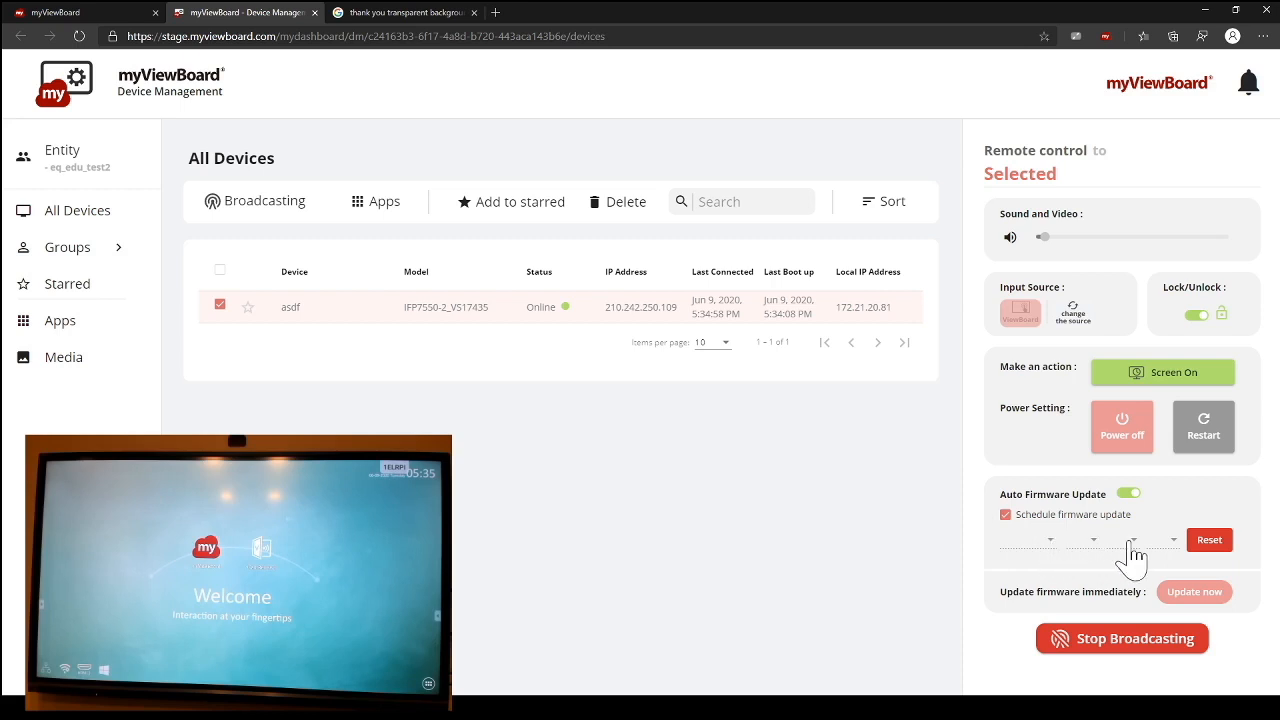
left_click(1006, 516)
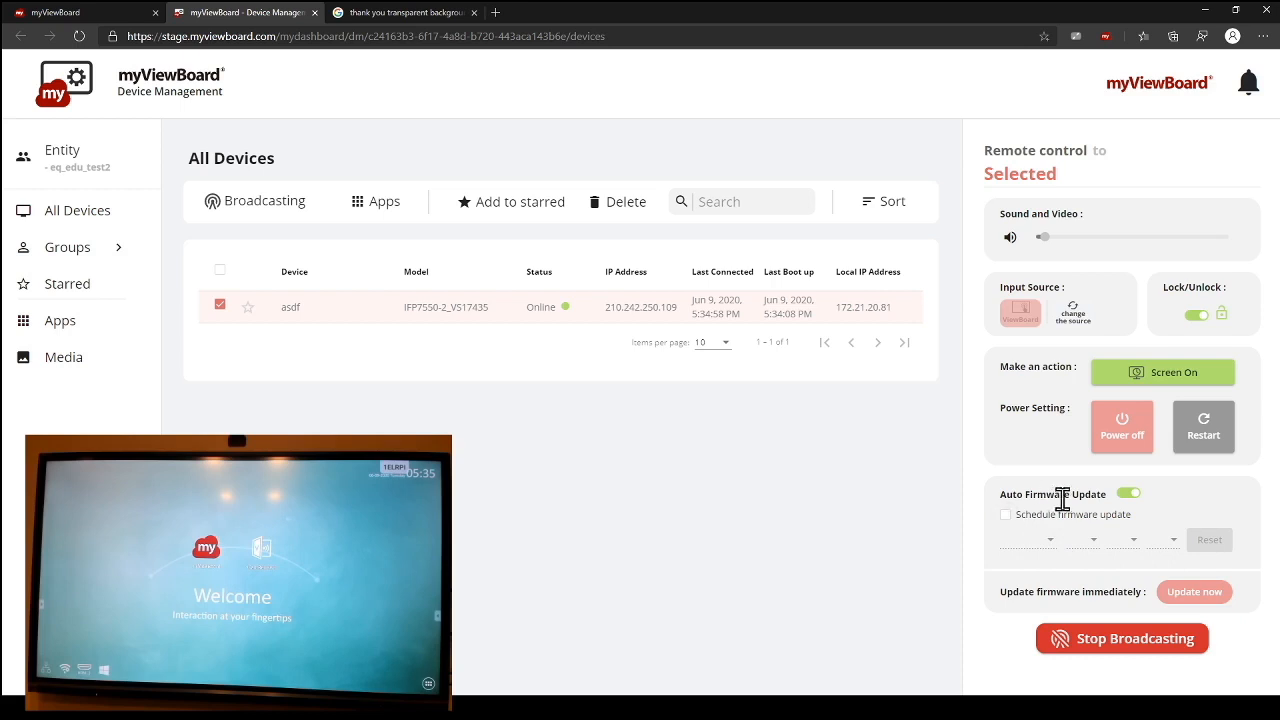
left_click(1127, 494)
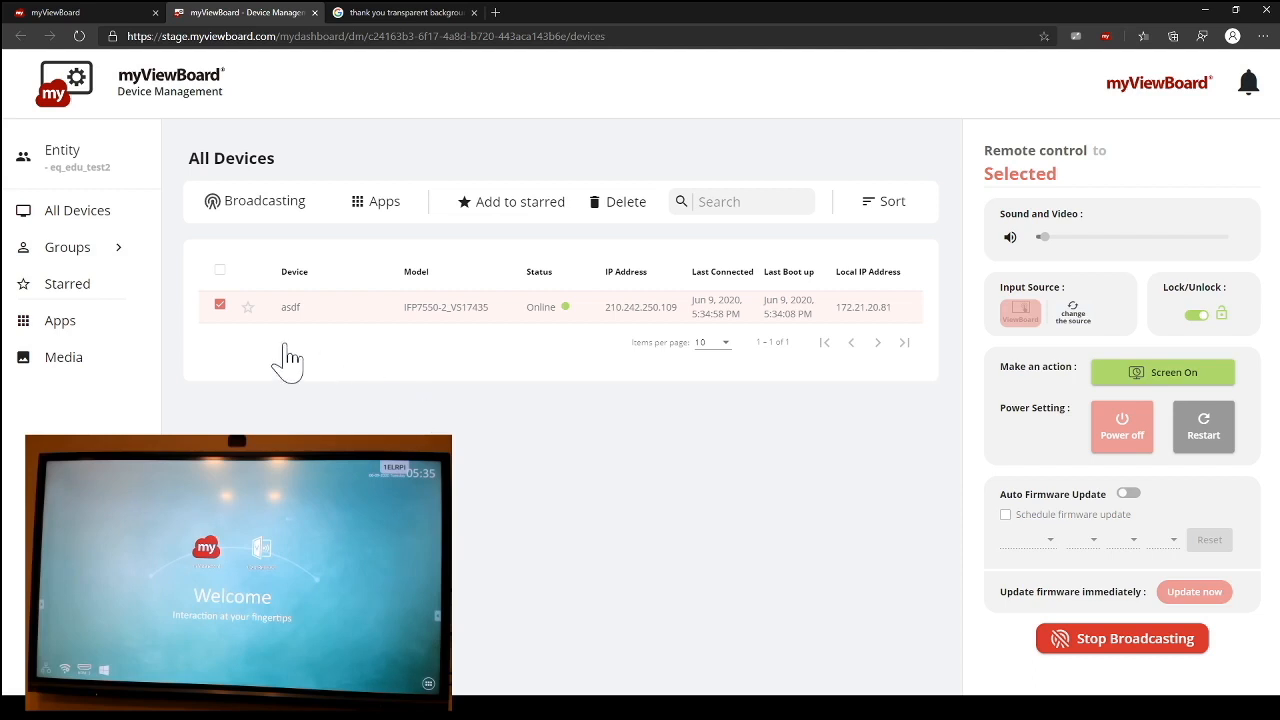
left_click(220, 306)
left_click(220, 306)
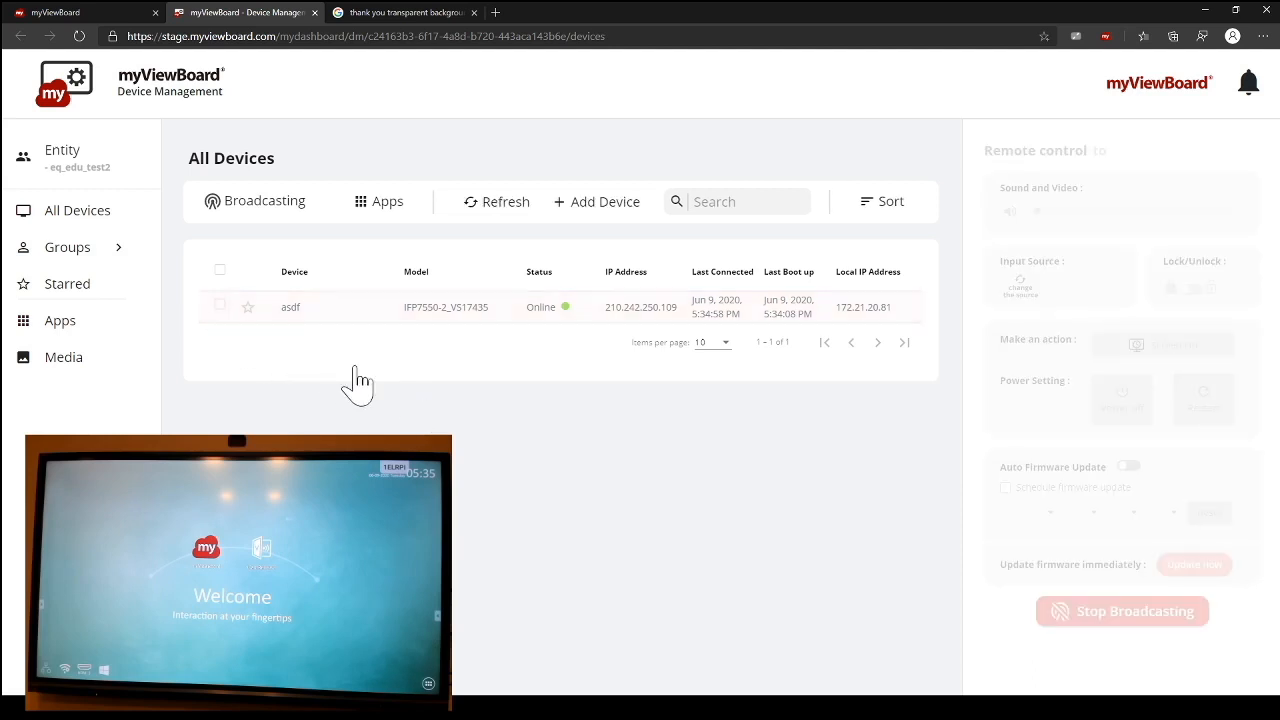
left_click(219, 307)
left_click(220, 307)
left_click(366, 205)
left_click(458, 440)
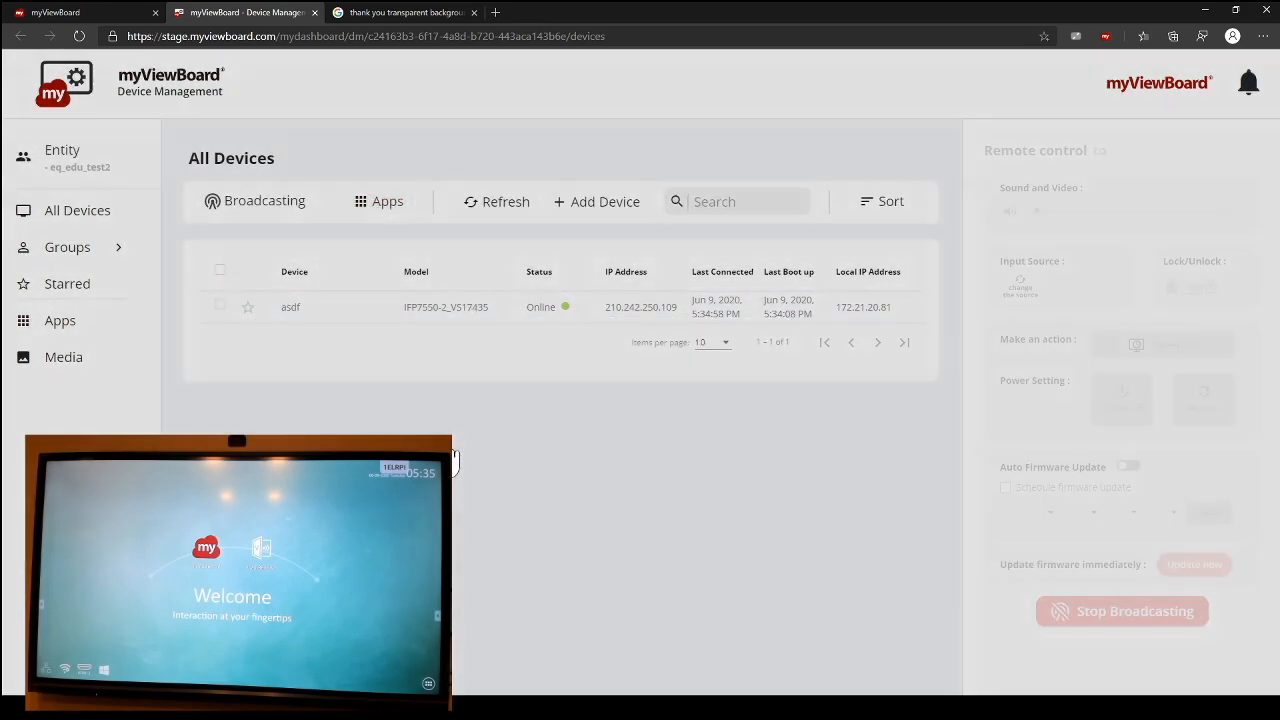
left_click(220, 306)
left_click(342, 296)
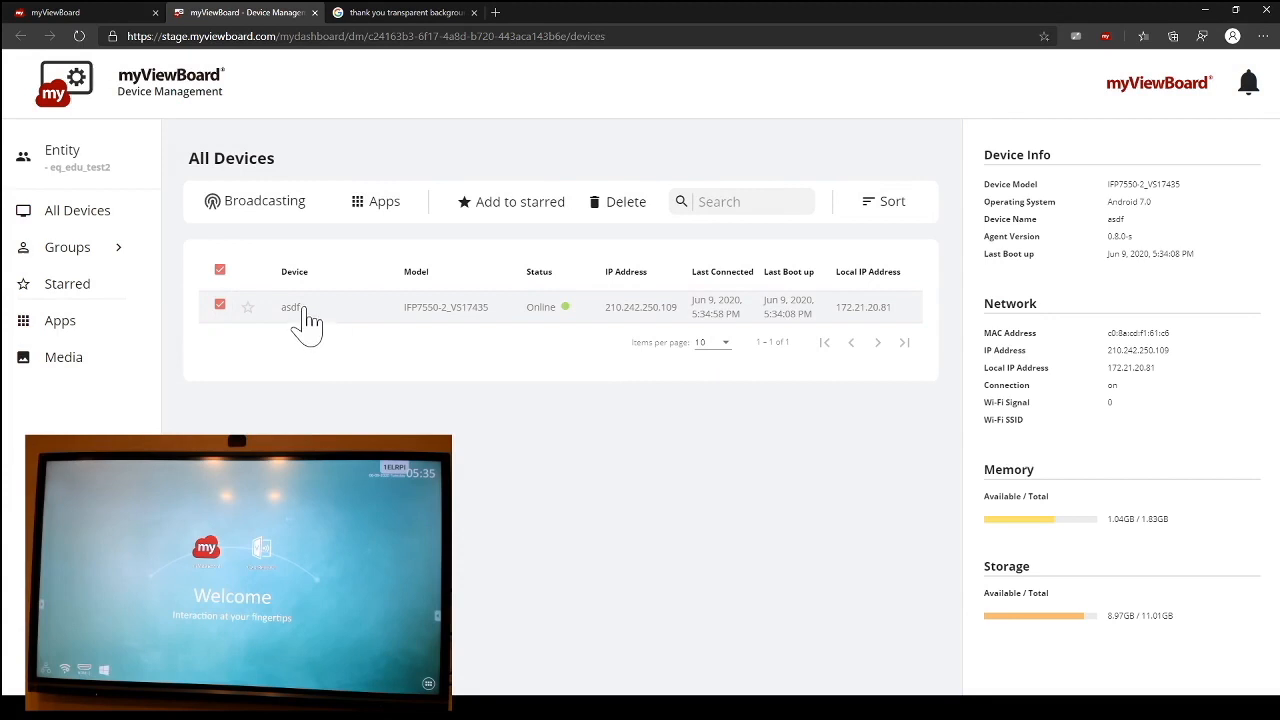
Step: Open the asdf device's details and rename the device to "Test Office"
left_click(306, 312)
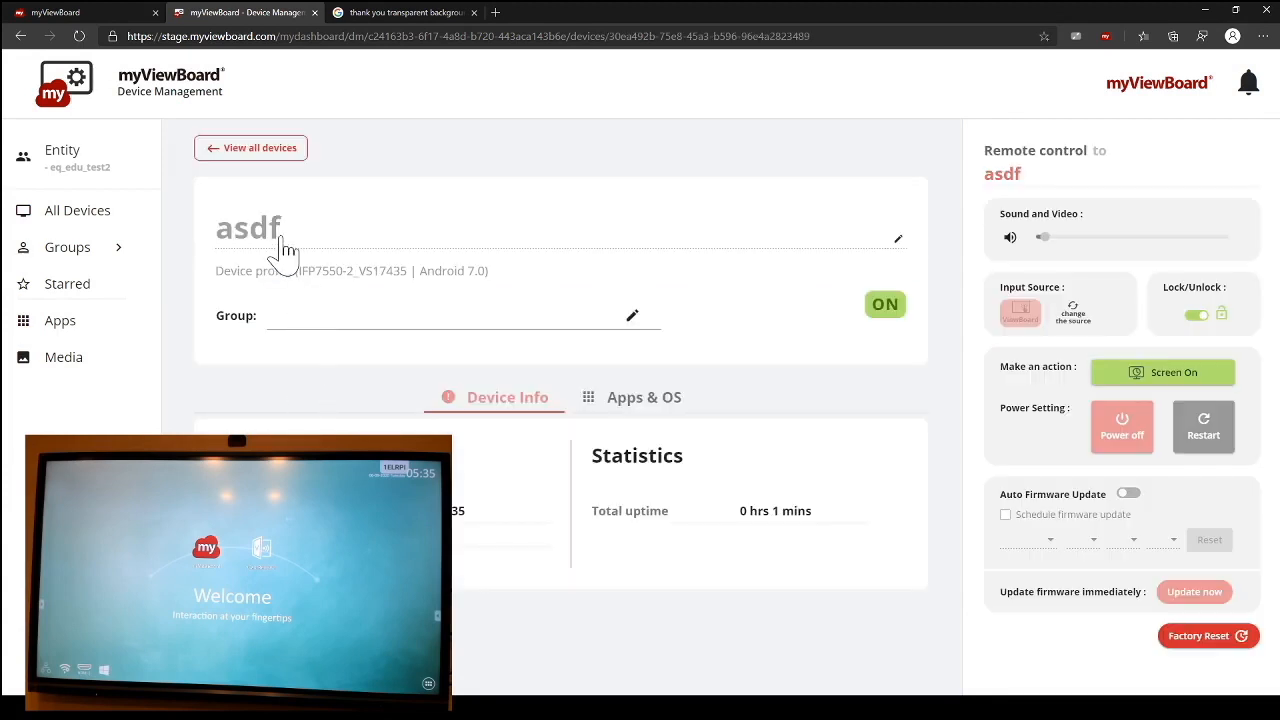
left_click(898, 242)
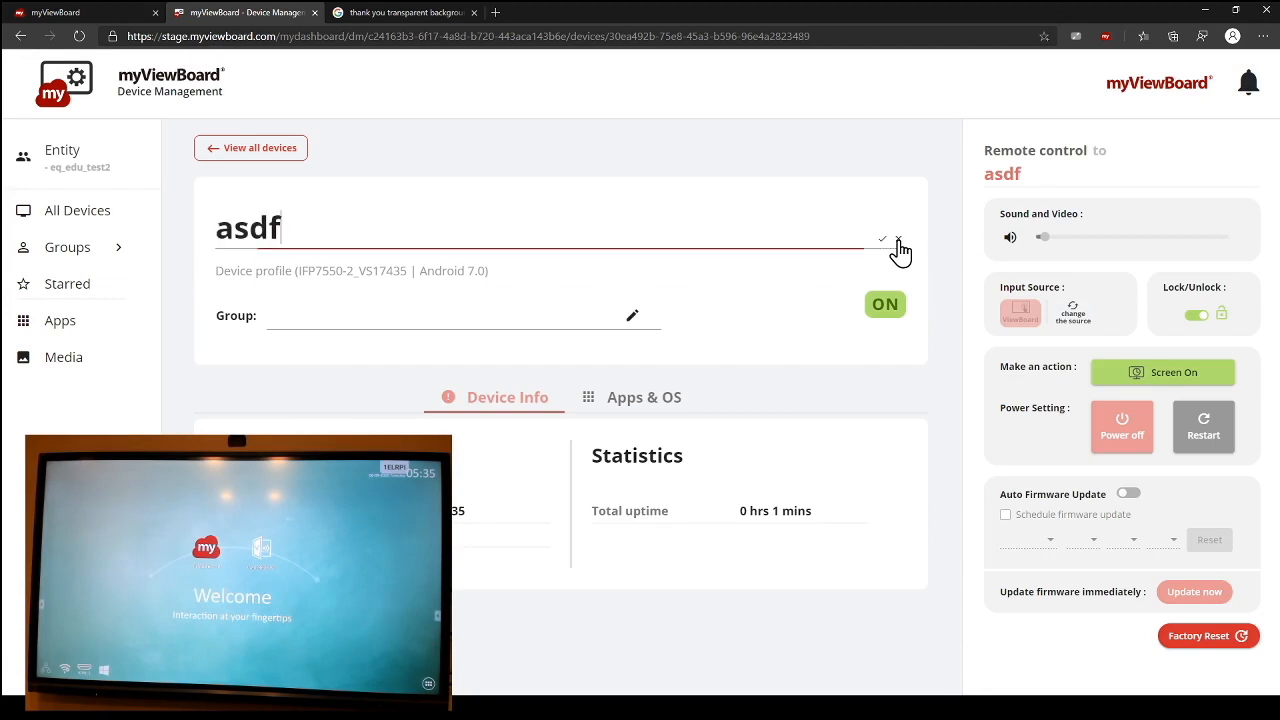
key("BackSpace")
key("BackSpace")
key("BackSpace")
key("BackSpace")
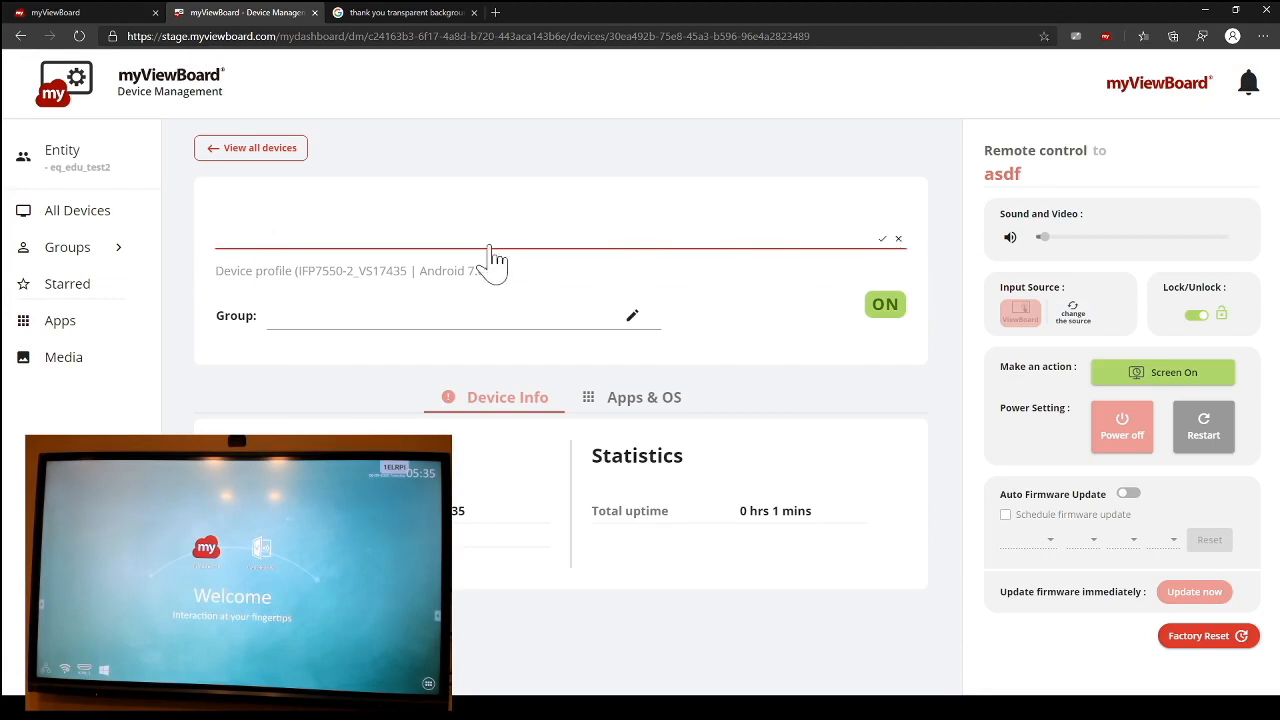
type("Test Office")
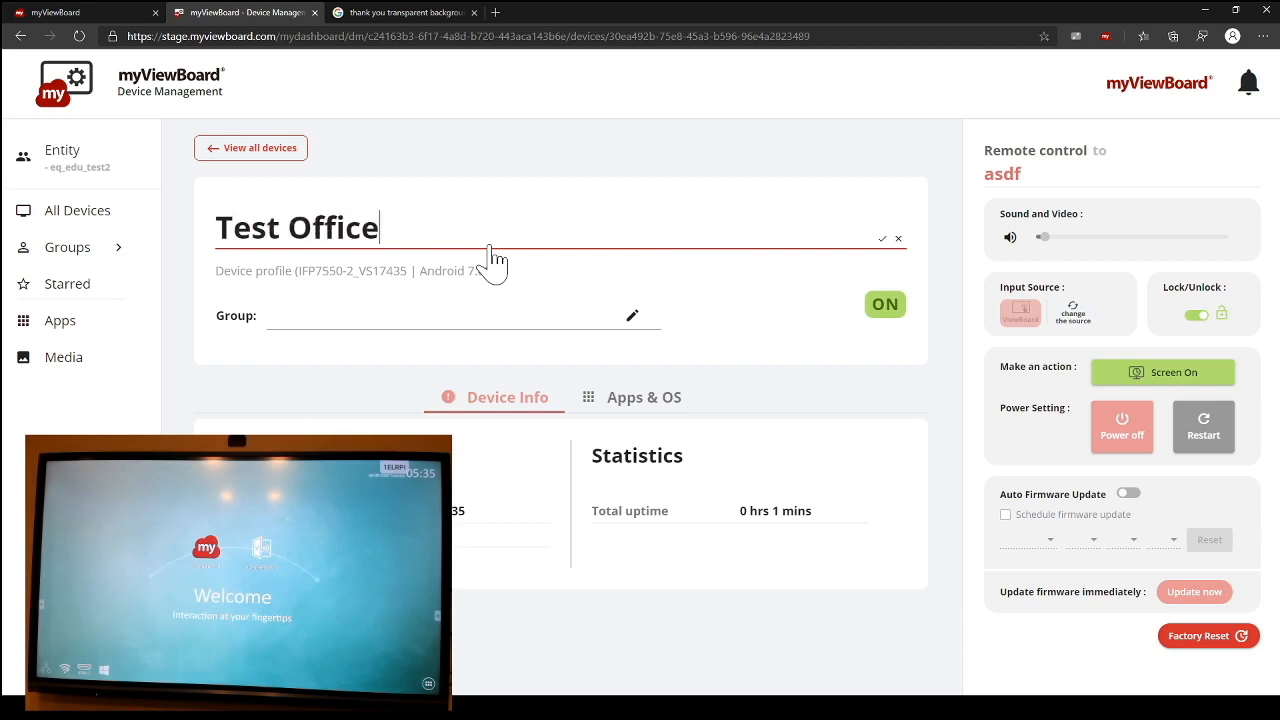
left_click(880, 240)
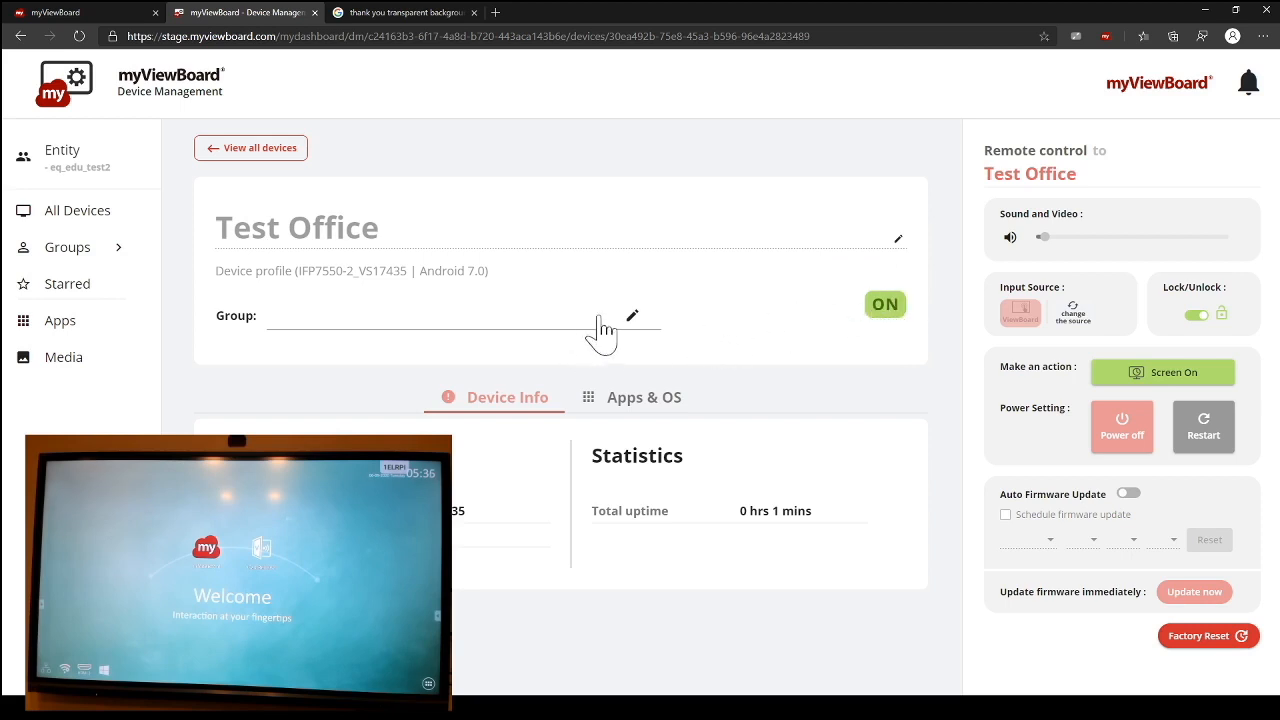
Step: Review the Test Office device's group assignment without changing it, and view its apps and operating system details
left_click(631, 318)
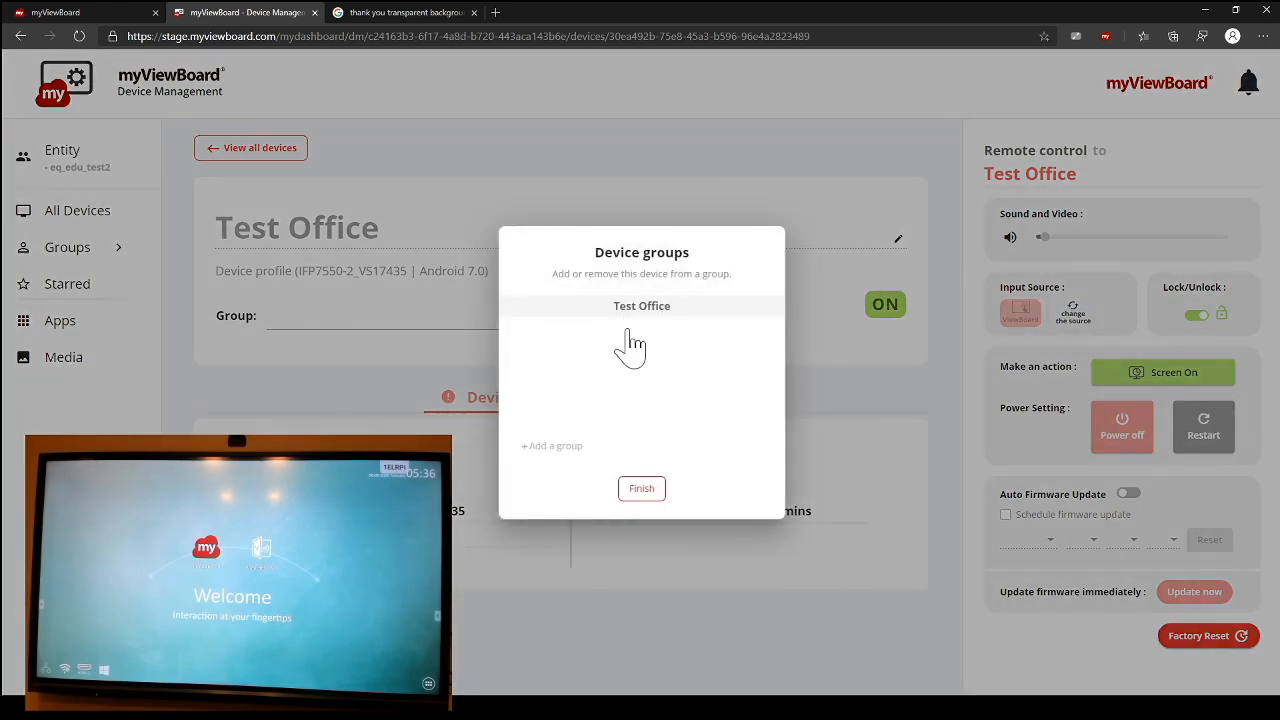
left_click(642, 489)
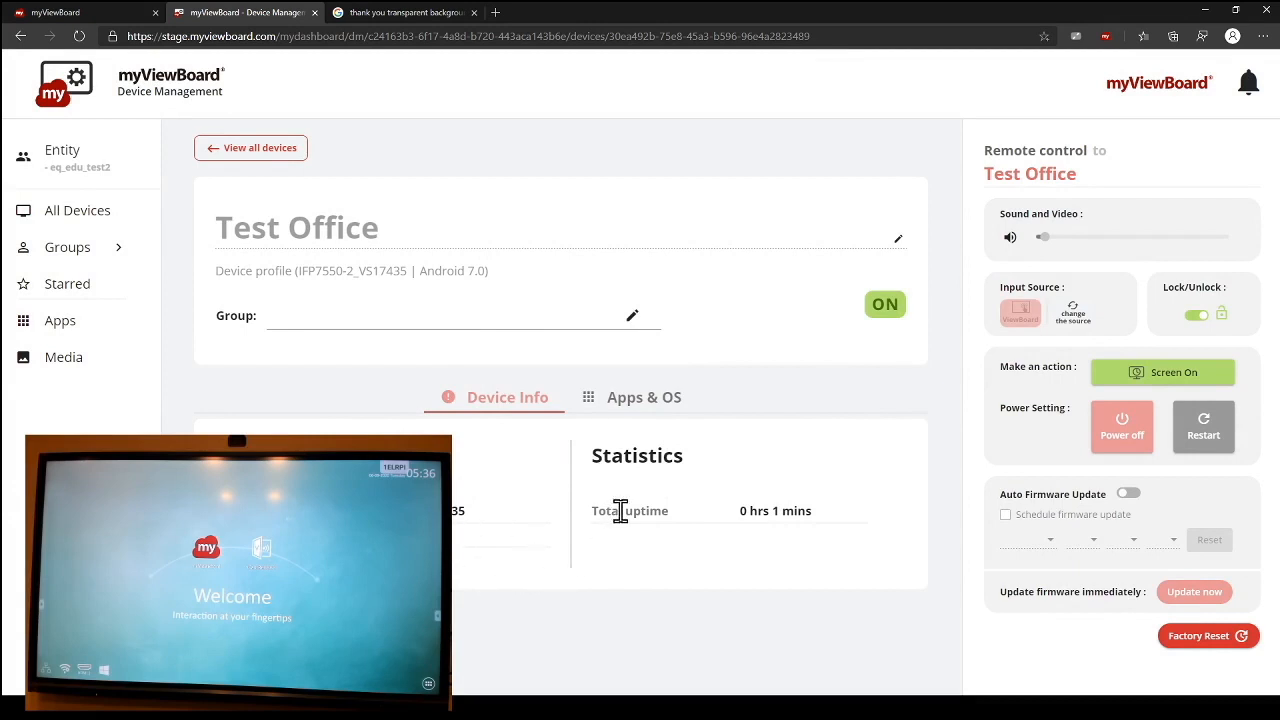
left_click(630, 405)
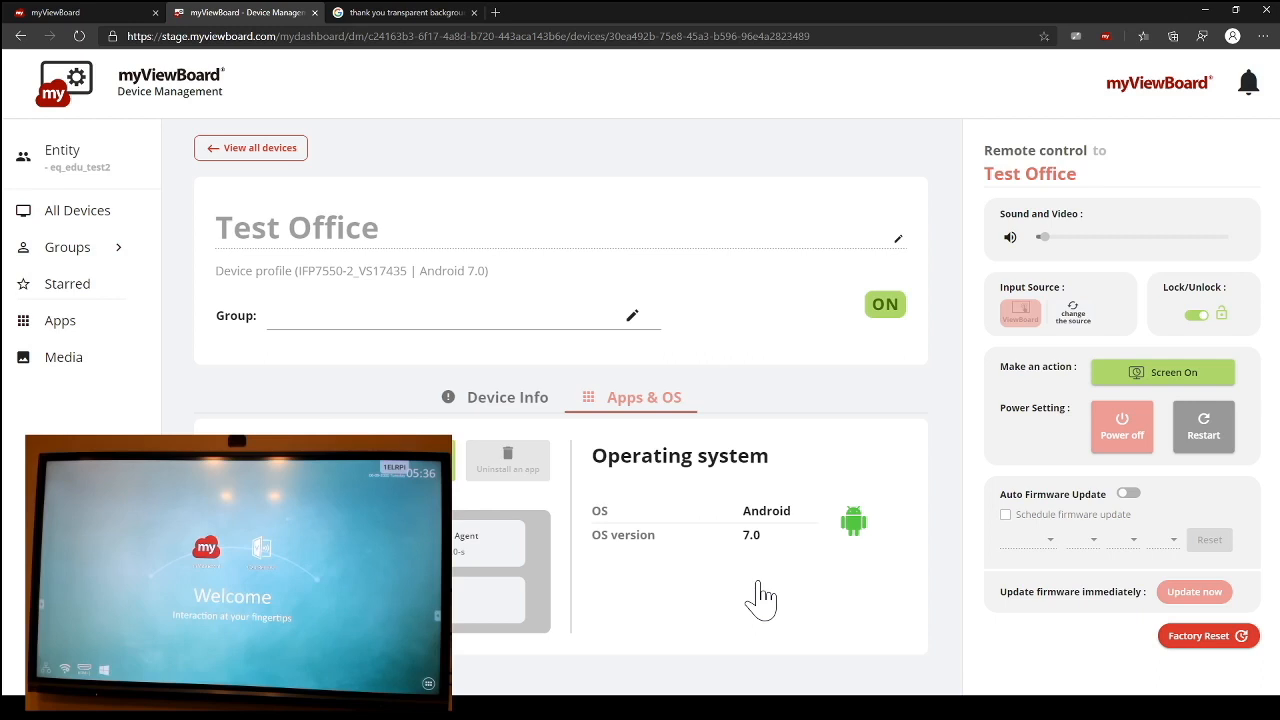
Step: Review the app installation options in the Test Office device's details and the app management options for it from the All Devices list
left_click(424, 464)
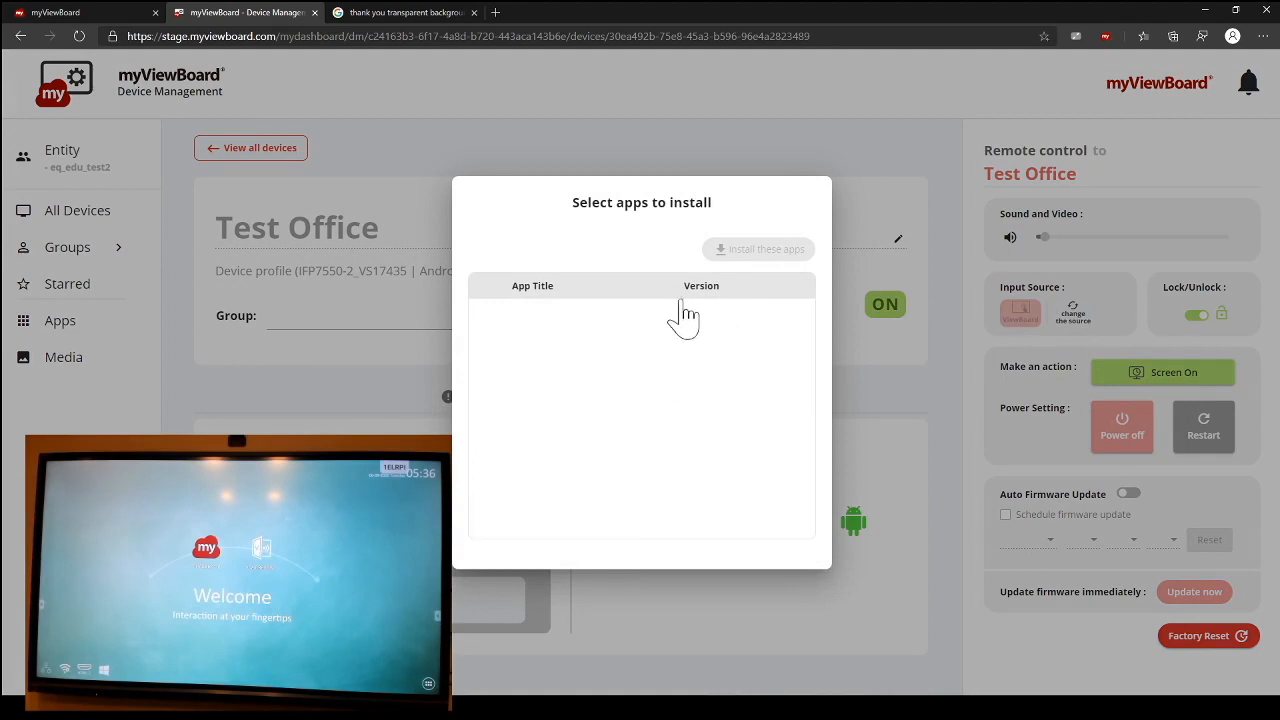
left_click(840, 625)
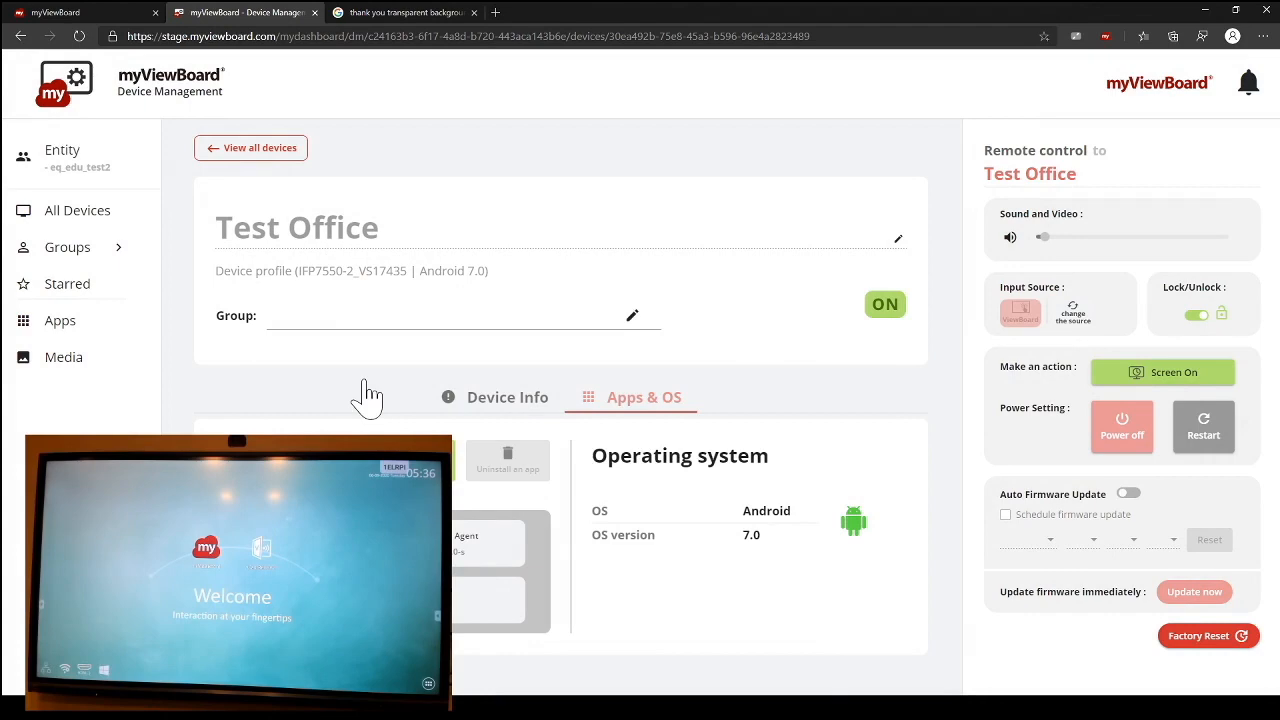
left_click(251, 156)
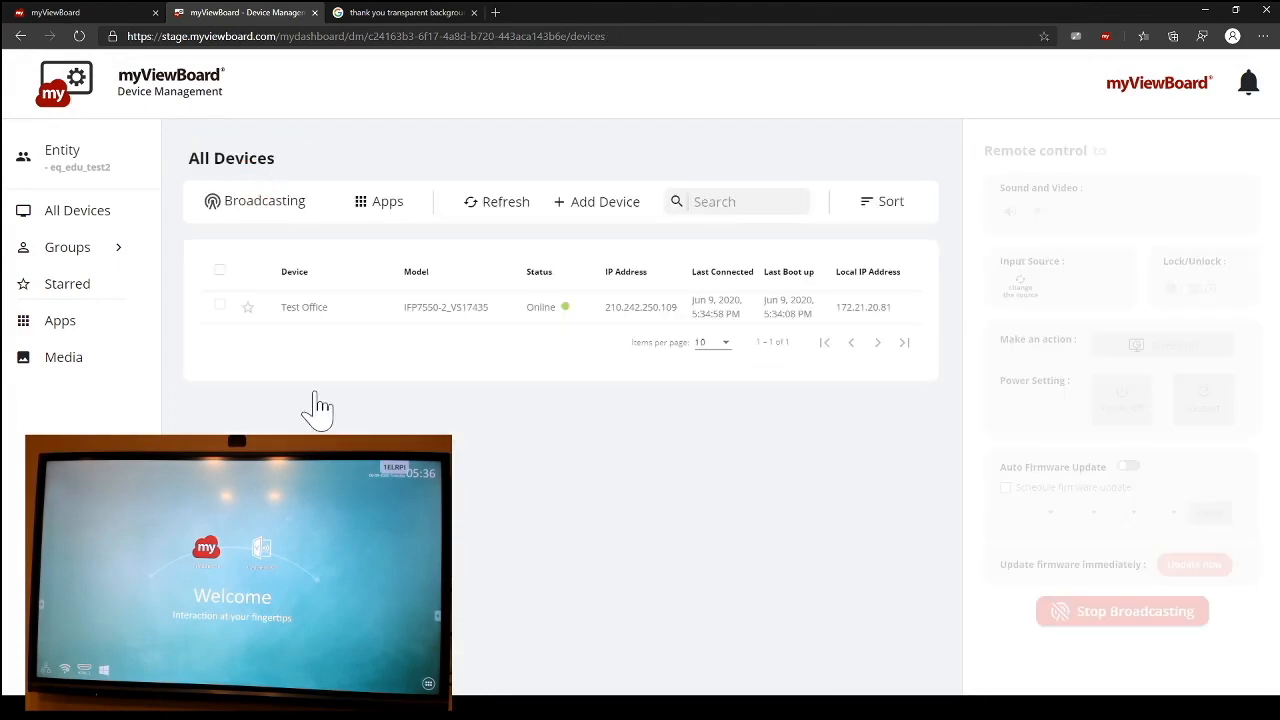
left_click(219, 305)
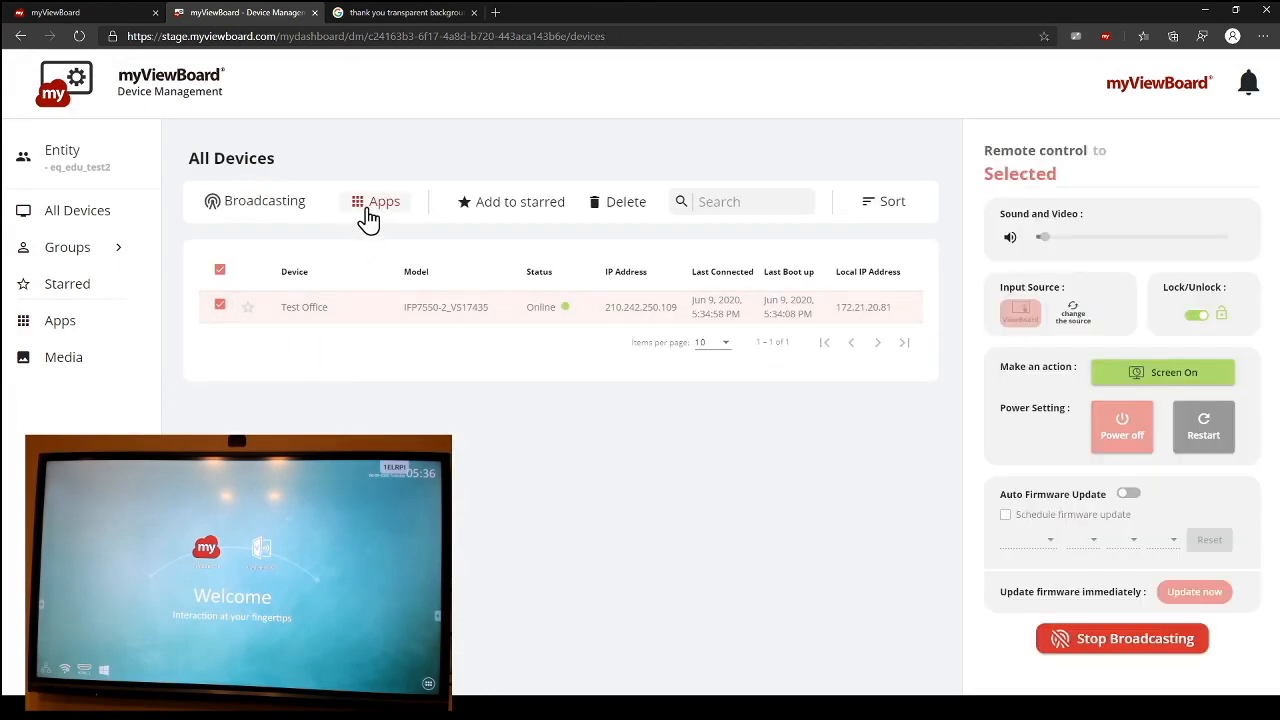
left_click(369, 212)
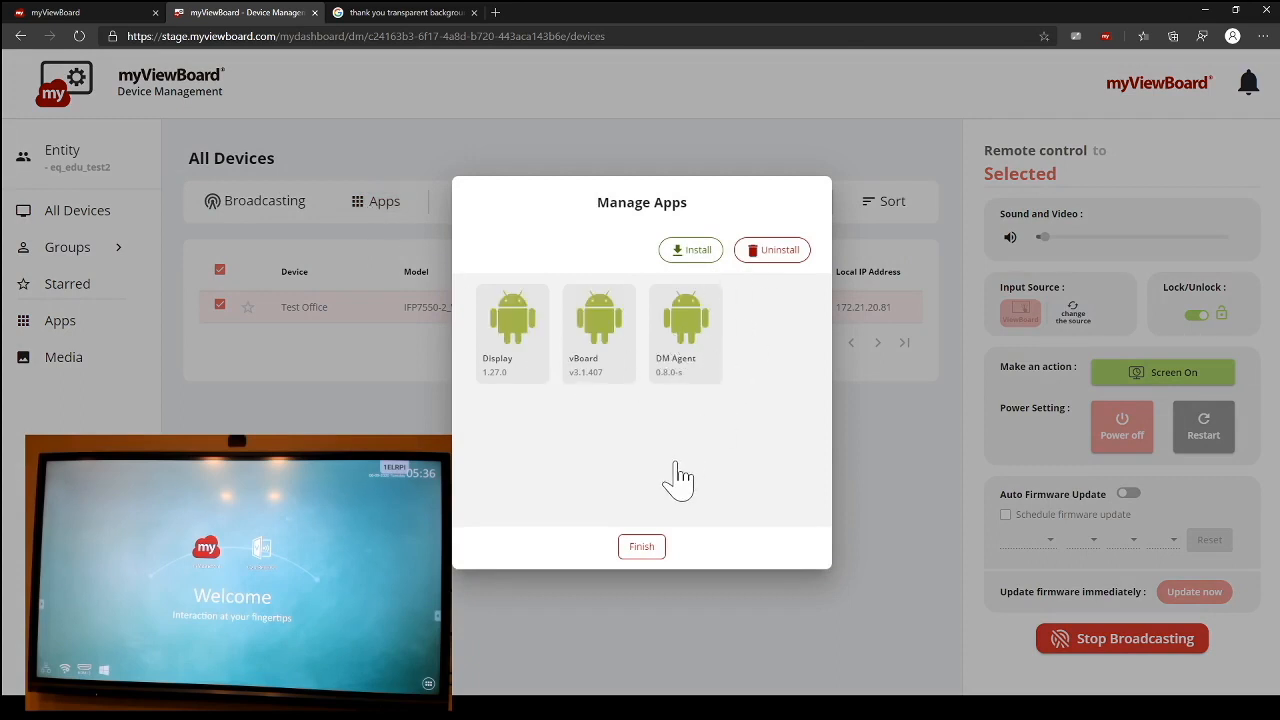
left_click(394, 434)
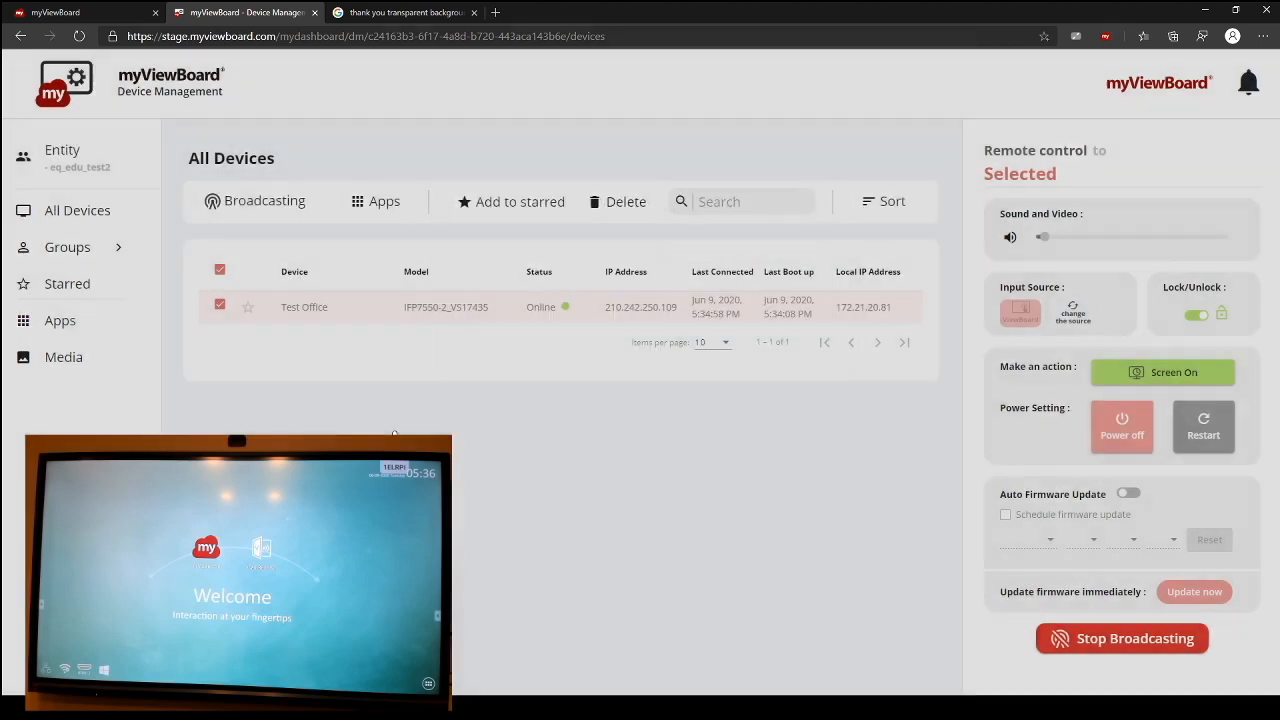
Step: Look over the entity's Apps and Media libraries and return to the Apps library
left_click(70, 332)
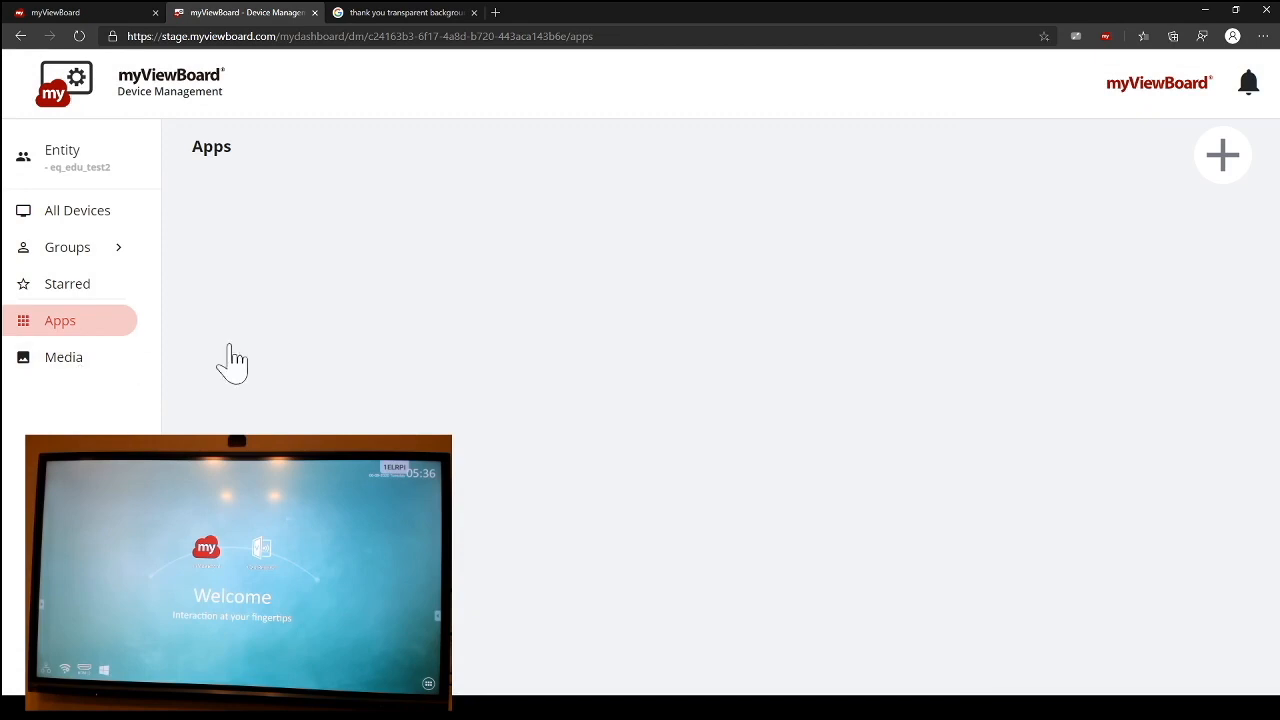
left_click(107, 366)
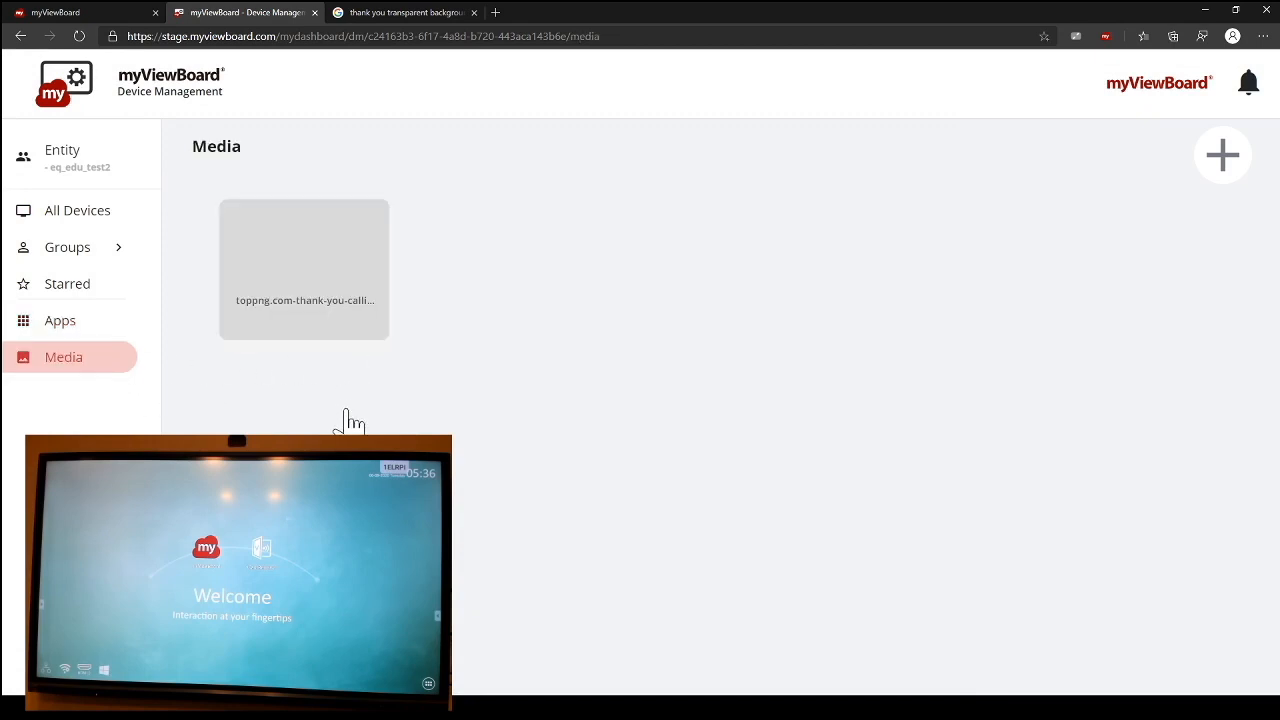
left_click(114, 324)
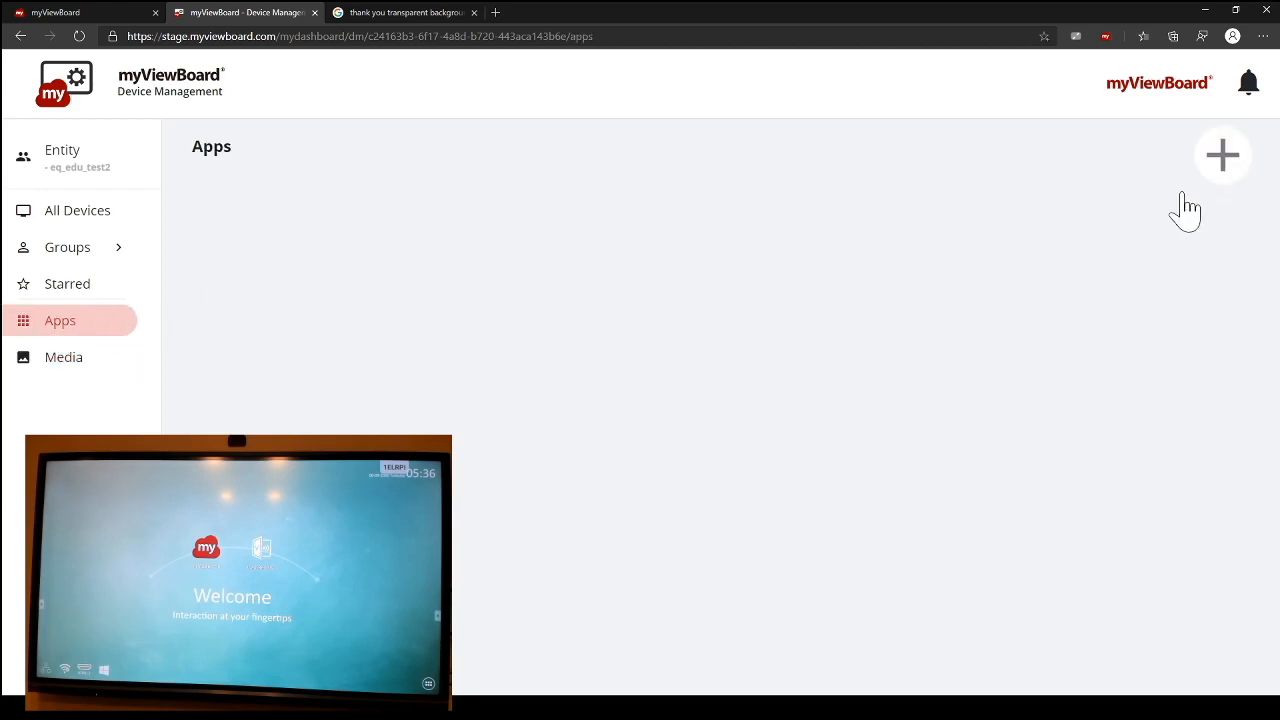
Step: Try to upload TeamViewerHost.apk to the Apps library, and close the thank-you image search page
left_click(1223, 163)
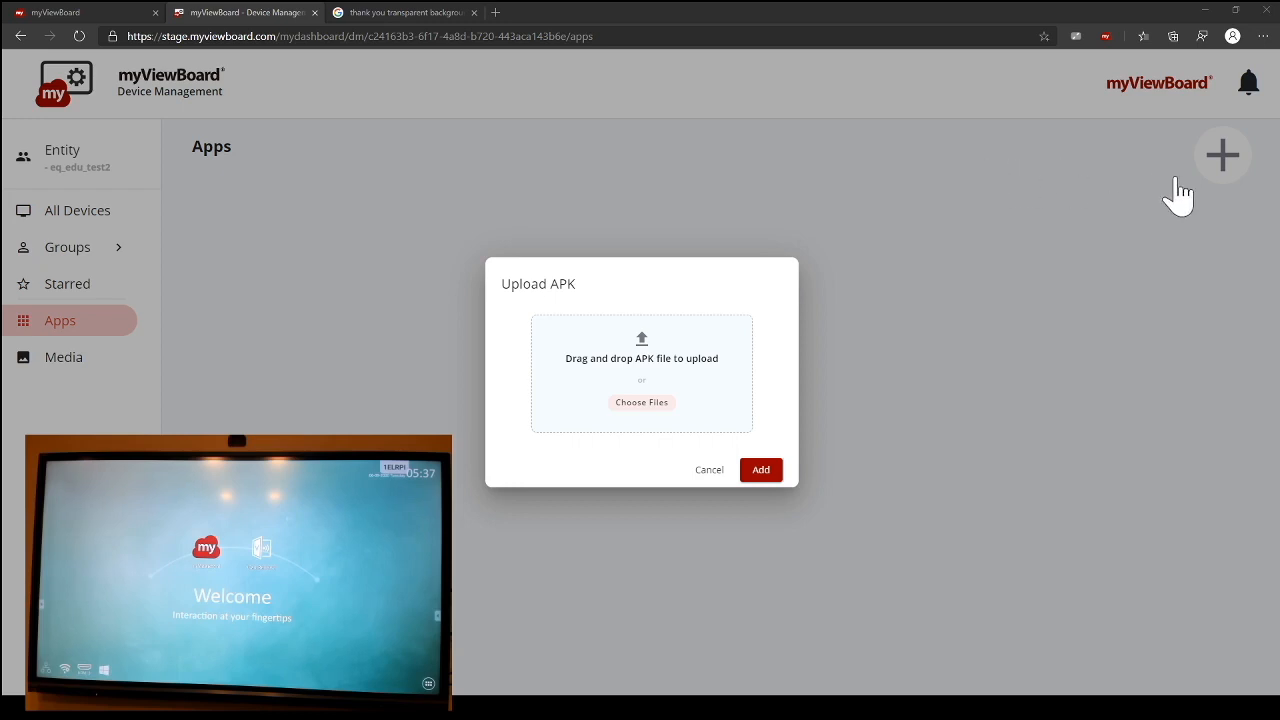
left_click_drag(827, 342, 640, 397)
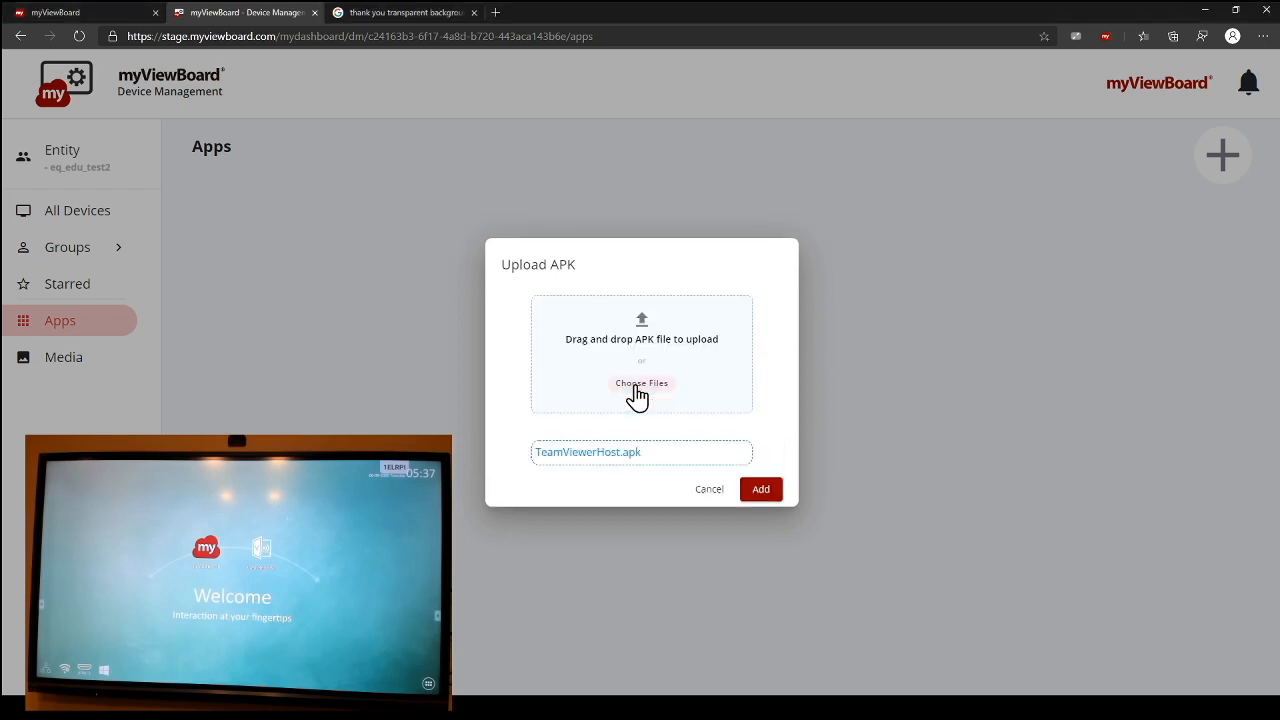
left_click(762, 490)
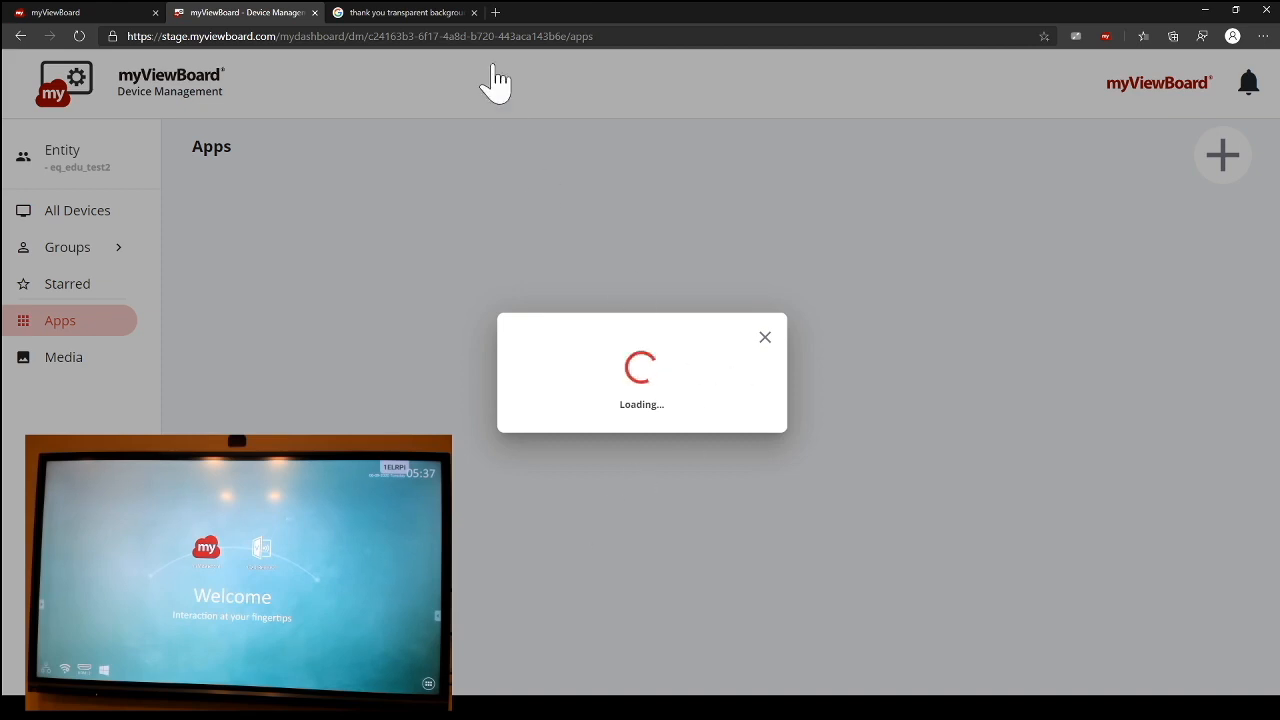
left_click(475, 13)
left_click(765, 340)
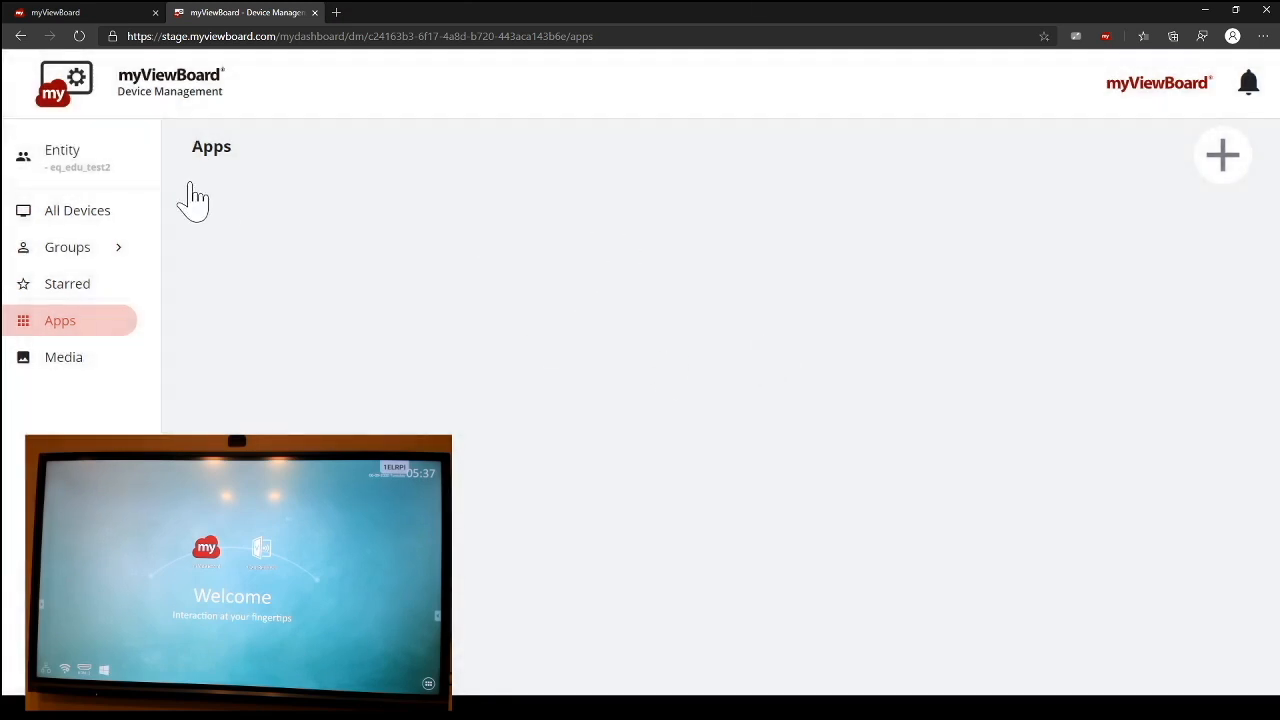
Step: Return to the All Devices page and reload it to refresh the device list
left_click(77, 216)
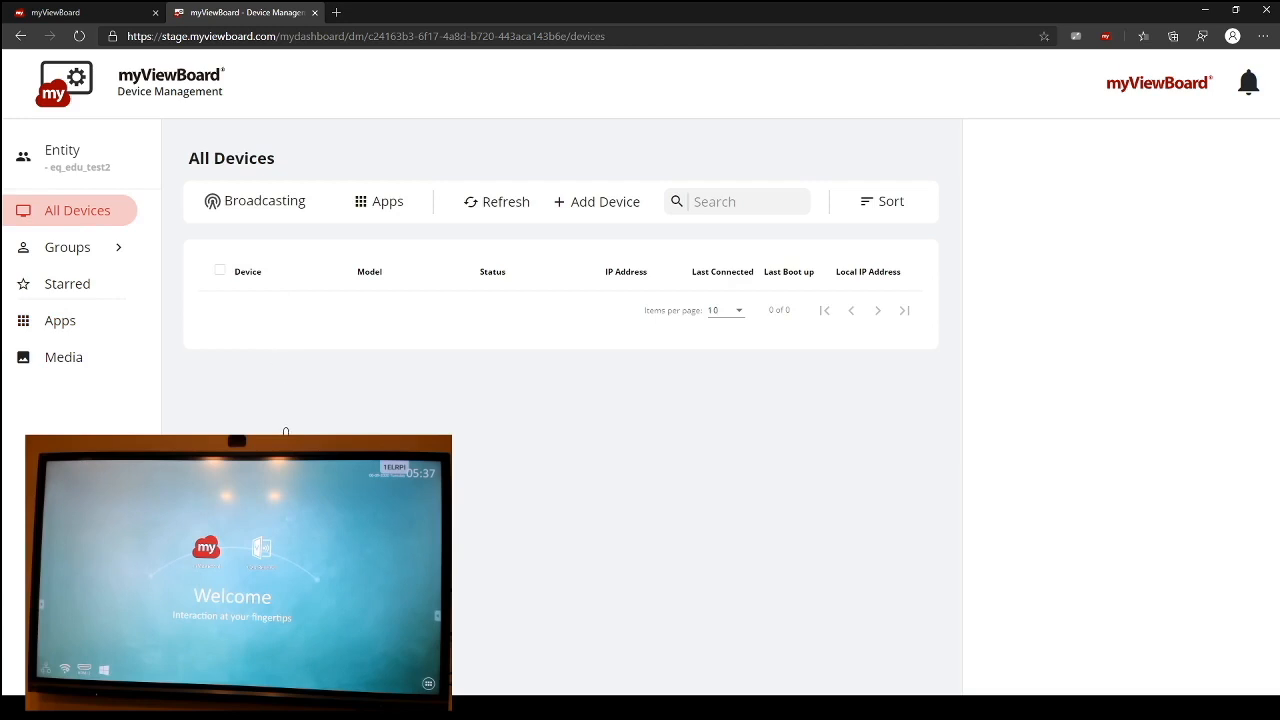
left_click(79, 37)
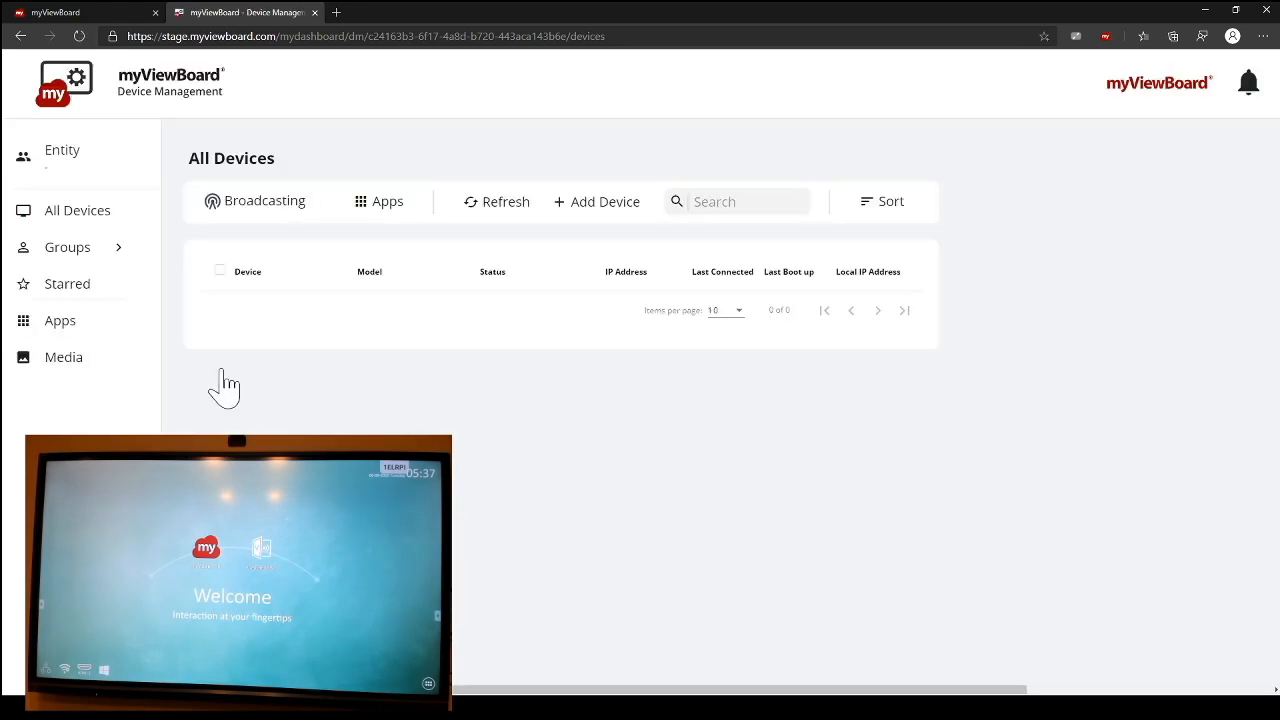
left_click(72, 228)
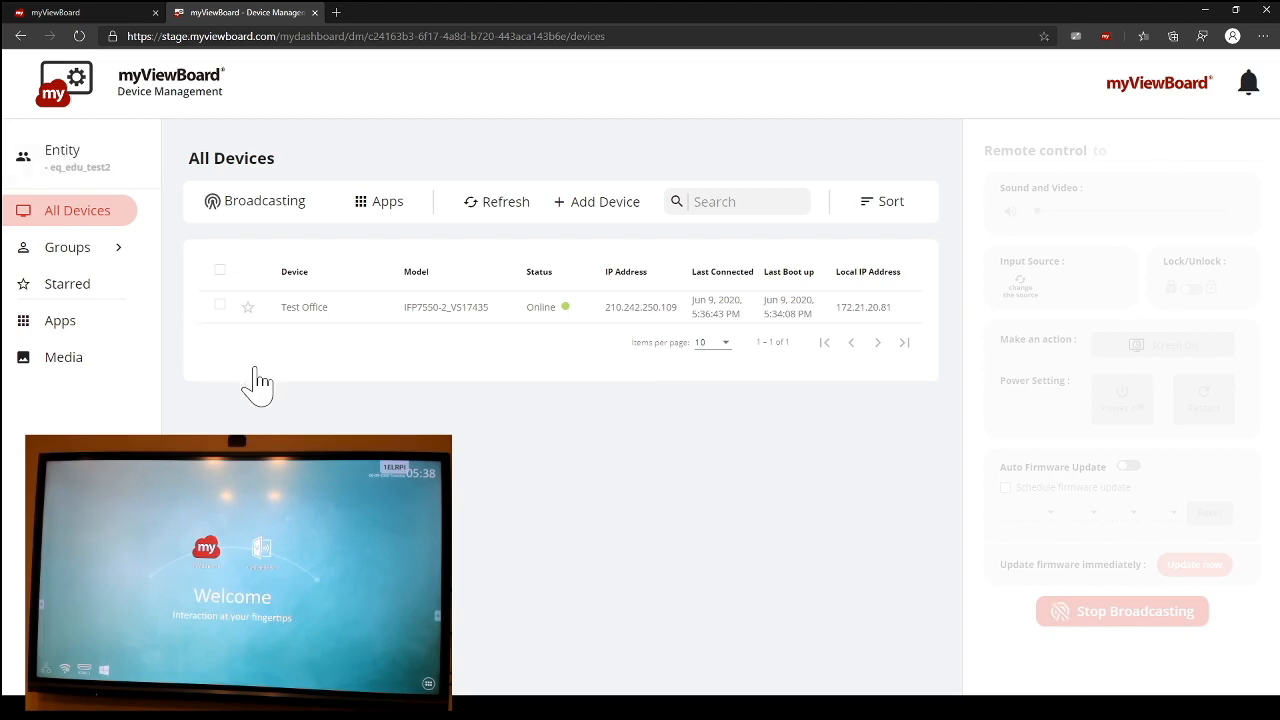
Step: Mark the Test Office device as starred, check the Starred list, and return to All Devices
left_click(220, 305)
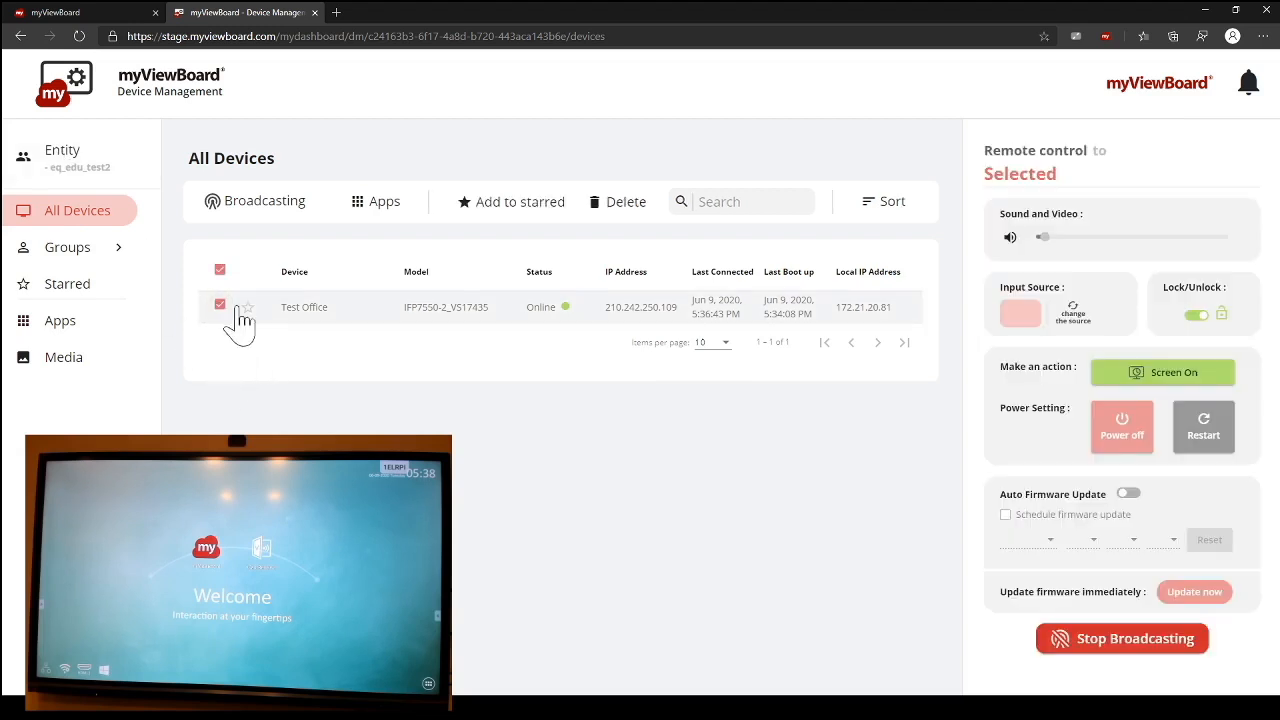
left_click(249, 322)
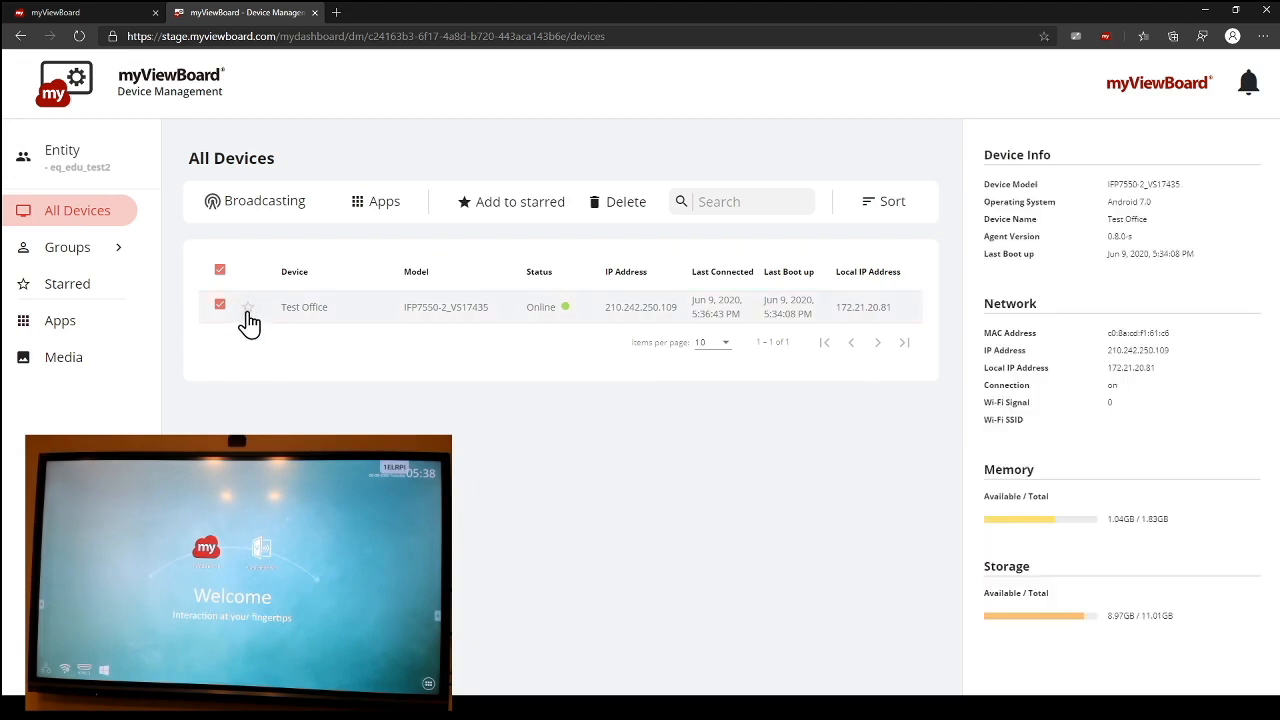
left_click(285, 365)
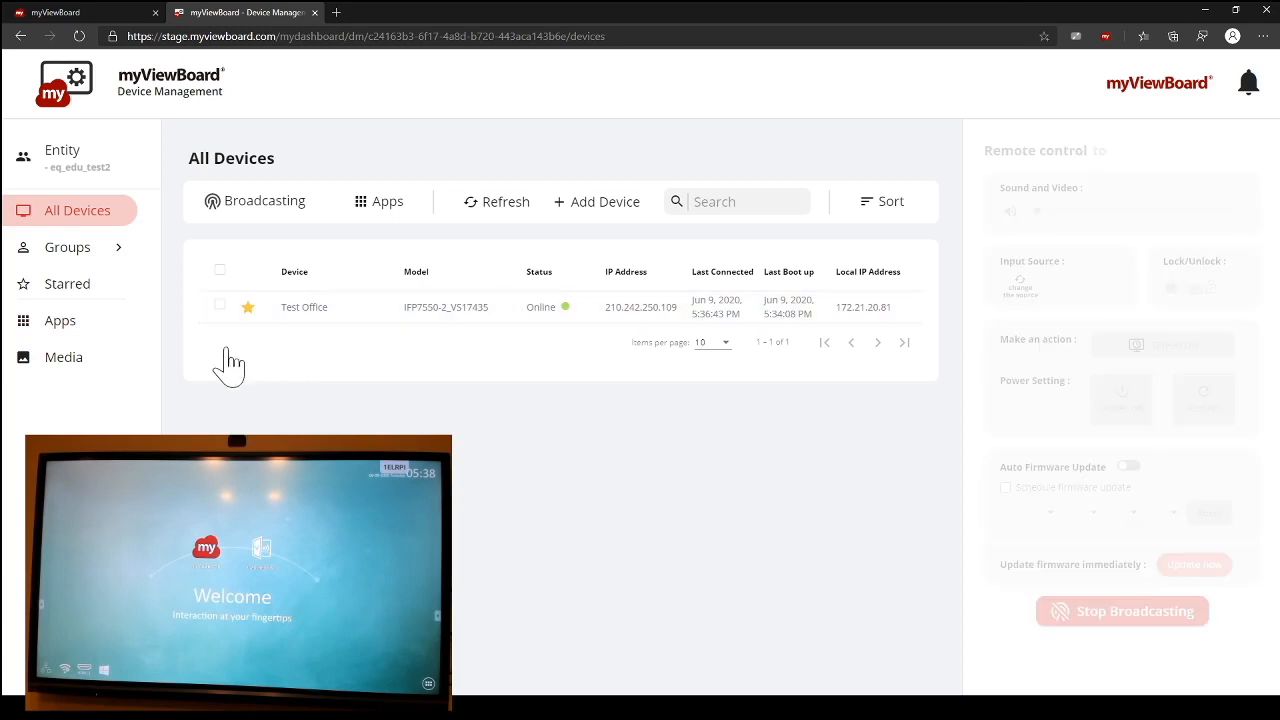
left_click(111, 297)
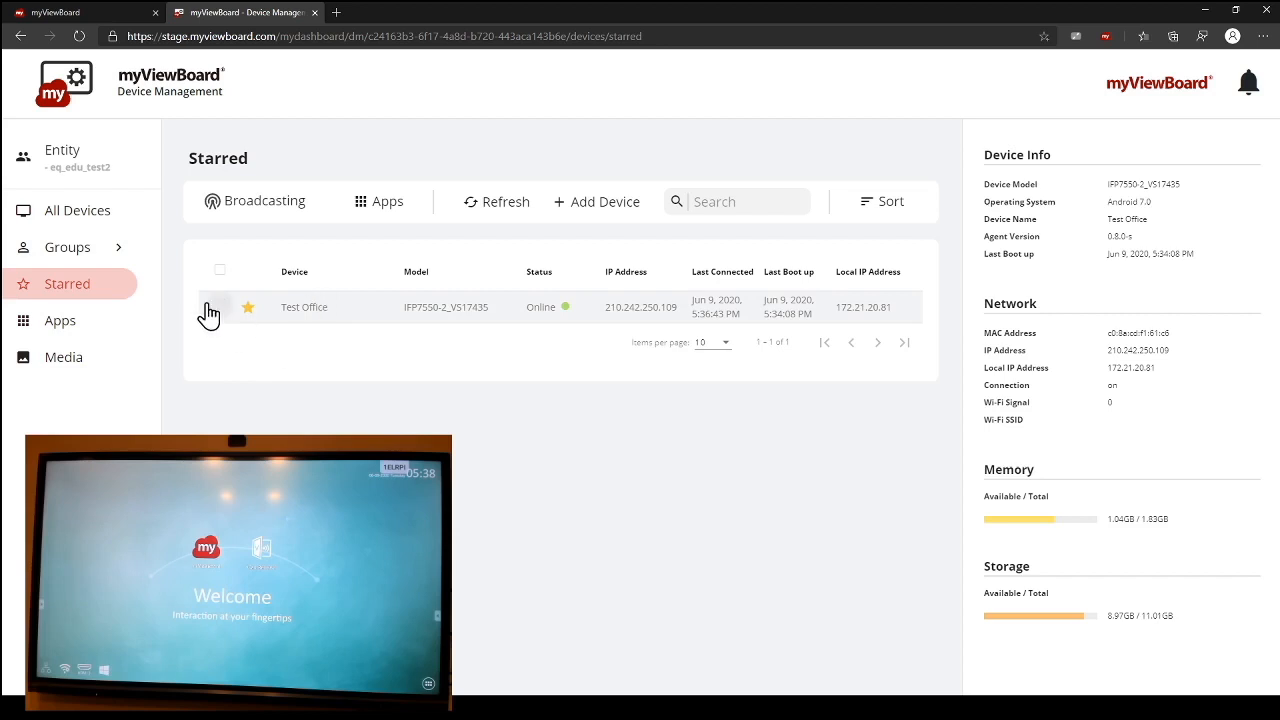
left_click(117, 216)
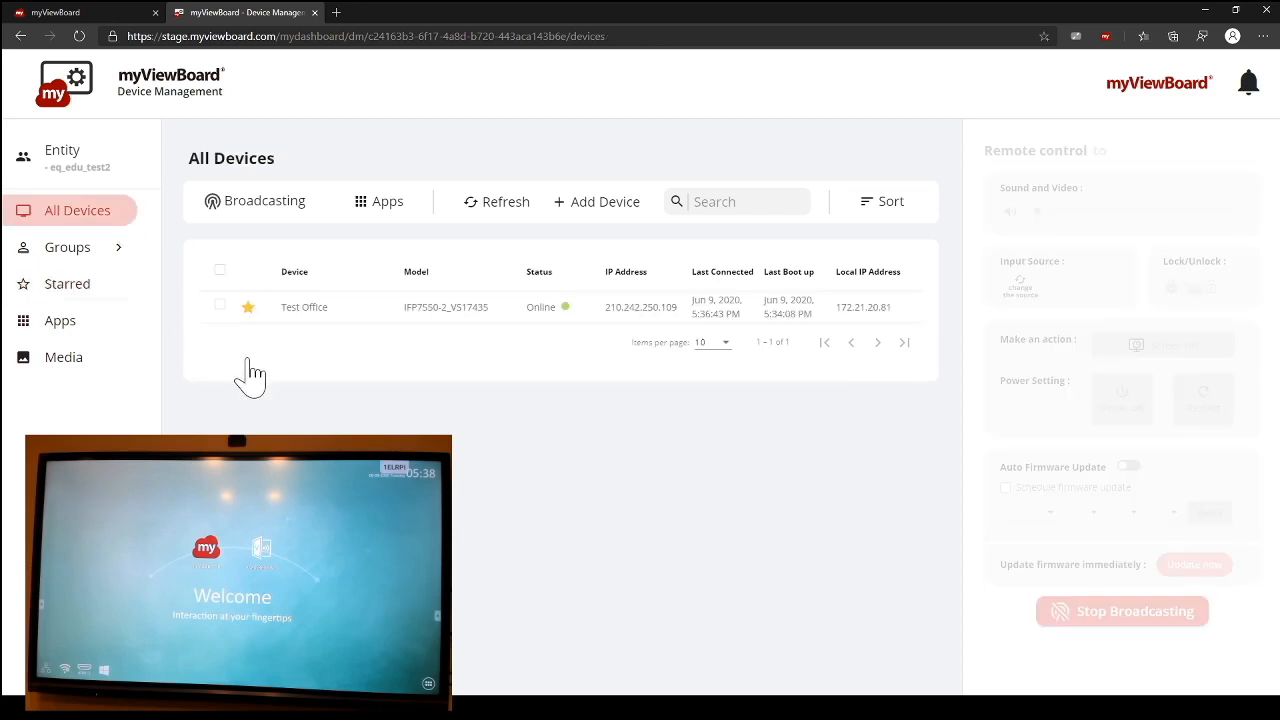
Step: Create a new device group named "Meeting Rooms"
left_click(124, 252)
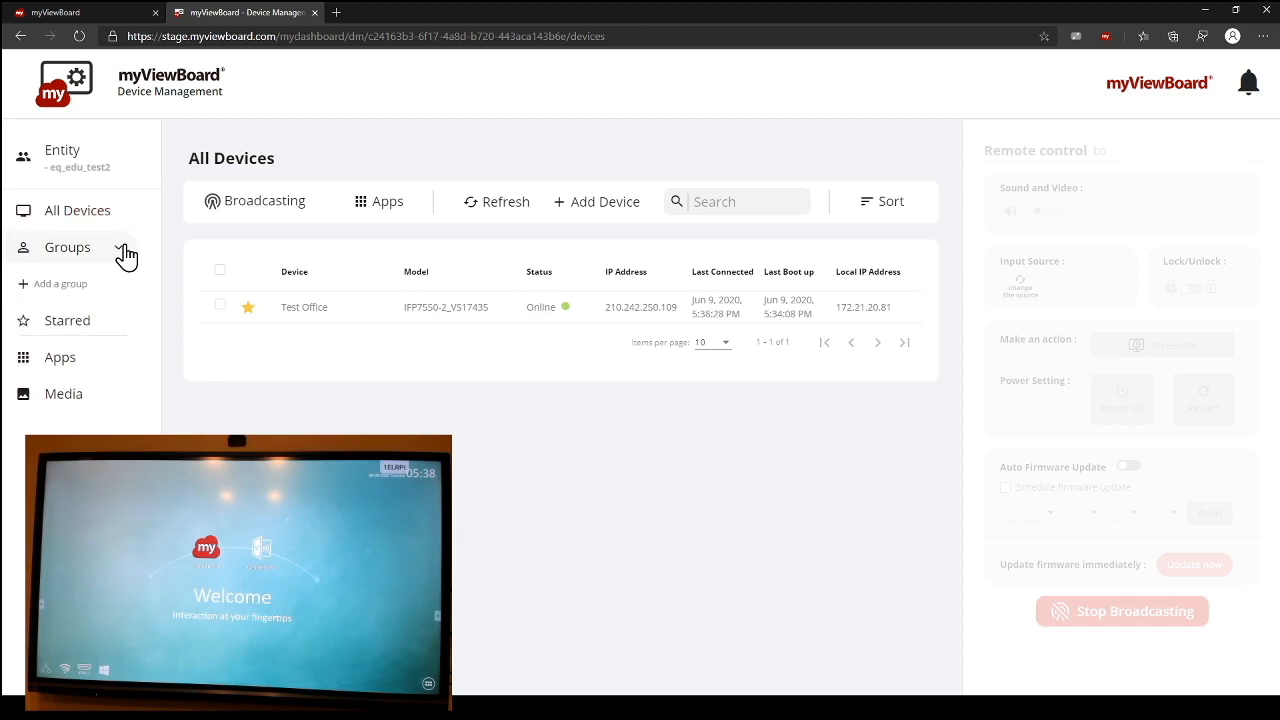
left_click(118, 256)
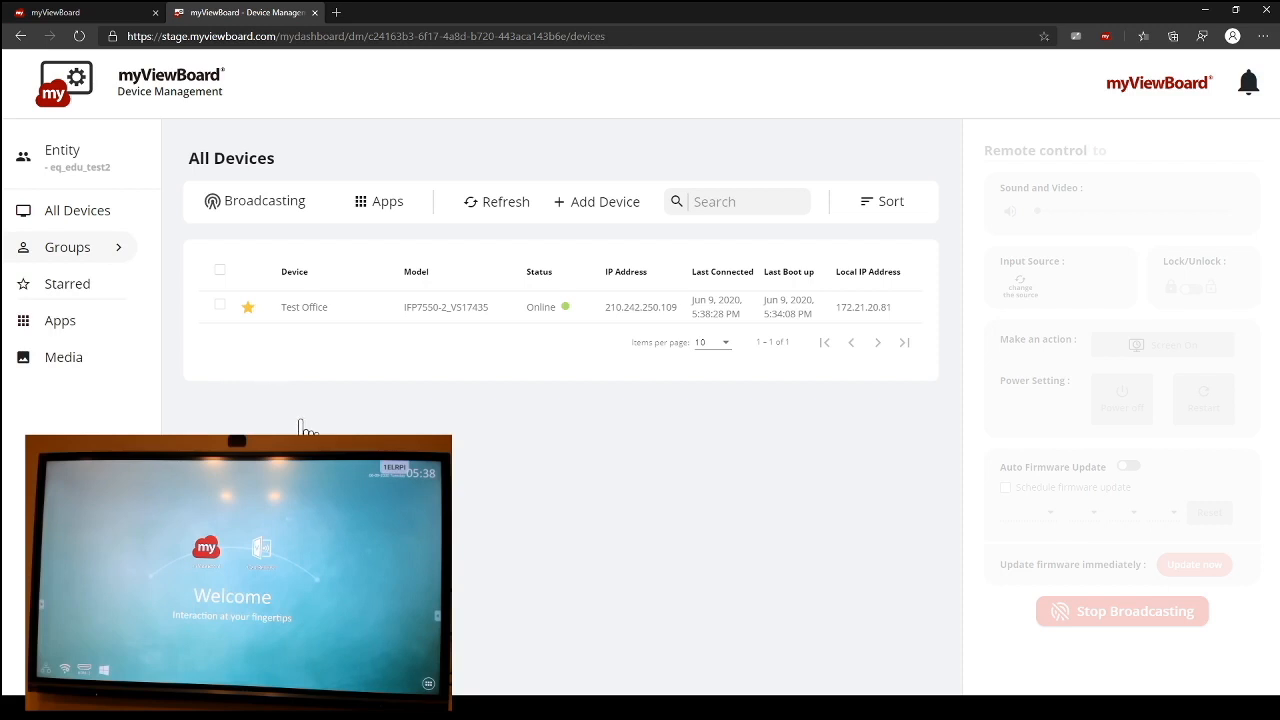
left_click(118, 252)
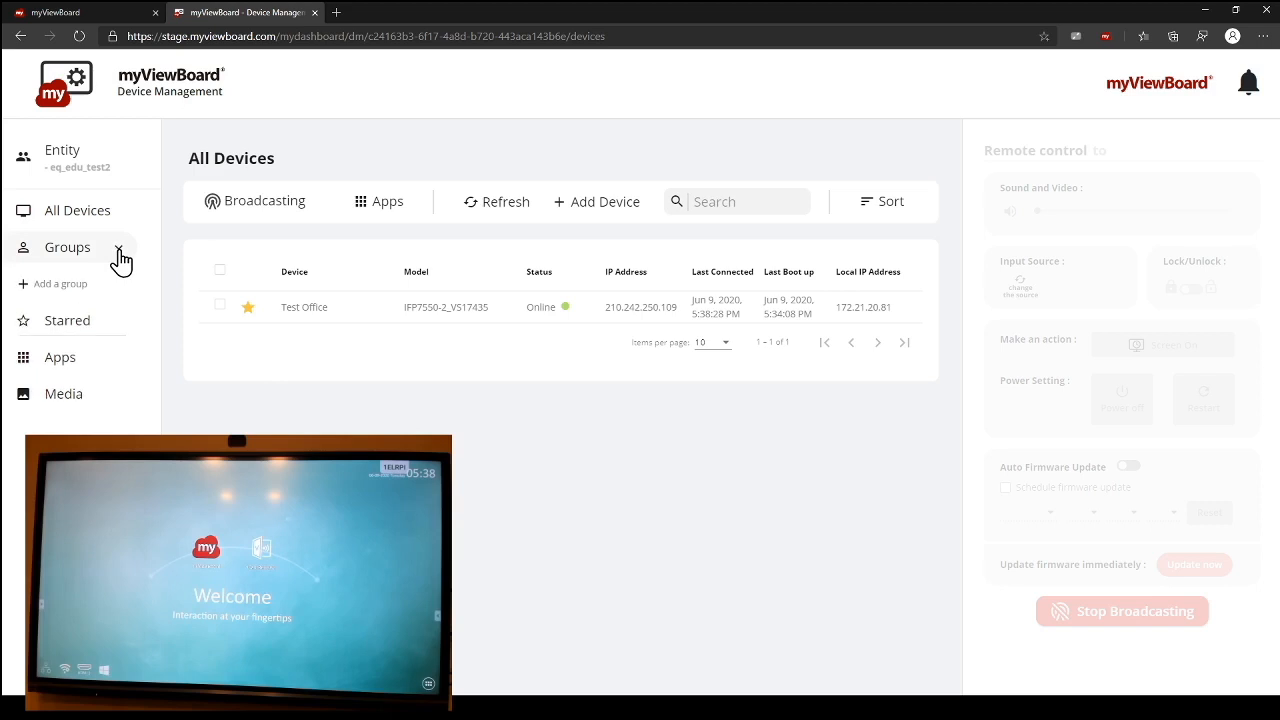
left_click(80, 290)
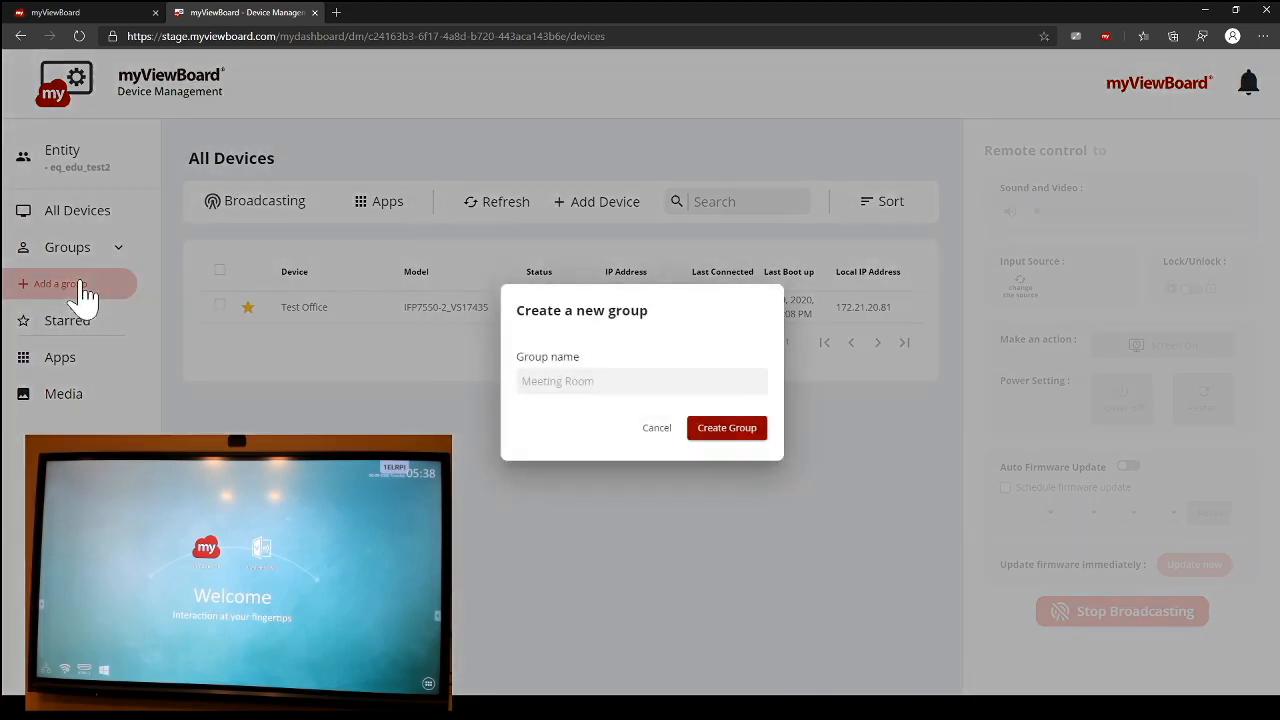
left_click(578, 381)
type("Meeting ")
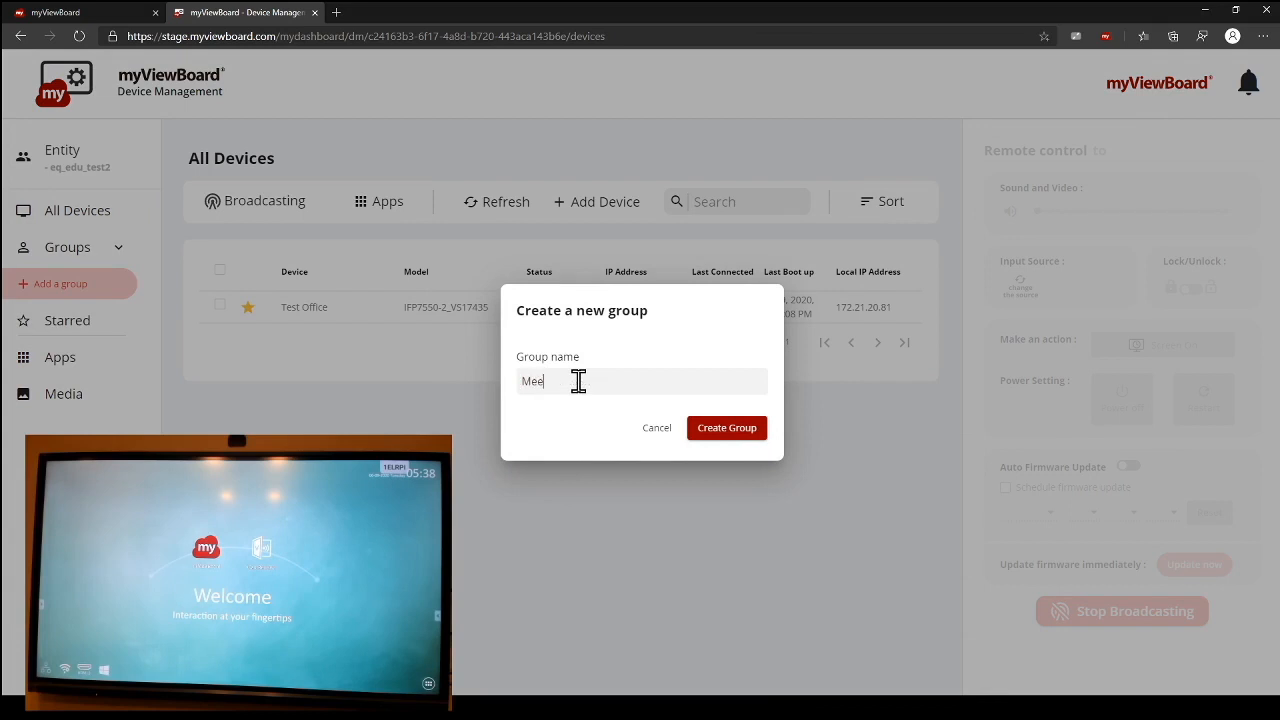
type("Rooms")
left_click(738, 435)
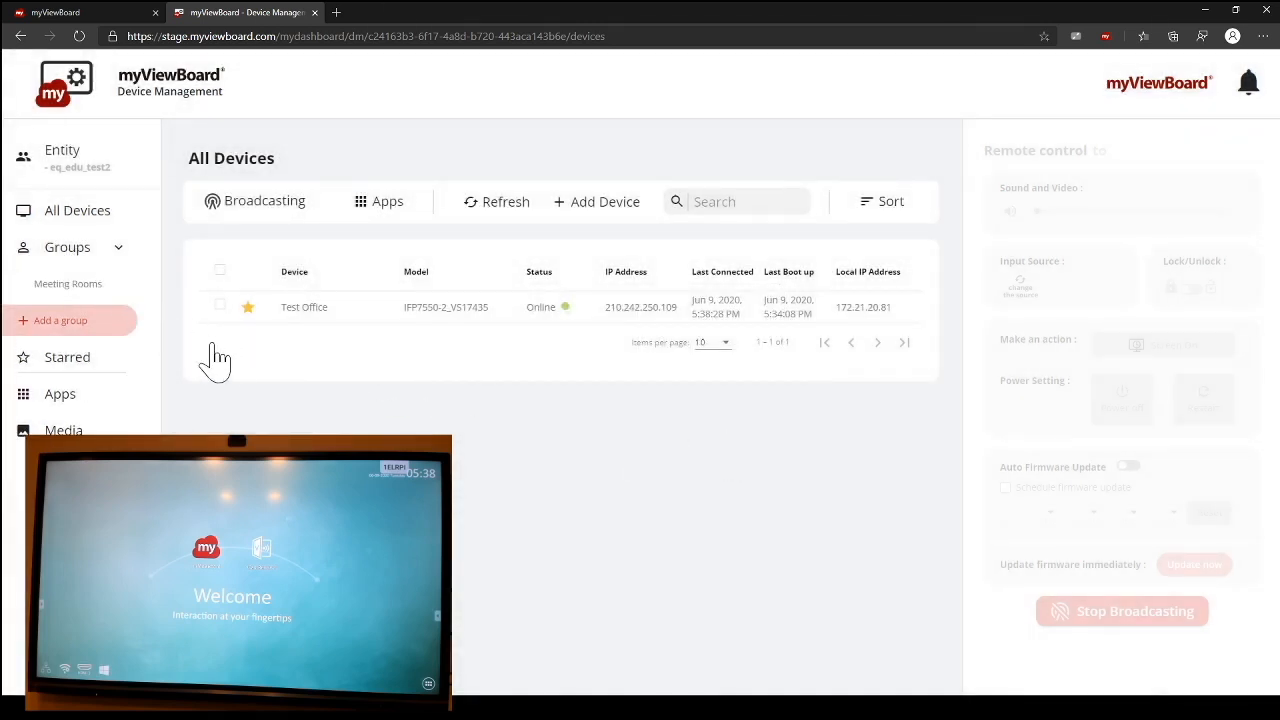
Step: Add the Test Office device to the Meeting Rooms group from its device details
left_click(102, 213)
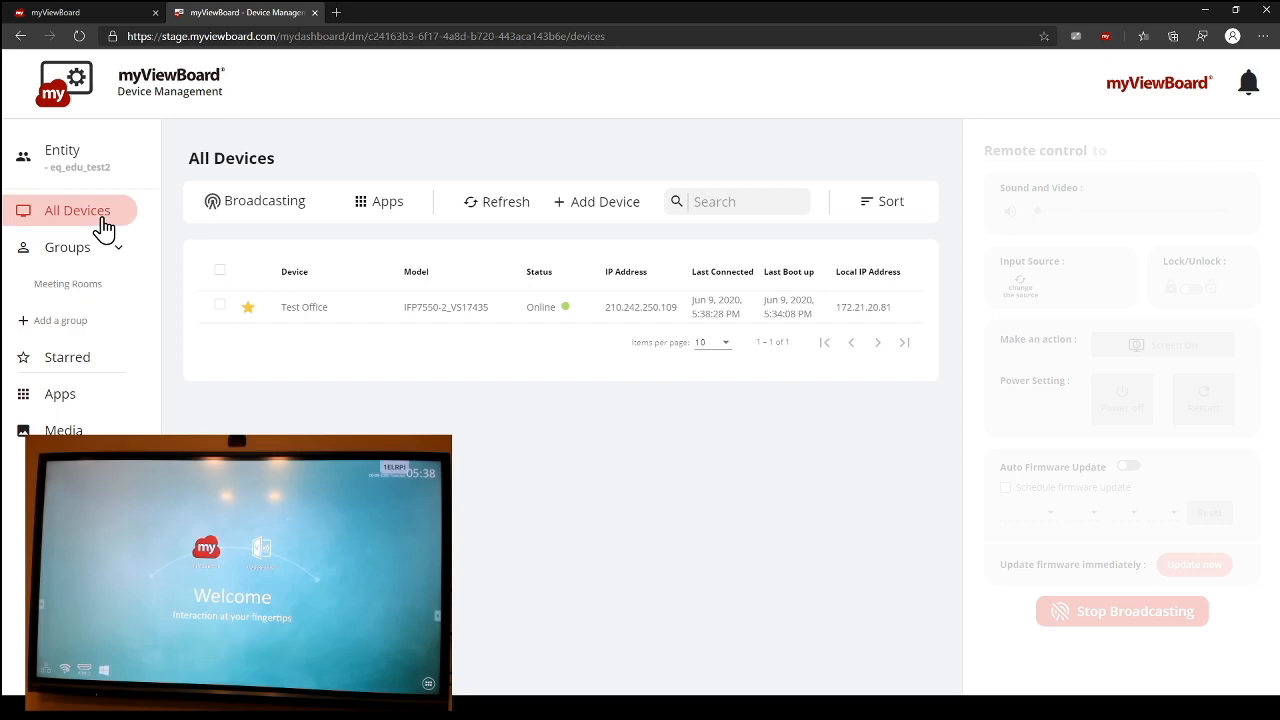
left_click(297, 312)
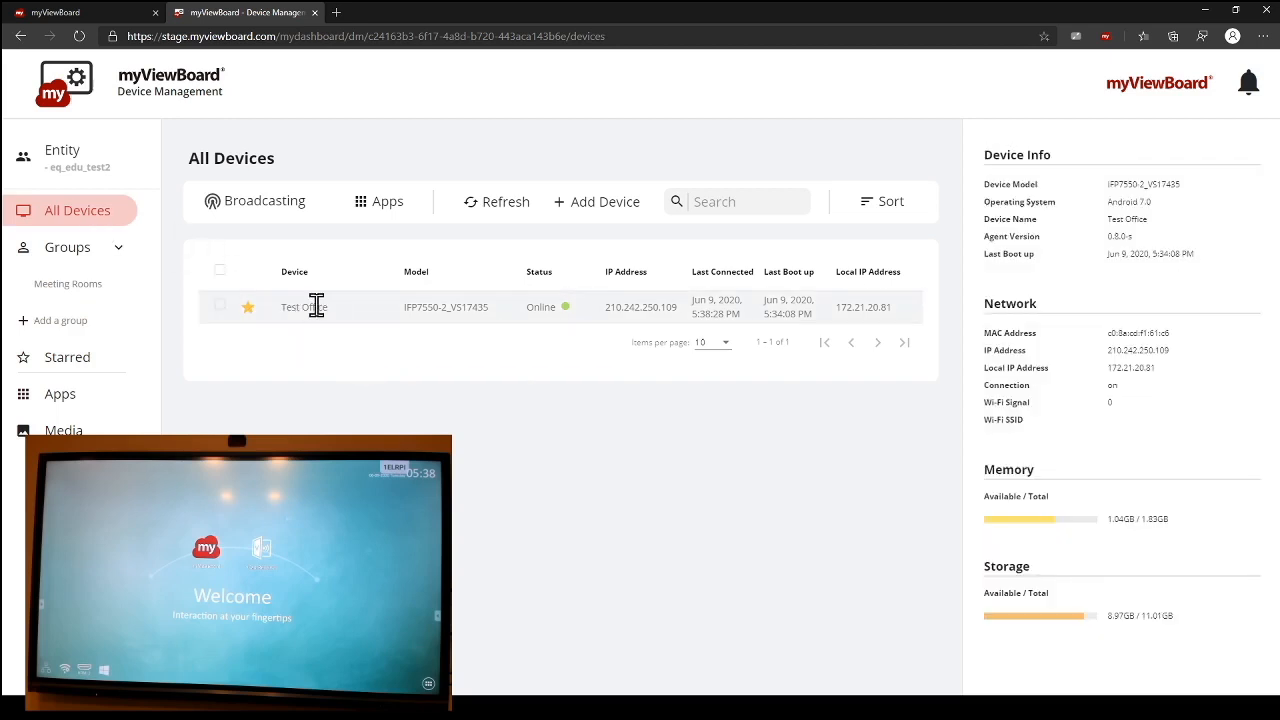
left_click(316, 306)
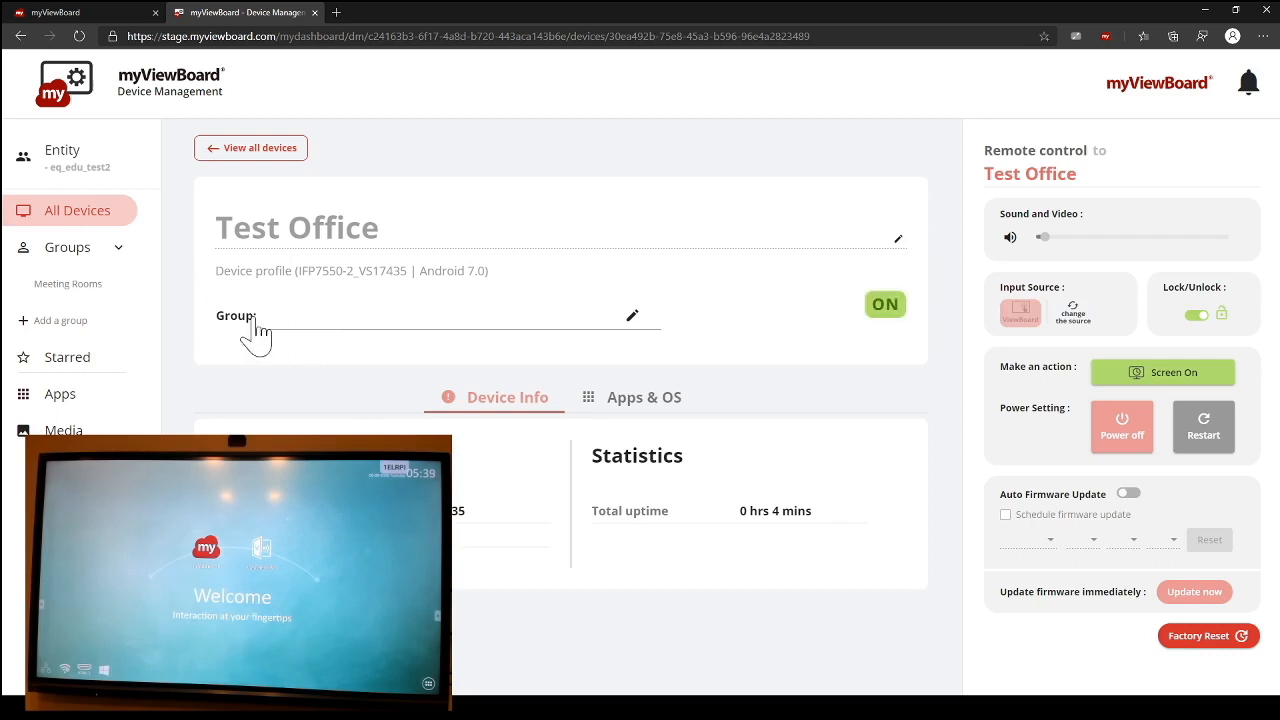
left_click(632, 316)
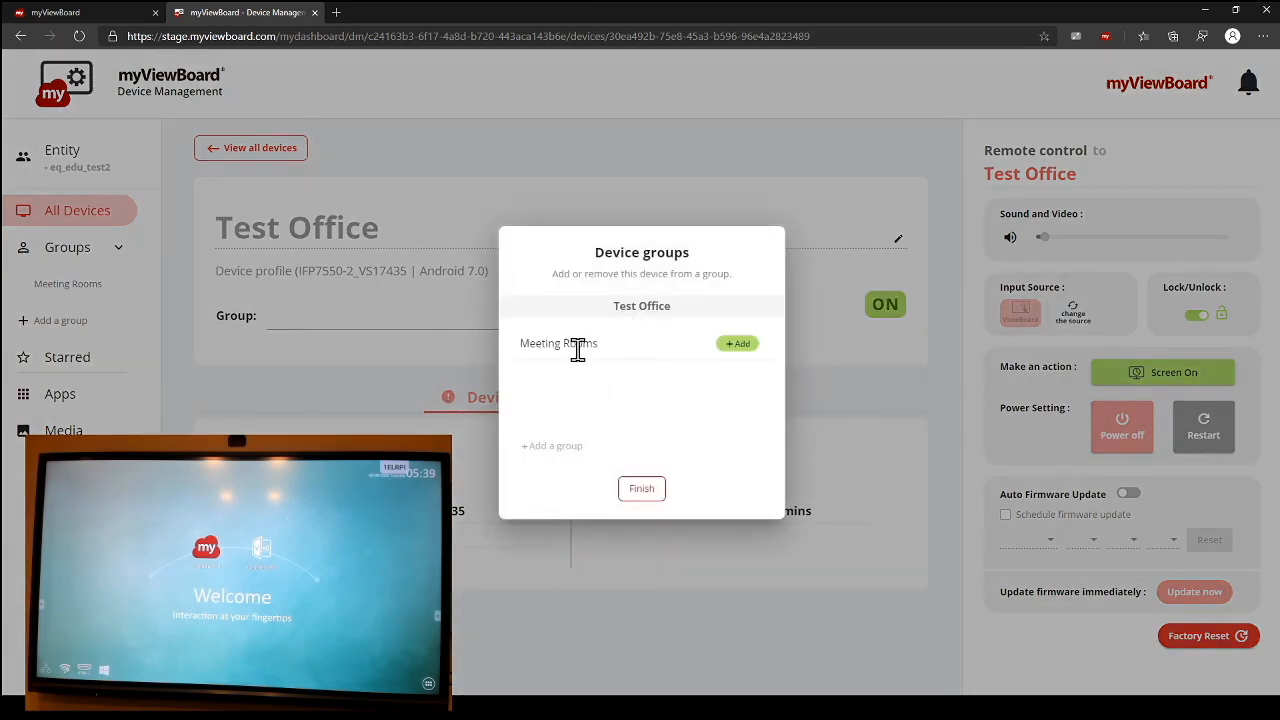
left_click(740, 346)
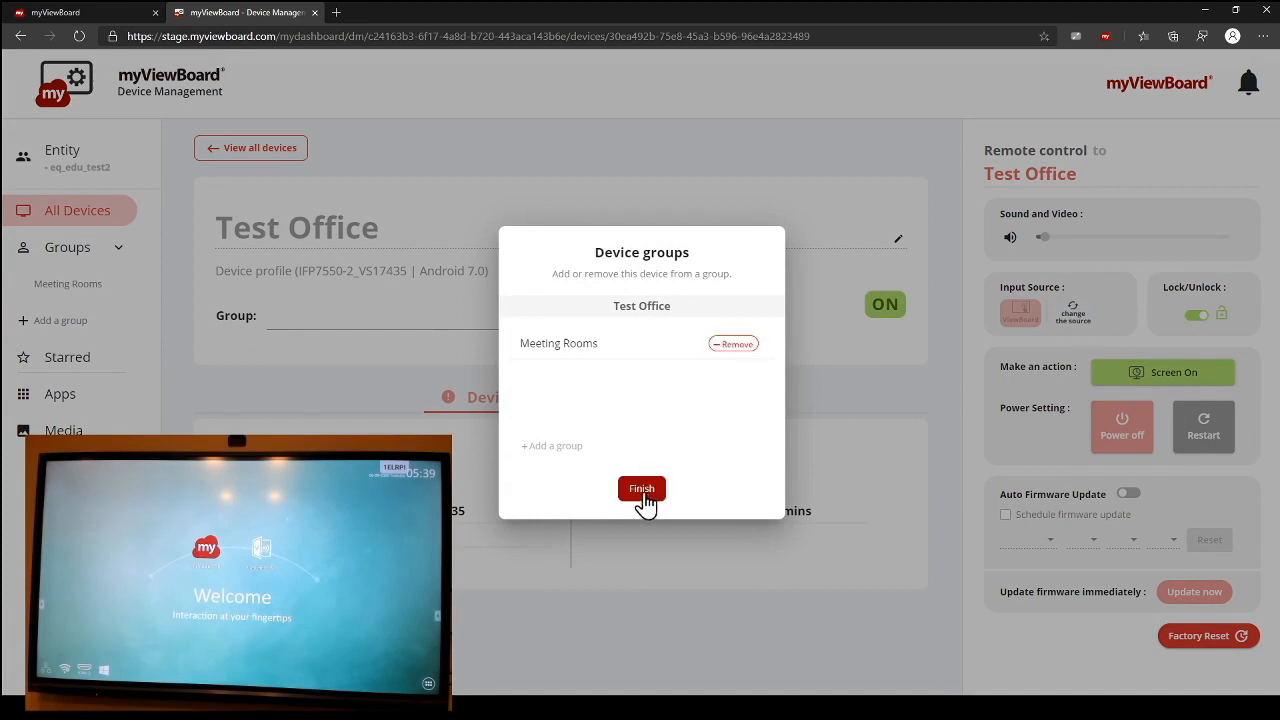
left_click(572, 460)
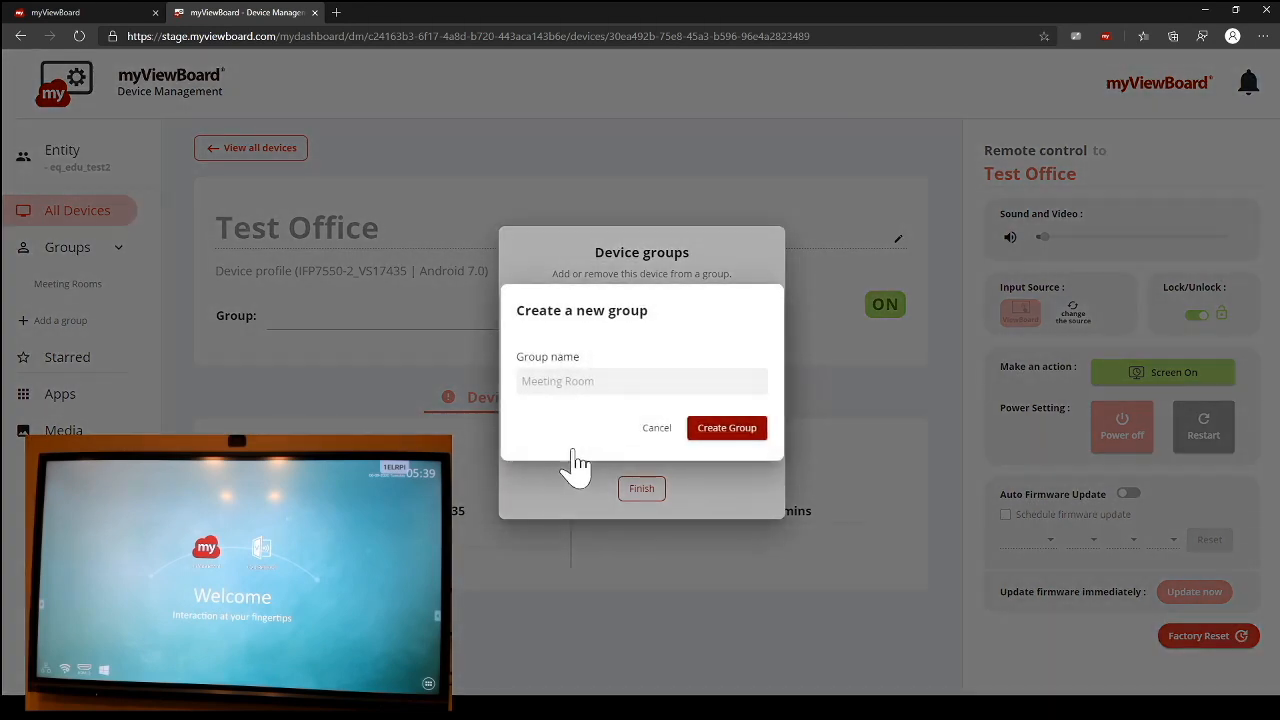
left_click(660, 430)
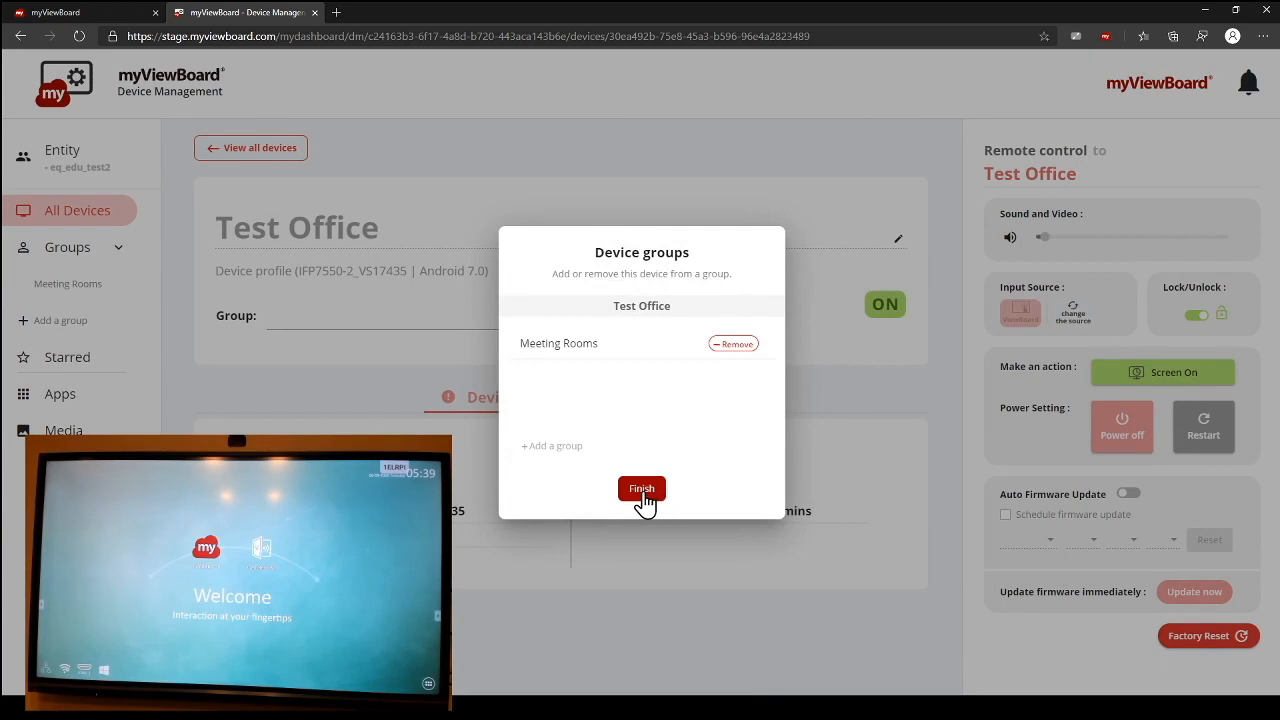
left_click(643, 492)
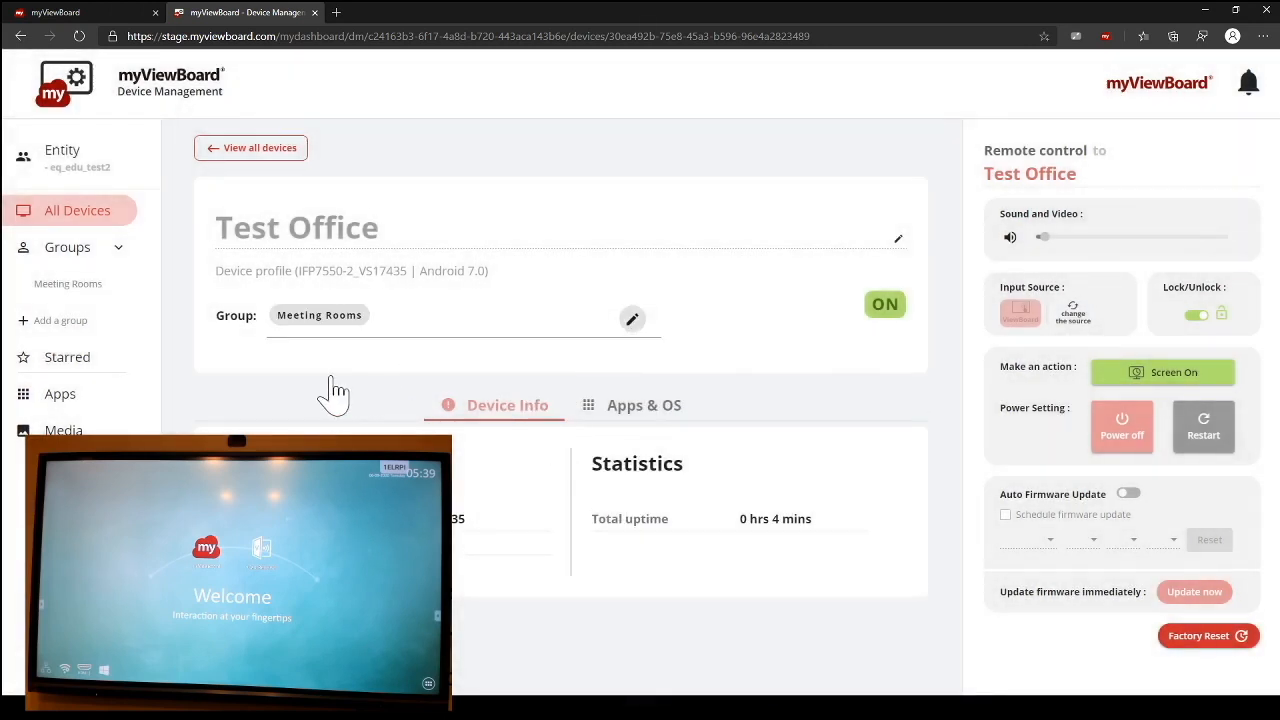
Step: Show the Test Office device's apps and operating system details and select the installed Agent app
left_click(637, 412)
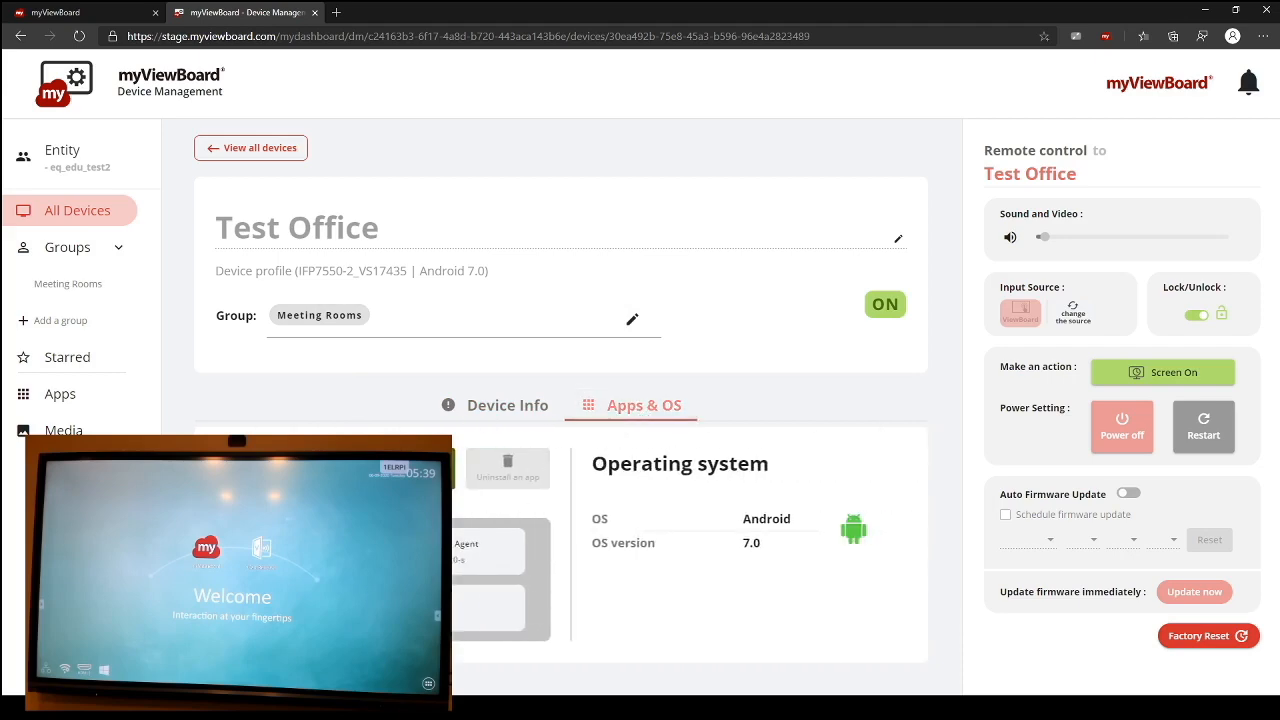
left_click(462, 468)
left_click(337, 420)
left_click(458, 558)
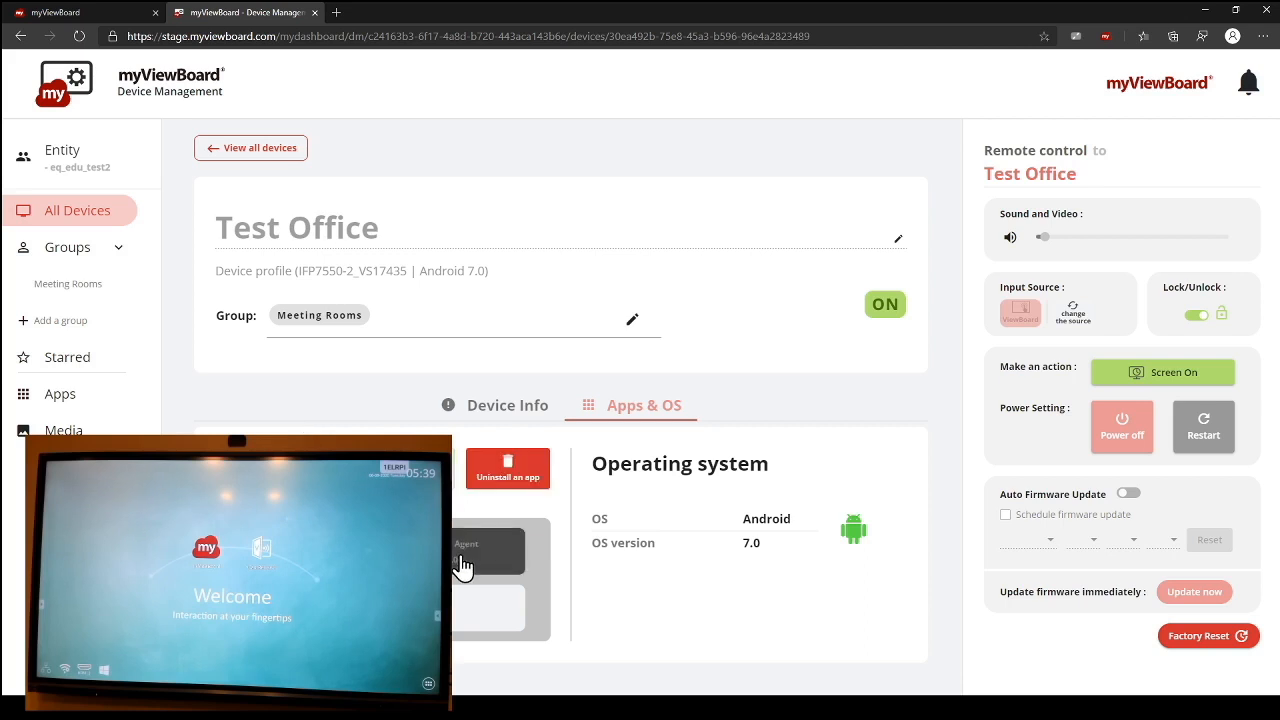
Step: Try uninstalling the selected Agent app from the Test Office device, cancel the request, and return to the list of all devices
left_click(545, 498)
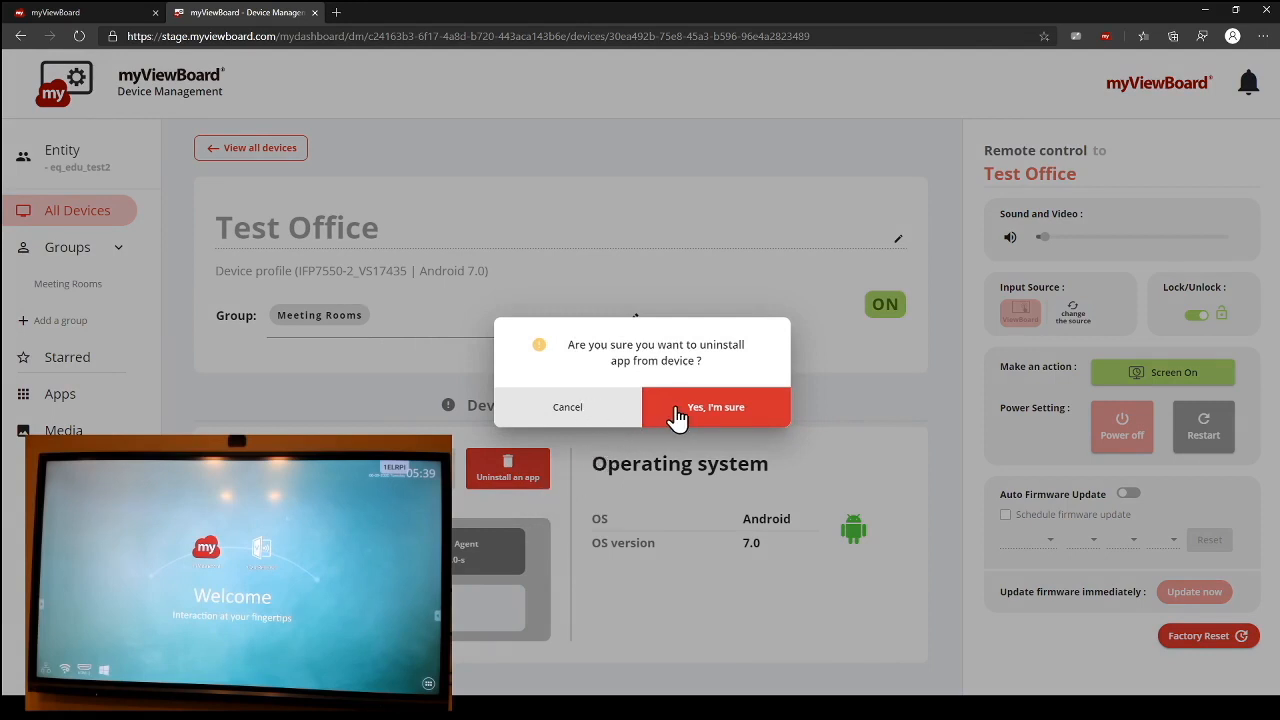
left_click(566, 414)
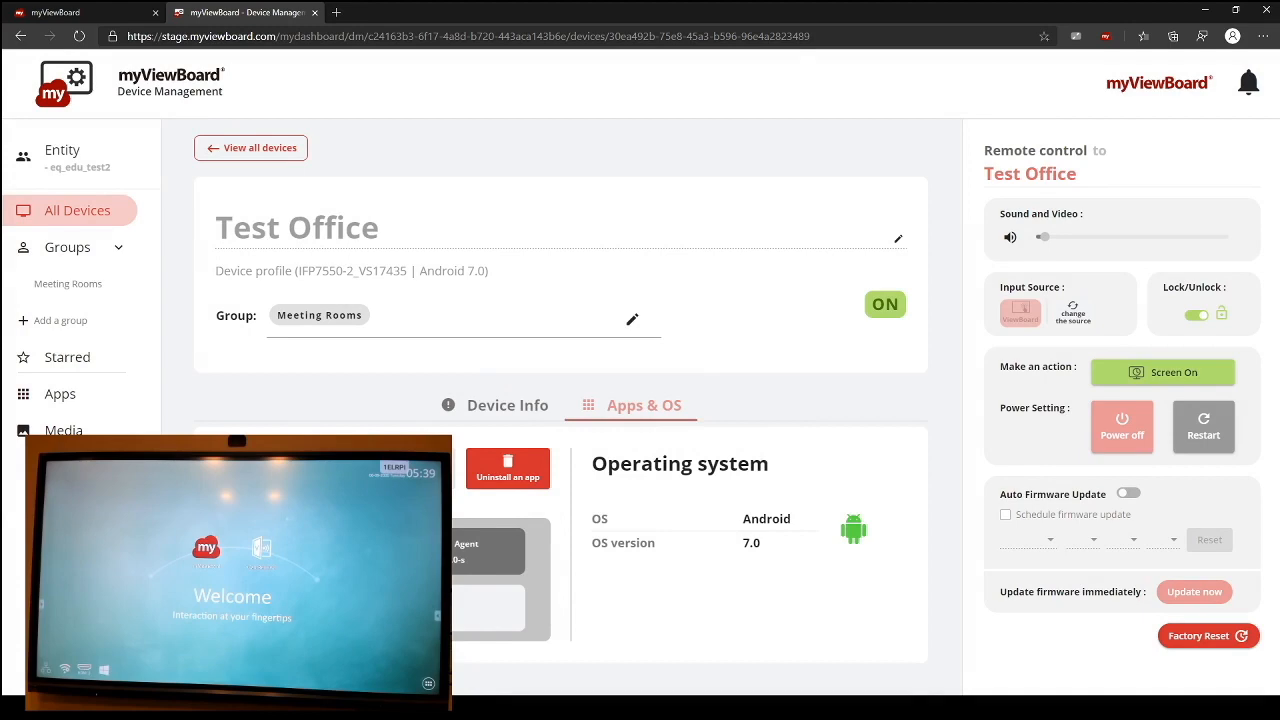
left_click(510, 480)
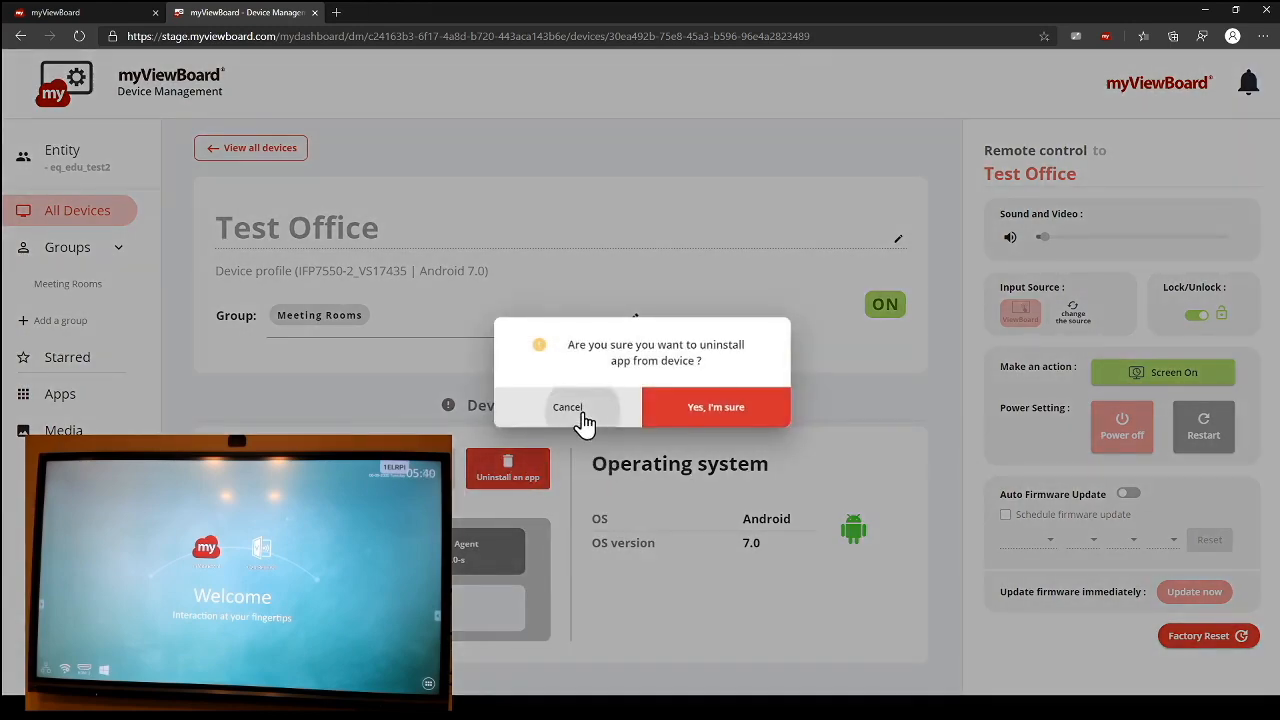
left_click(567, 407)
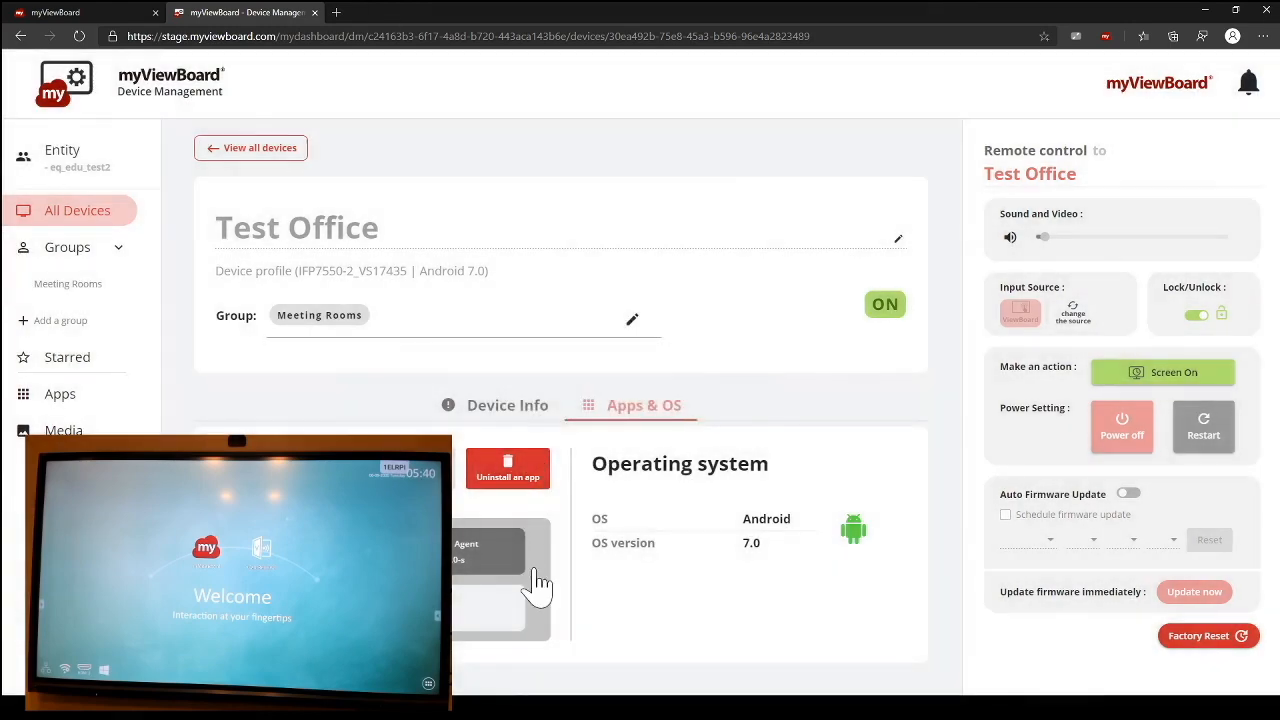
left_click(228, 149)
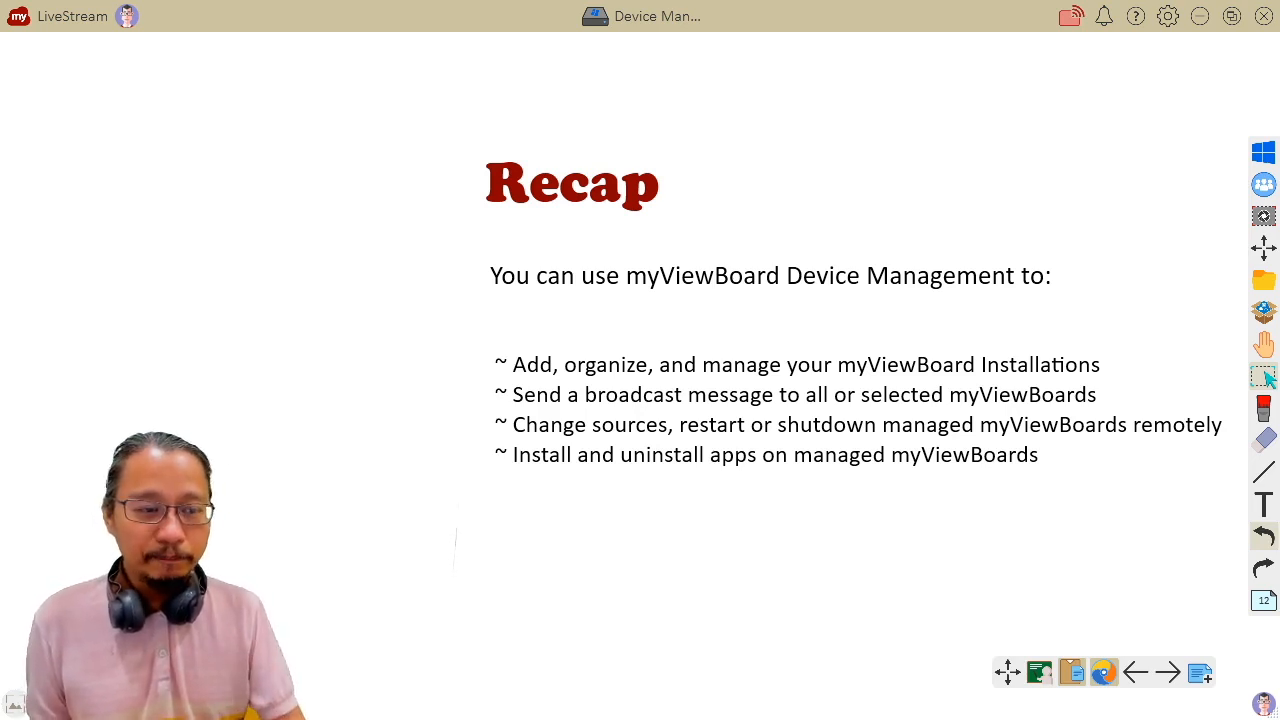
Step: Advance the myViewBoard whiteboard presentation from the Recap page to the myViewBoard Box next-session page
left_click(1167, 672)
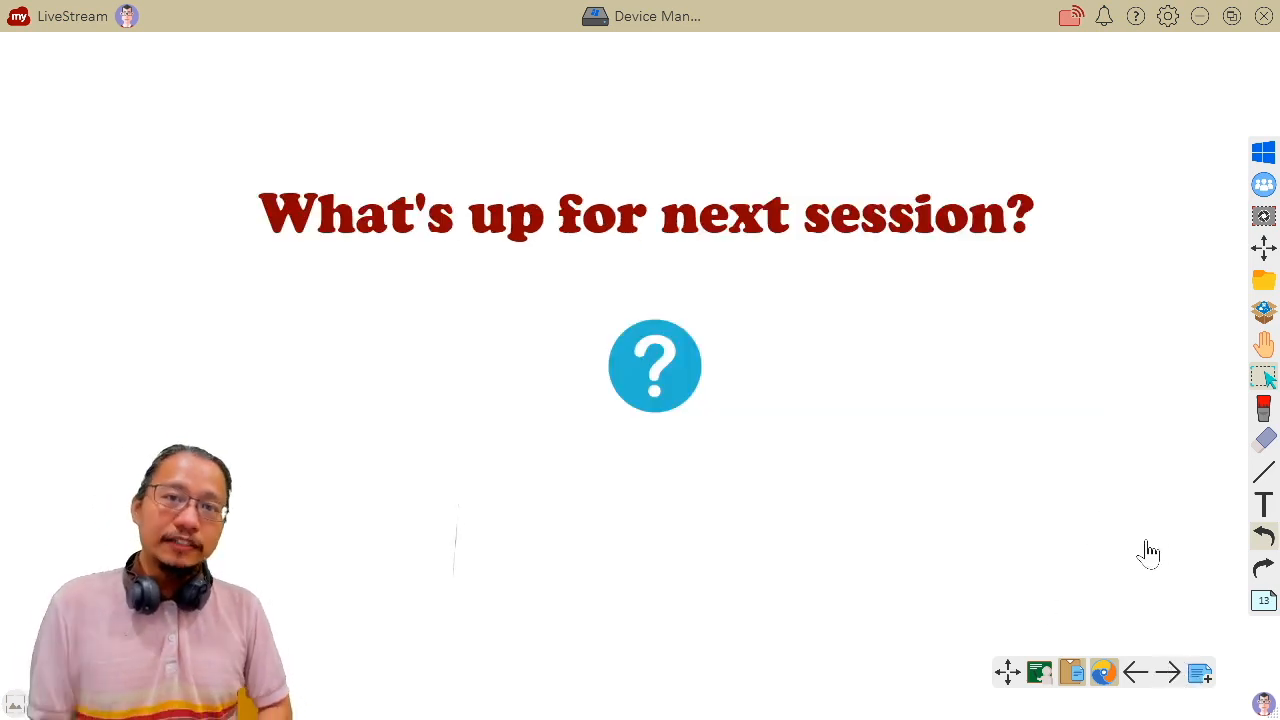
left_click(1167, 672)
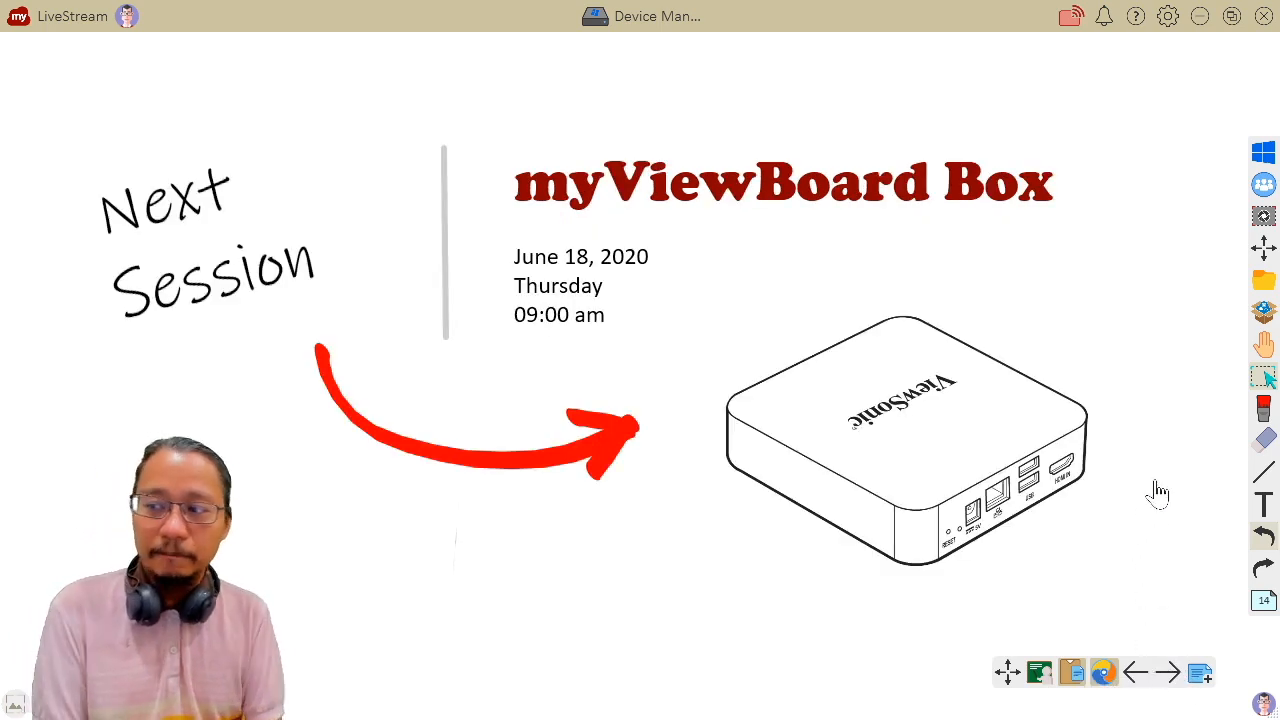